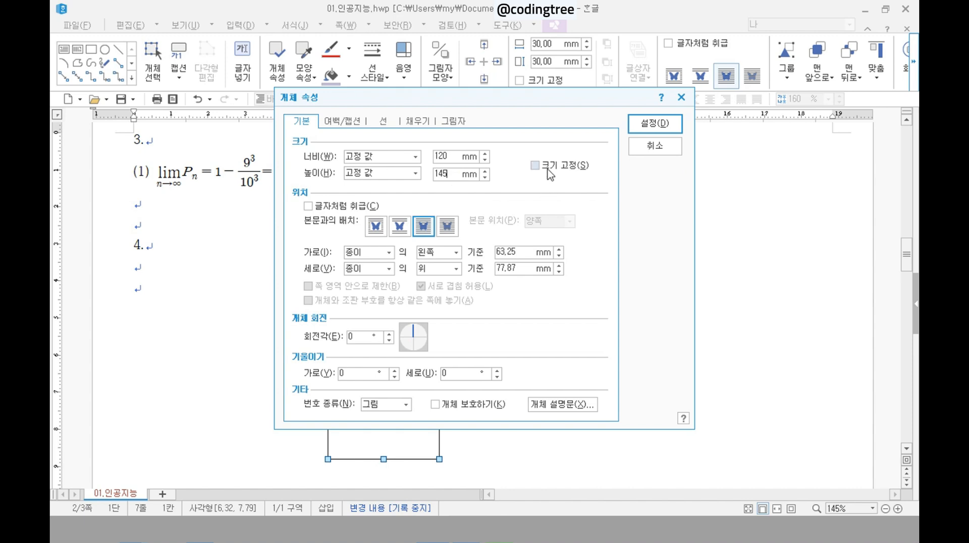
- Lock the rectangle's size at 120 × 145 mm and apply the object properties
{"action": "left_click", "coordinate": [549, 167]}
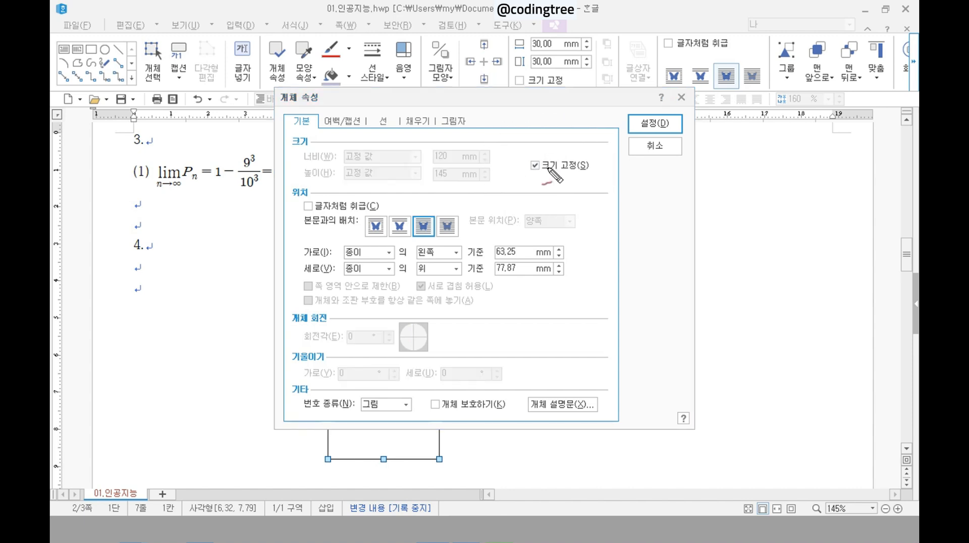
{"action": "mouse_move", "coordinate": [493, 183]}
{"action": "left_mouse_down"}
{"action": "mouse_move", "coordinate": [477, 187]}
{"action": "mouse_move", "coordinate": [492, 158]}
{"action": "mouse_move", "coordinate": [460, 207]}
{"action": "mouse_move", "coordinate": [472, 204]}
{"action": "left_mouse_up"}
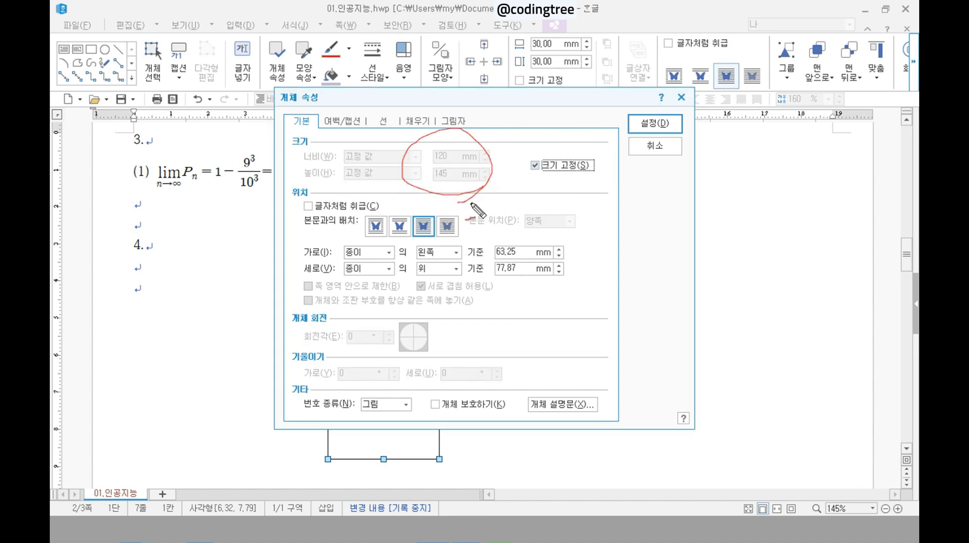
{"action": "left_click_drag", "start_coordinate": [580, 191], "coordinate": [573, 202]}
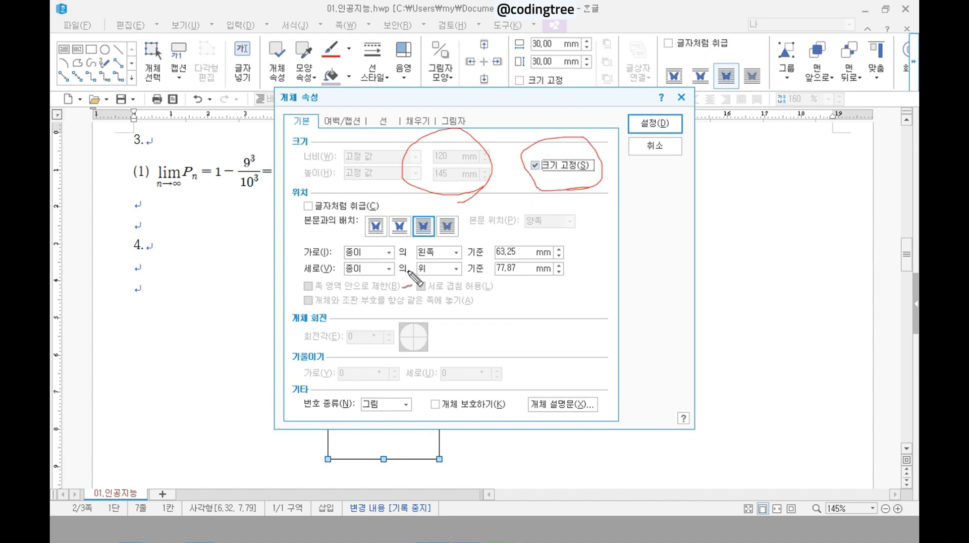
{"action": "key", "text": "Escape"}
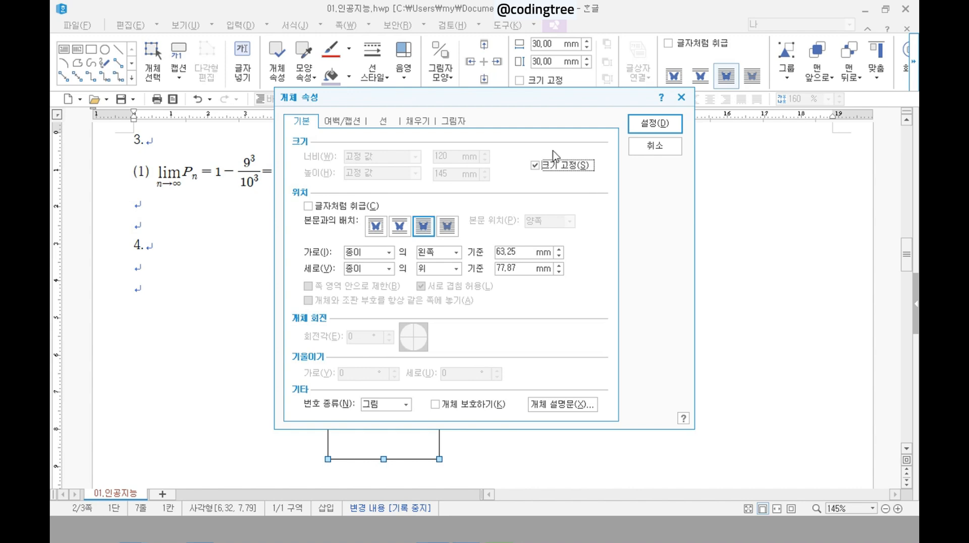
{"action": "left_click", "coordinate": [646, 131]}
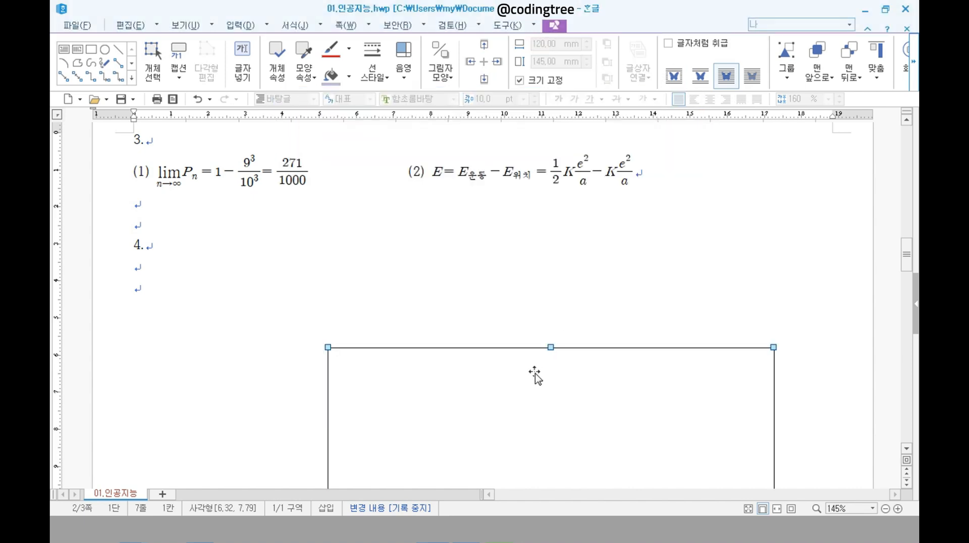
- Centre the rectangle horizontally on the page below item 4 and fill it with the lightest yellow
{"action": "left_click_drag", "start_coordinate": [534, 369], "coordinate": [489, 388]}
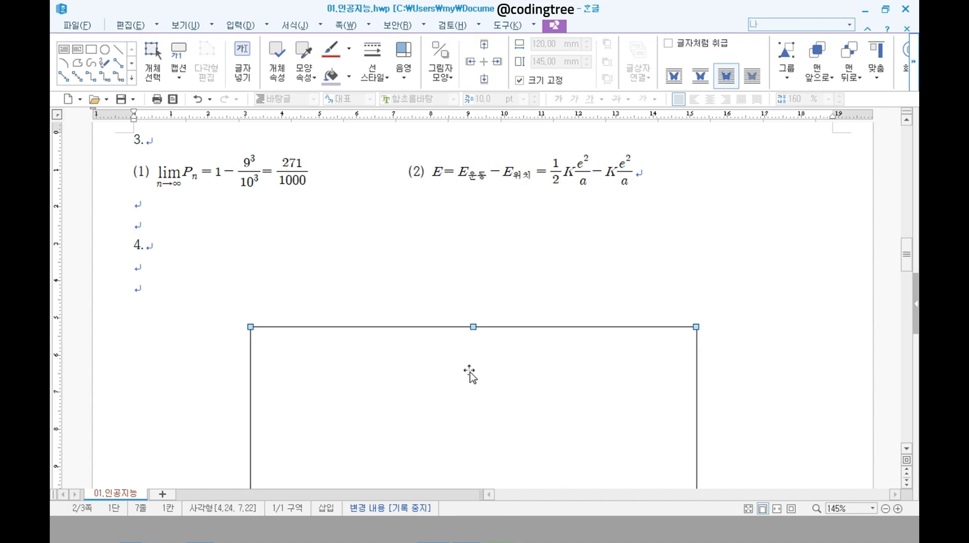
{"action": "left_click_drag", "start_coordinate": [429, 387], "coordinate": [426, 394]}
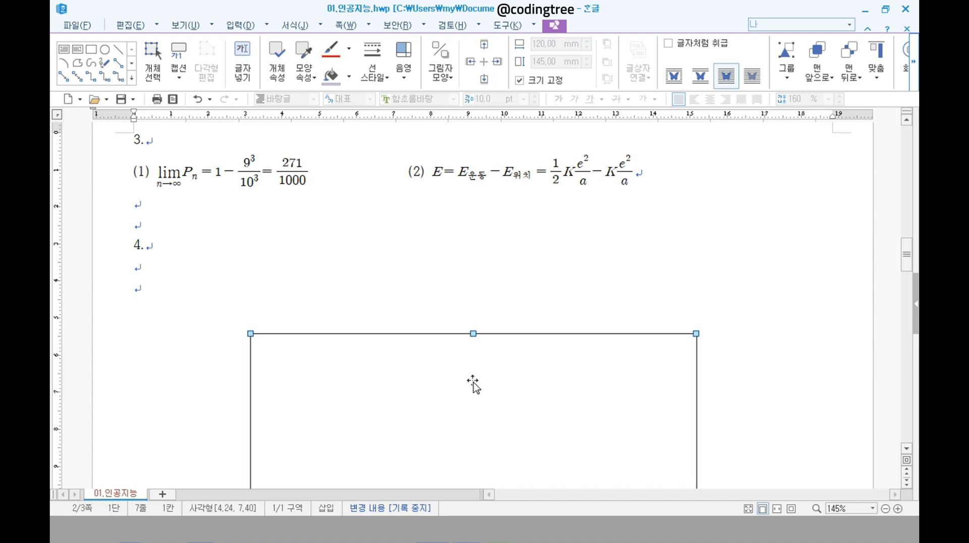
{"action": "left_click", "coordinate": [349, 77]}
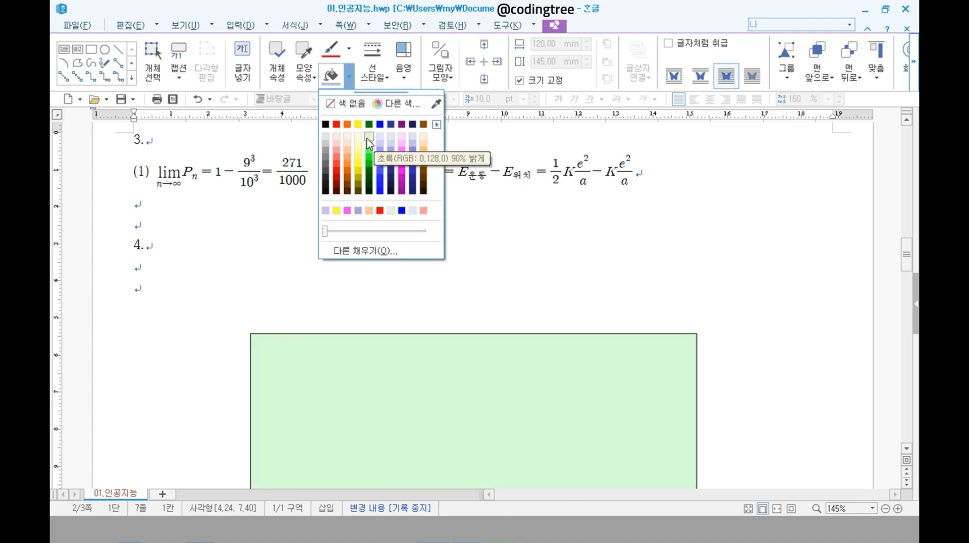
{"action": "left_click", "coordinate": [360, 140]}
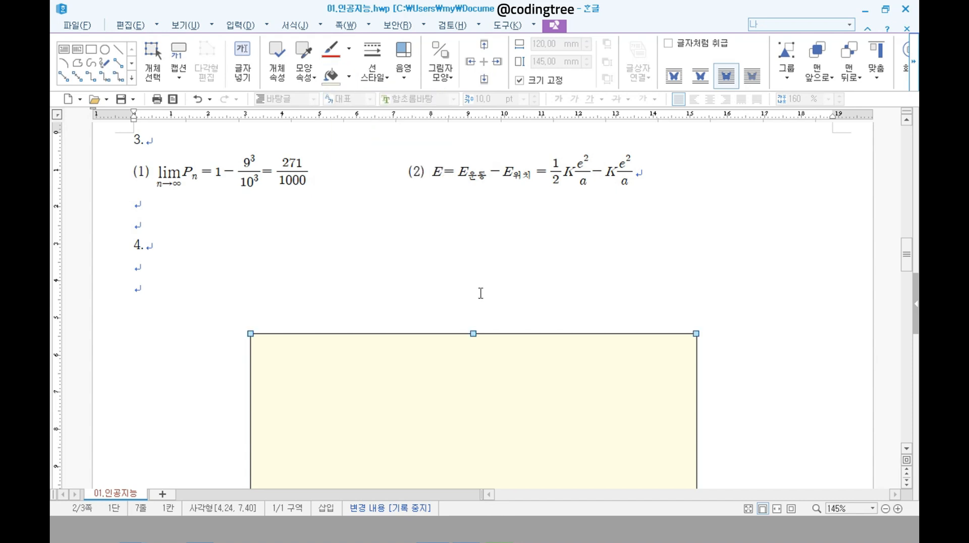
{"action": "left_click", "coordinate": [499, 310]}
{"action": "scroll", "coordinate": [509, 321], "scroll_direction": "down", "scroll_amount": 1}
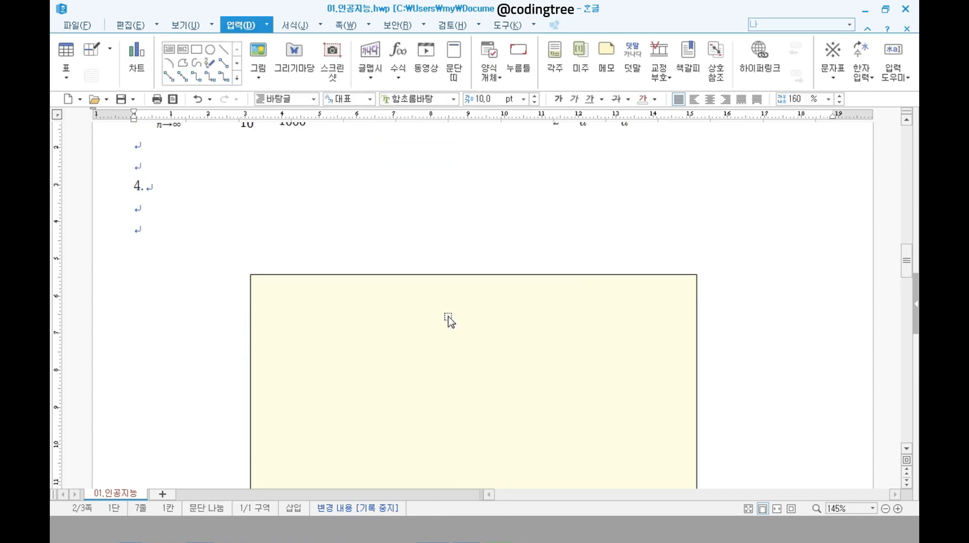
- Switch to the reference PDF, examine the red title shape and its text box specification, and return to the Hangul document
{"action": "left_click", "coordinate": [200, 542]}
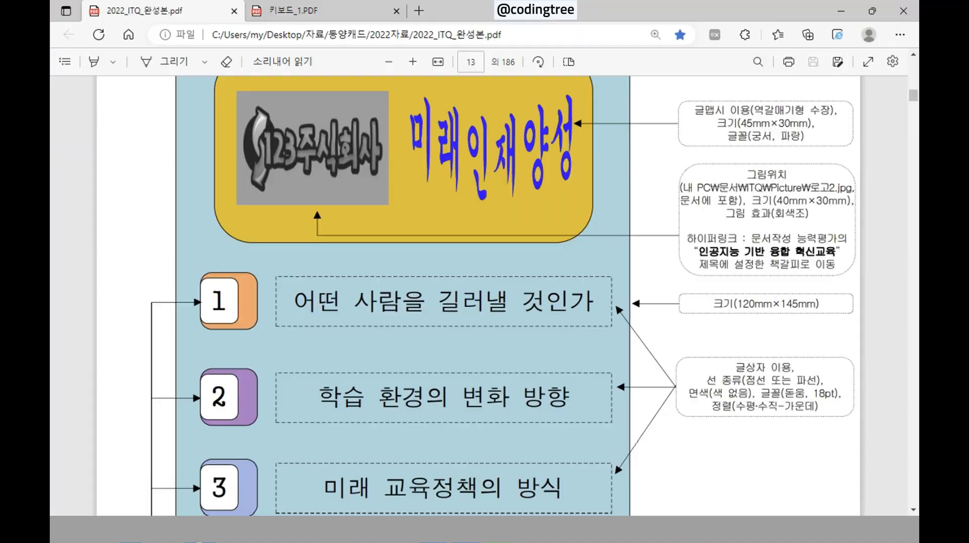
{"action": "scroll", "coordinate": [525, 371], "scroll_direction": "up", "scroll_amount": 5}
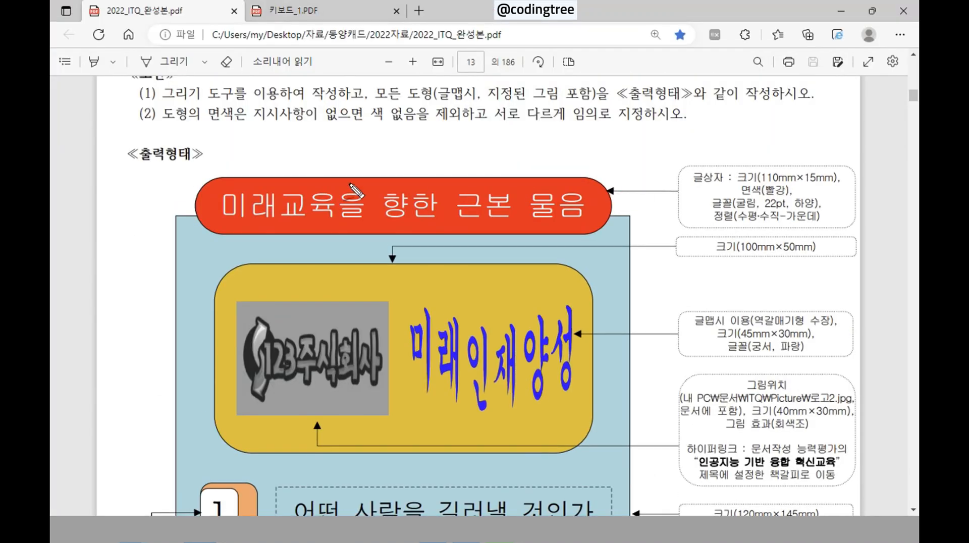
{"action": "mouse_move", "coordinate": [260, 159]}
{"action": "left_mouse_down"}
{"action": "mouse_move", "coordinate": [155, 208]}
{"action": "mouse_move", "coordinate": [242, 137]}
{"action": "mouse_move", "coordinate": [202, 144]}
{"action": "left_mouse_up"}
{"action": "left_click", "coordinate": [692, 160]}
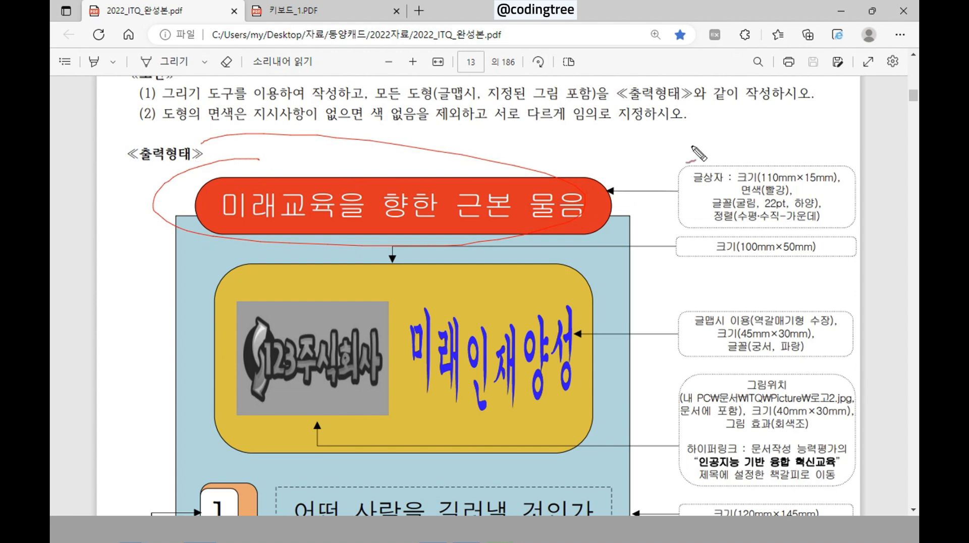
{"action": "left_click_drag", "start_coordinate": [692, 150], "coordinate": [738, 149]}
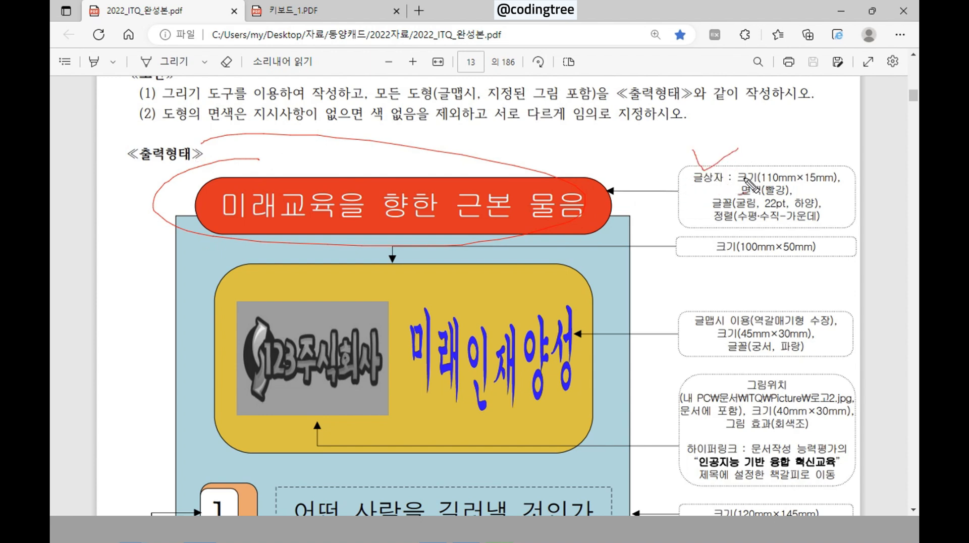
{"action": "left_click_drag", "start_coordinate": [692, 185], "coordinate": [720, 186]}
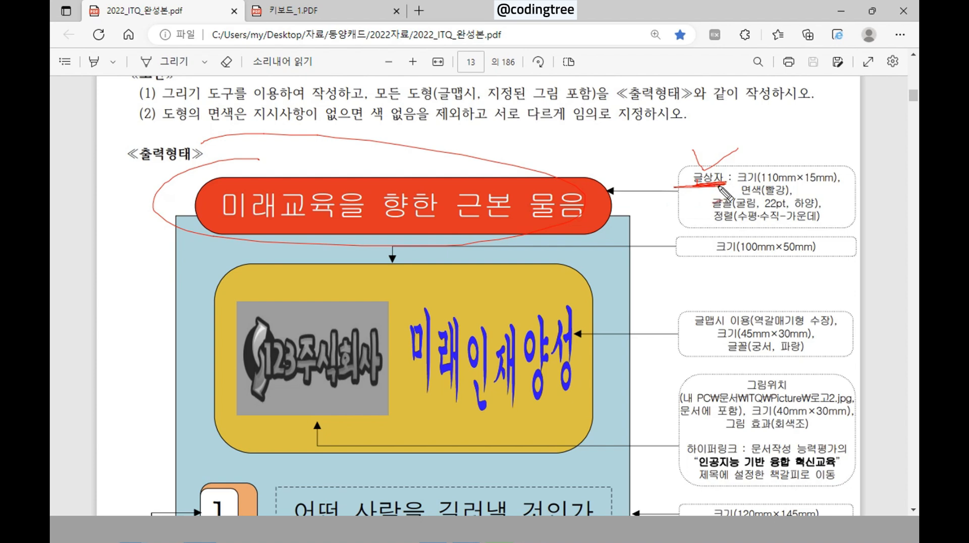
{"action": "key", "text": "Escape"}
{"action": "key", "text": "alt+Tab"}
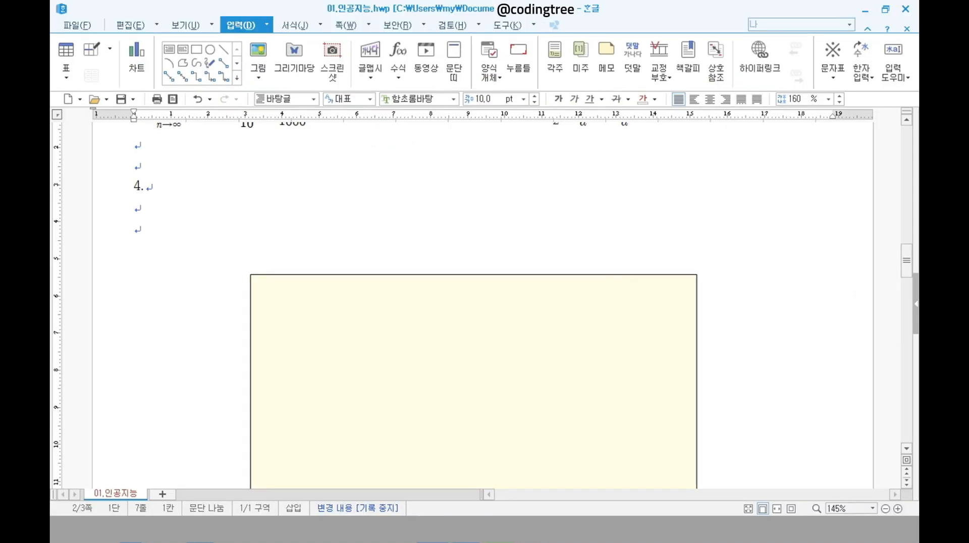
- Insert a text box overlapping the upper edge of the yellow rectangle and open its object properties
{"action": "left_click", "coordinate": [171, 55]}
{"action": "left_click", "coordinate": [324, 246]}
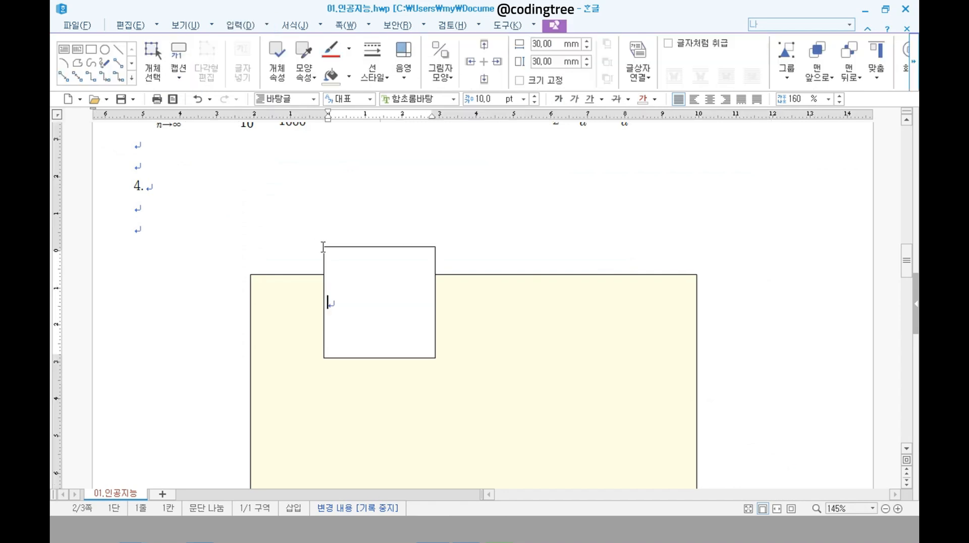
{"action": "double_click", "coordinate": [338, 249]}
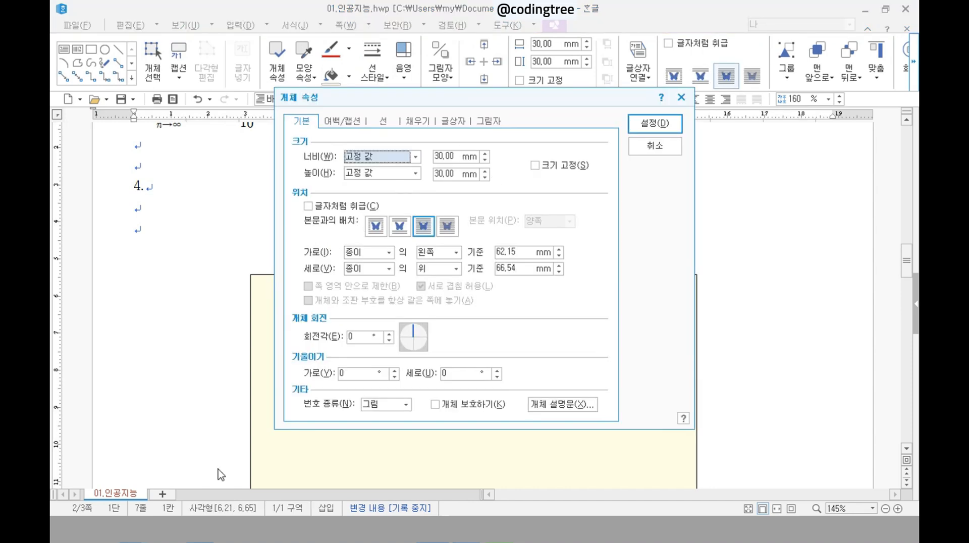
- Check the title box size in the reference PDF, then set the text box to 110 × 15 mm with its size locked
{"action": "key", "text": "alt+Tab"}
{"action": "mouse_move", "coordinate": [824, 183]}
{"action": "left_mouse_down"}
{"action": "mouse_move", "coordinate": [752, 172]}
{"action": "mouse_move", "coordinate": [789, 191]}
{"action": "left_mouse_up"}
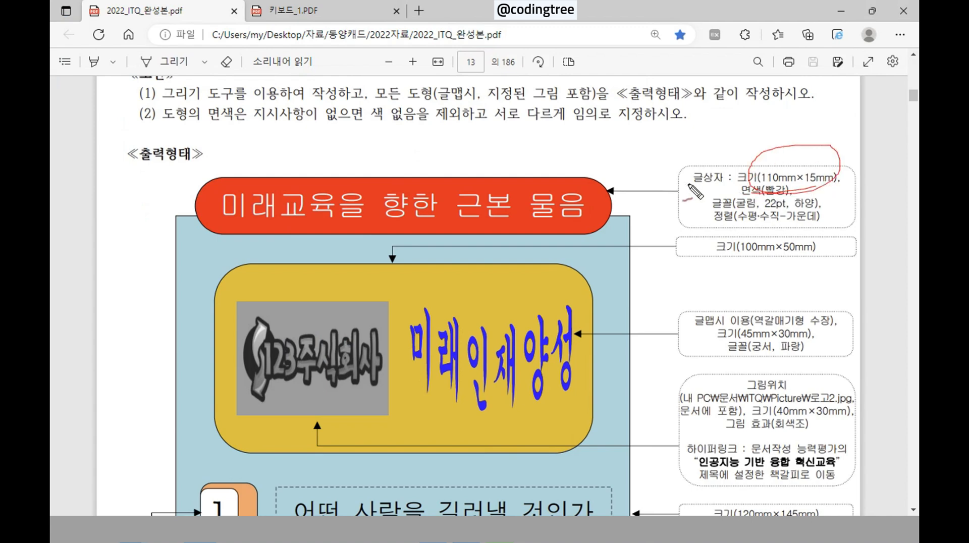
{"action": "key", "text": "Escape"}
{"action": "key", "text": "alt+Tab"}
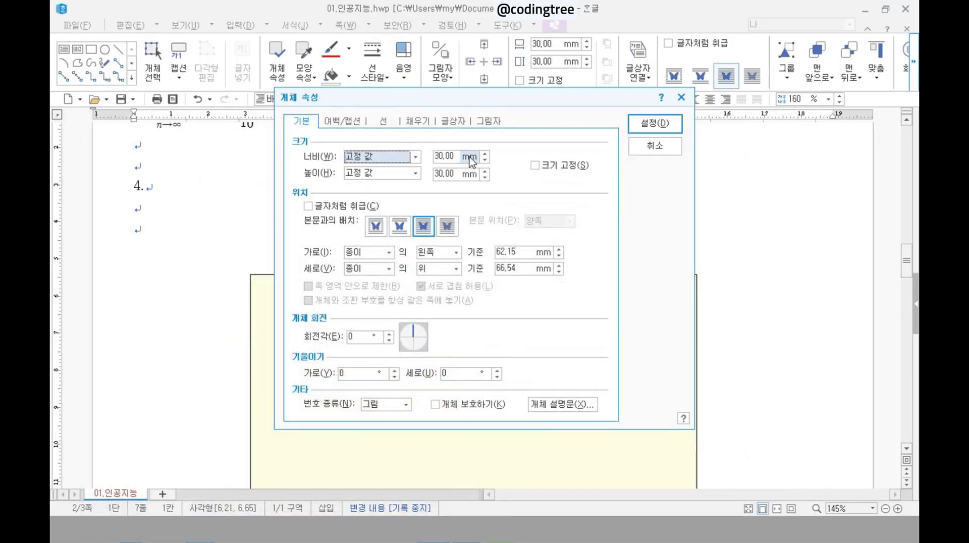
{"action": "type", "text": "11"}
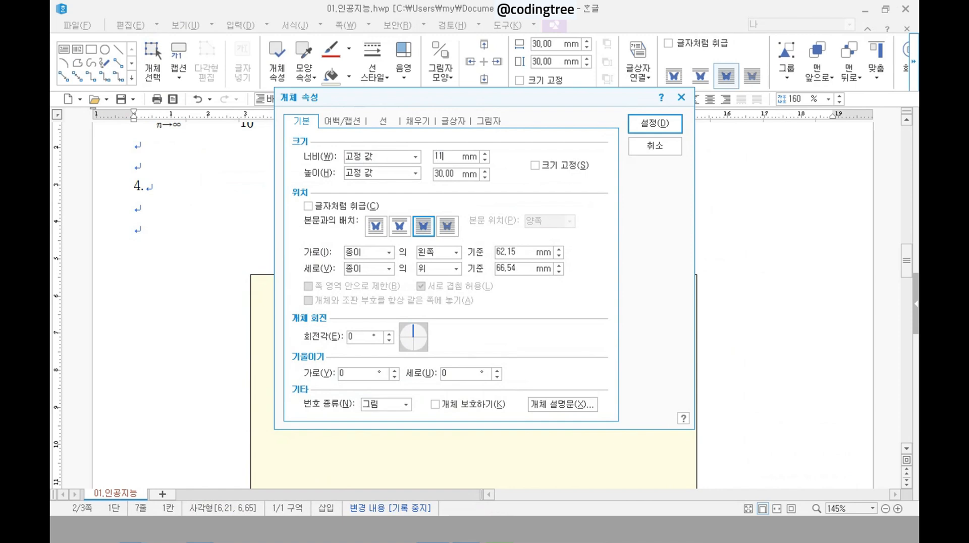
{"action": "type", "text": "0"}
{"action": "key", "text": "Tab"}
{"action": "left_click", "coordinate": [555, 166]}
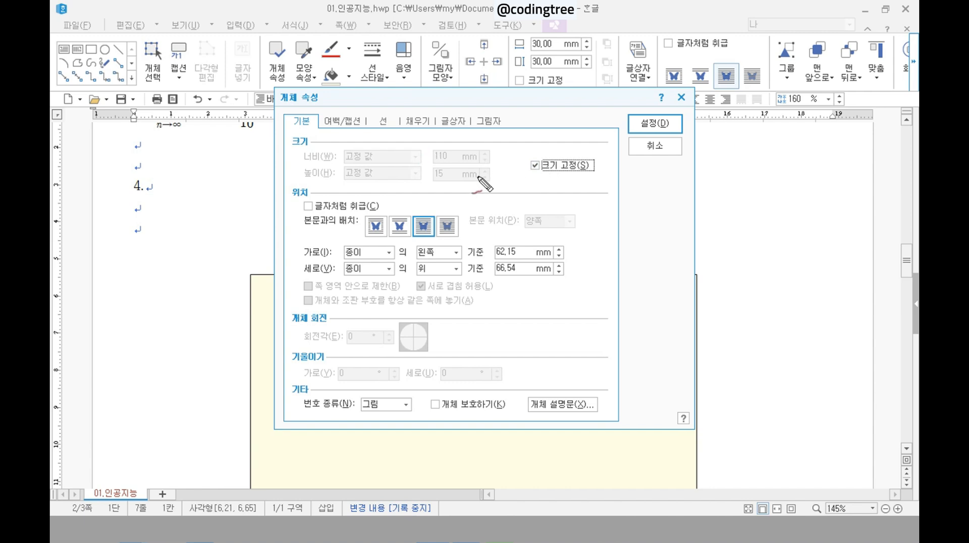
{"action": "mouse_move", "coordinate": [485, 188]}
{"action": "left_mouse_down"}
{"action": "mouse_move", "coordinate": [508, 177]}
{"action": "mouse_move", "coordinate": [483, 206]}
{"action": "left_mouse_up"}
{"action": "mouse_move", "coordinate": [585, 183]}
{"action": "left_mouse_down"}
{"action": "mouse_move", "coordinate": [521, 191]}
{"action": "mouse_move", "coordinate": [571, 204]}
{"action": "left_mouse_up"}
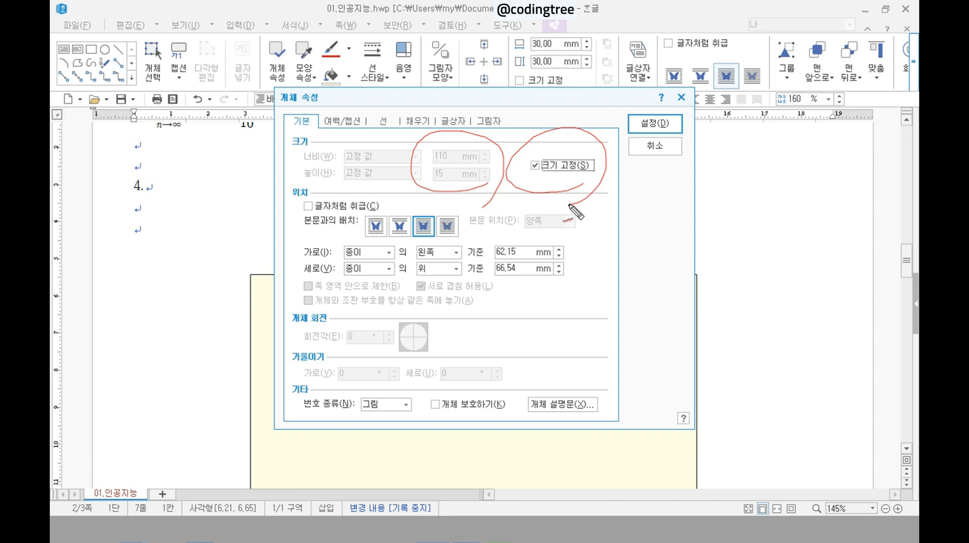
{"action": "key", "text": "Escape"}
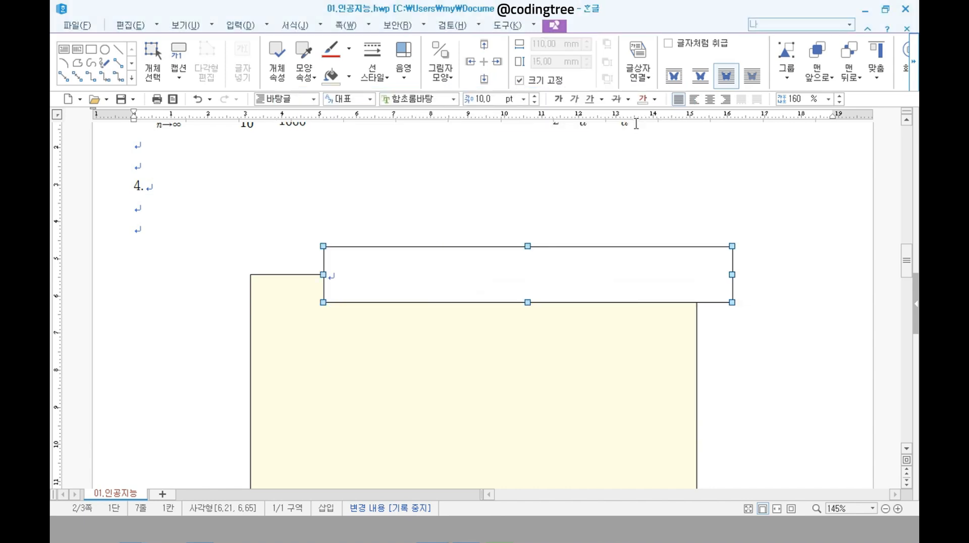
{"action": "left_click", "coordinate": [637, 123]}
- Set the text box's rectangle corner curvature to 반원 (semicircle) in its line properties
{"action": "double_click", "coordinate": [534, 269]}
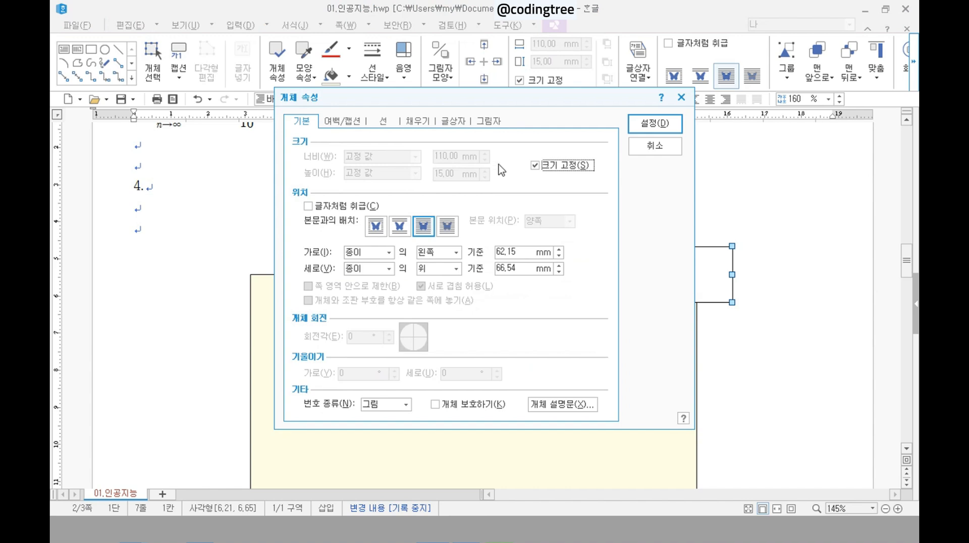
{"action": "left_click", "coordinate": [384, 122]}
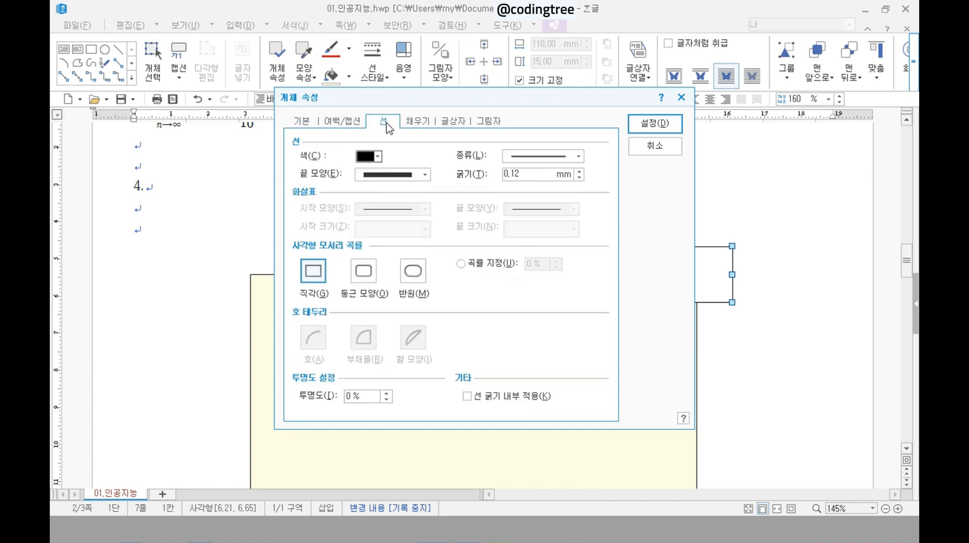
{"action": "key", "text": "ctrl+2"}
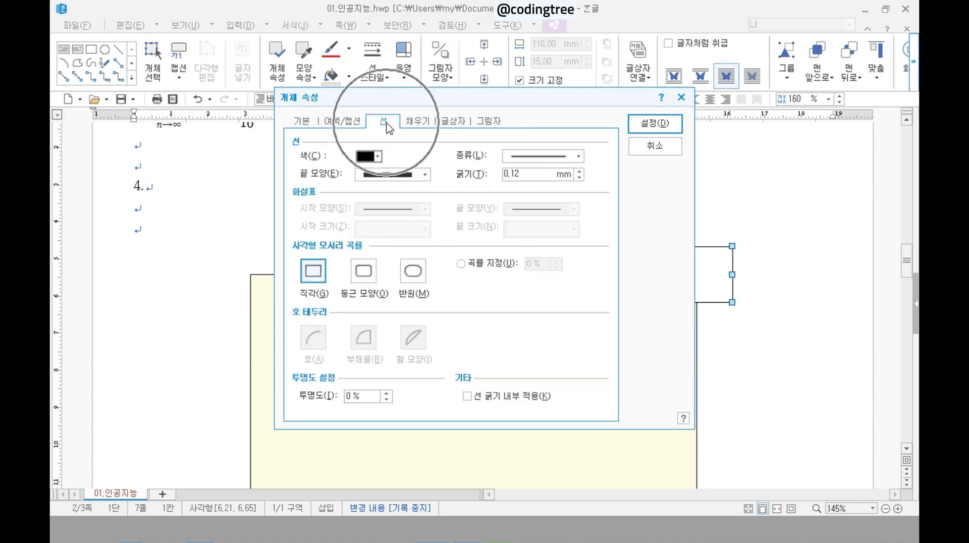
{"action": "mouse_move", "coordinate": [379, 125]}
{"action": "left_mouse_down"}
{"action": "mouse_move", "coordinate": [375, 112]}
{"action": "mouse_move", "coordinate": [384, 121]}
{"action": "mouse_move", "coordinate": [423, 82]}
{"action": "left_mouse_up"}
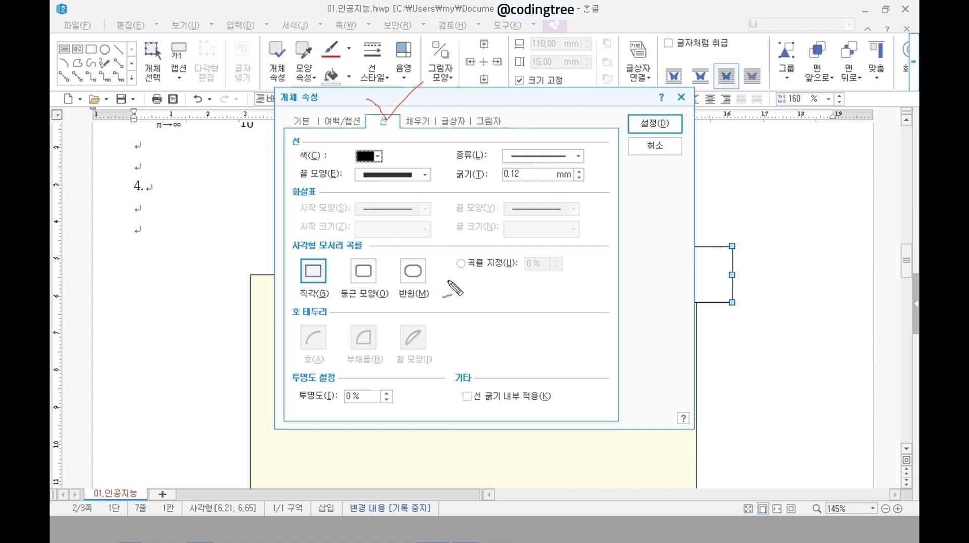
{"action": "mouse_move", "coordinate": [448, 288]}
{"action": "left_mouse_down"}
{"action": "mouse_move", "coordinate": [445, 243]}
{"action": "mouse_move", "coordinate": [406, 298]}
{"action": "left_mouse_up"}
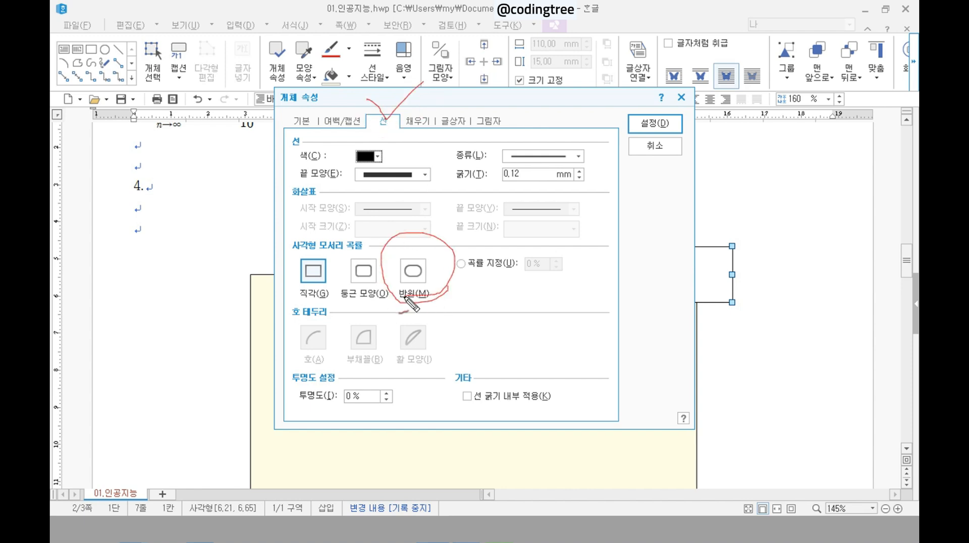
{"action": "key", "text": "Escape"}
{"action": "left_click", "coordinate": [419, 286]}
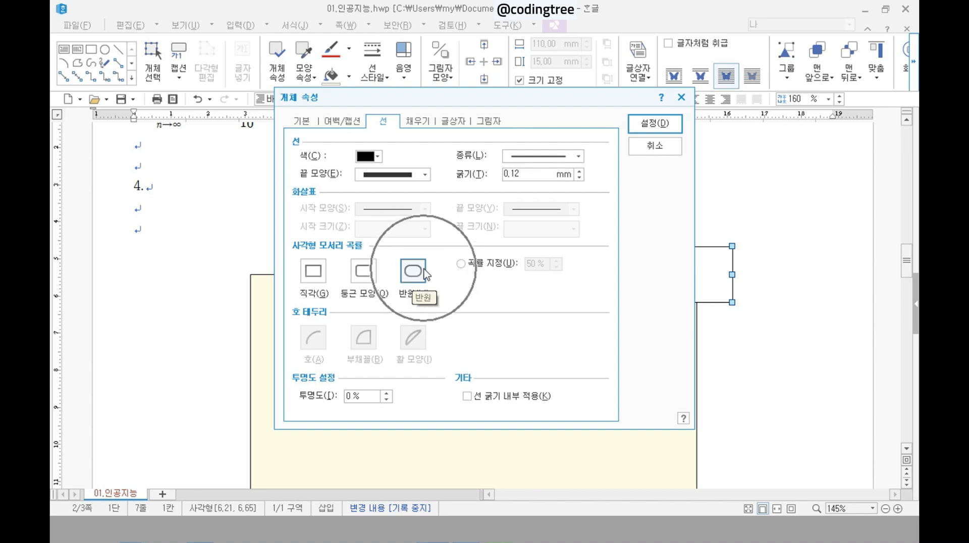
{"action": "left_click", "coordinate": [655, 126]}
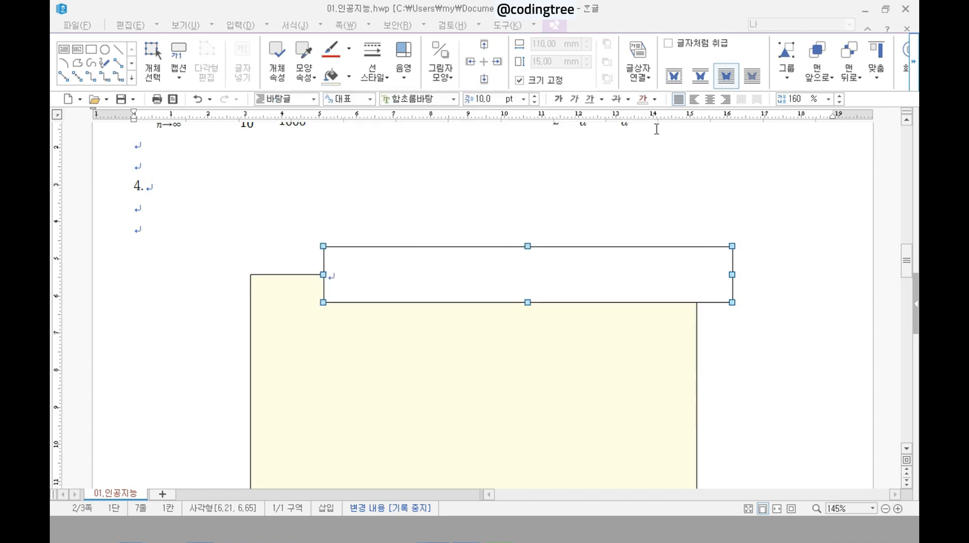
- Centre the rounded text box over the yellow rectangle's upper edge and fill it with red
{"action": "left_click_drag", "start_coordinate": [614, 273], "coordinate": [566, 282]}
{"action": "left_click", "coordinate": [564, 283]}
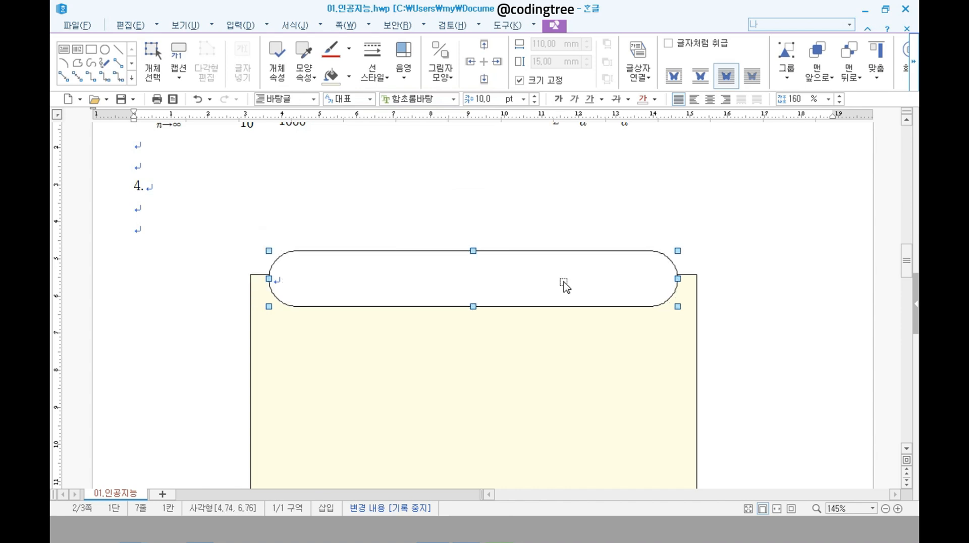
{"action": "left_click_drag", "start_coordinate": [519, 295], "coordinate": [518, 290]}
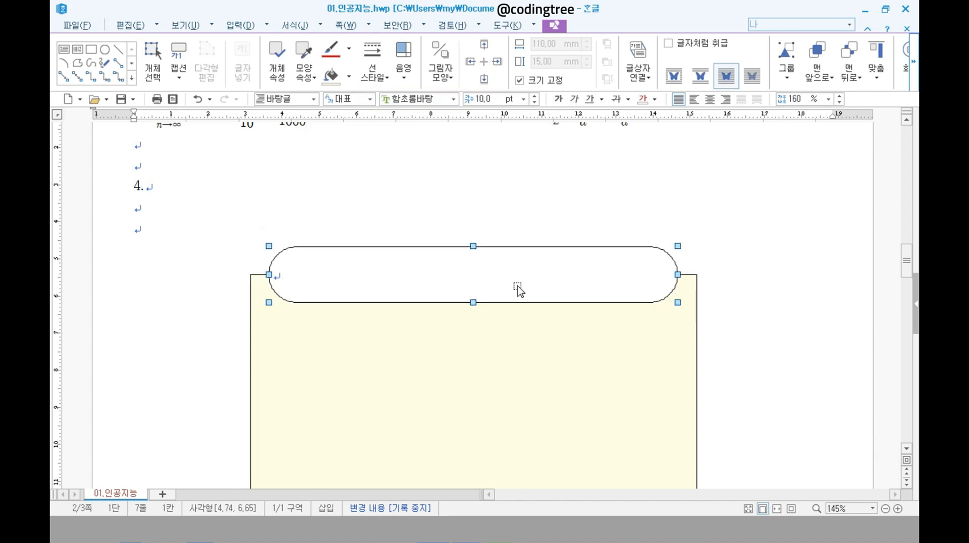
{"action": "left_click", "coordinate": [348, 80]}
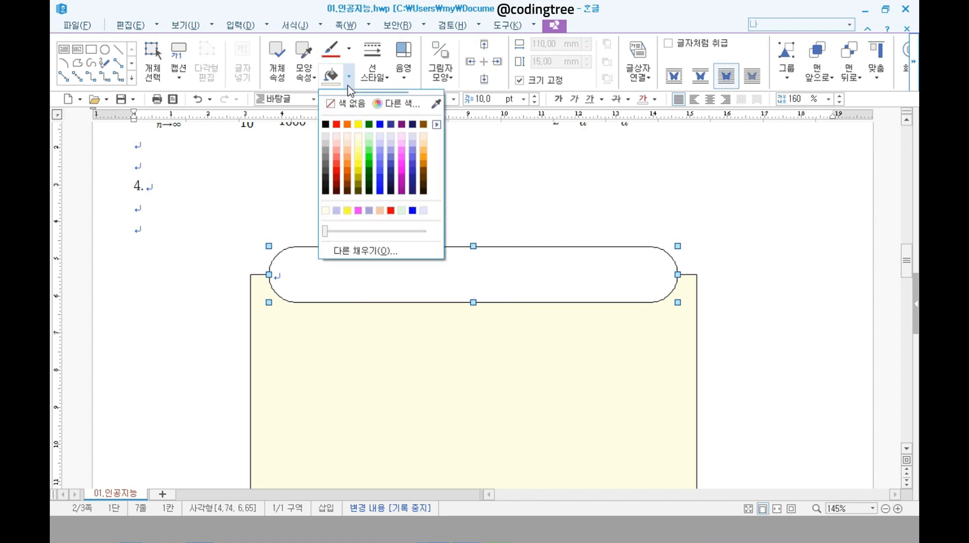
{"action": "left_click", "coordinate": [337, 124]}
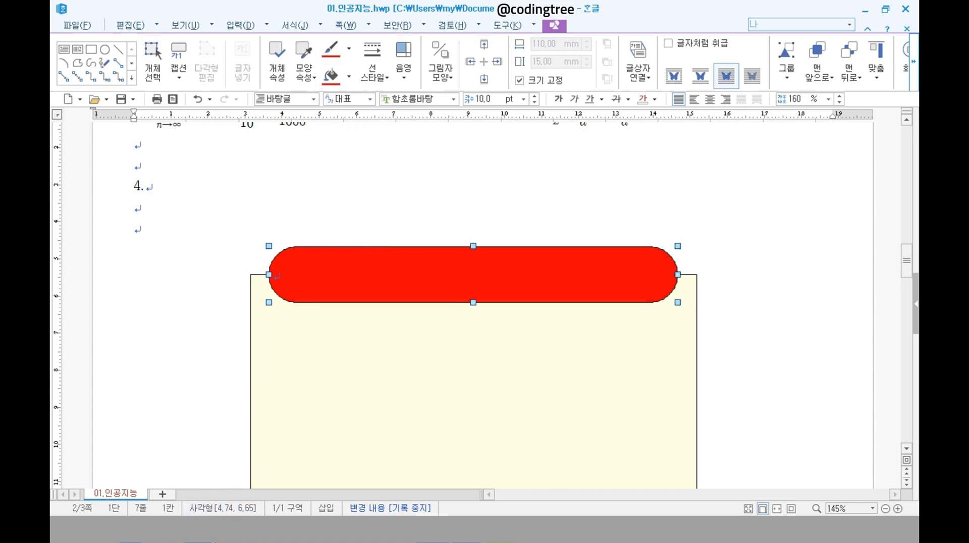
- Check the title box's fill, font and alignment requirements in the reference PDF and return to the Hangul document
{"action": "key", "text": "alt+Tab"}
{"action": "mouse_move", "coordinate": [738, 193]}
{"action": "left_mouse_down"}
{"action": "mouse_move", "coordinate": [798, 196]}
{"action": "mouse_move", "coordinate": [735, 192]}
{"action": "mouse_move", "coordinate": [762, 206]}
{"action": "mouse_move", "coordinate": [804, 207]}
{"action": "left_mouse_up"}
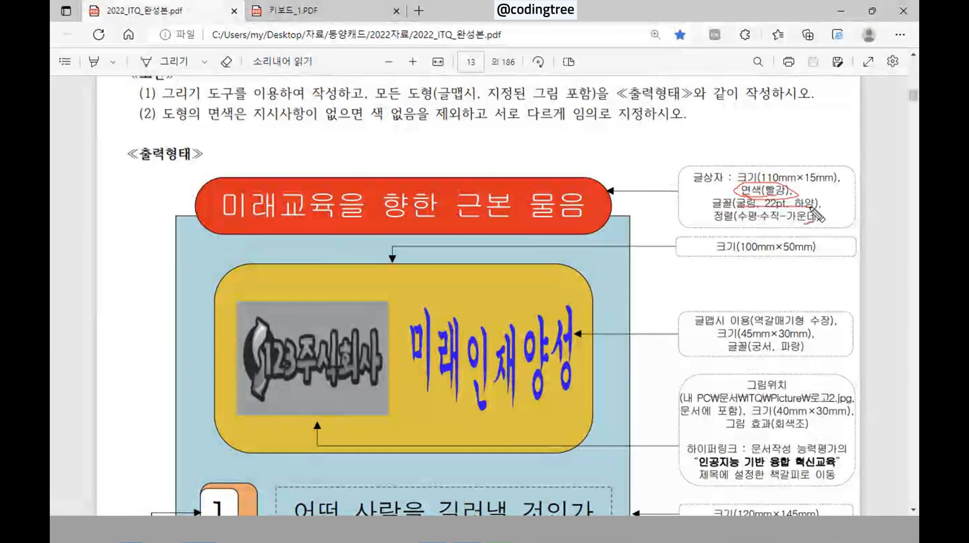
{"action": "left_click_drag", "start_coordinate": [739, 222], "coordinate": [799, 223]}
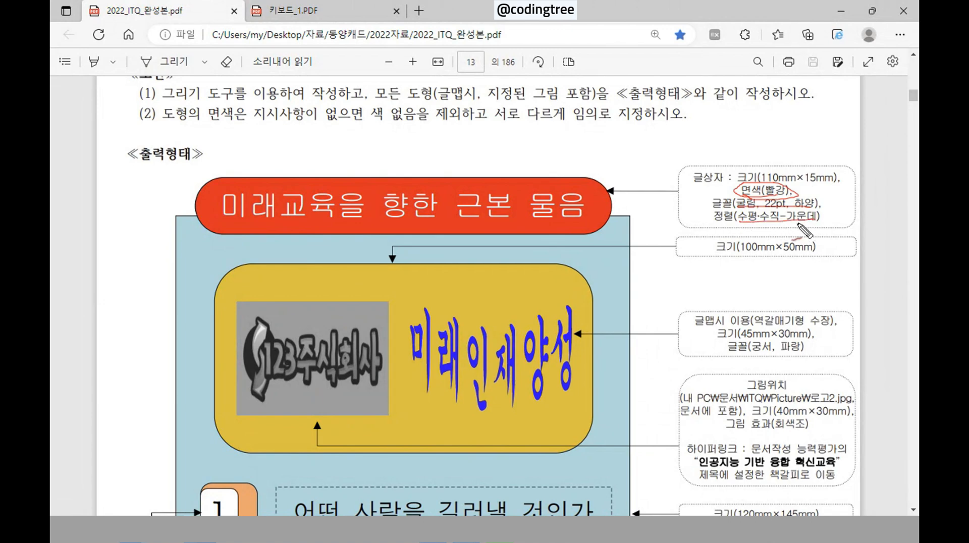
{"action": "key", "text": "Escape"}
{"action": "left_click", "coordinate": [841, 11]}
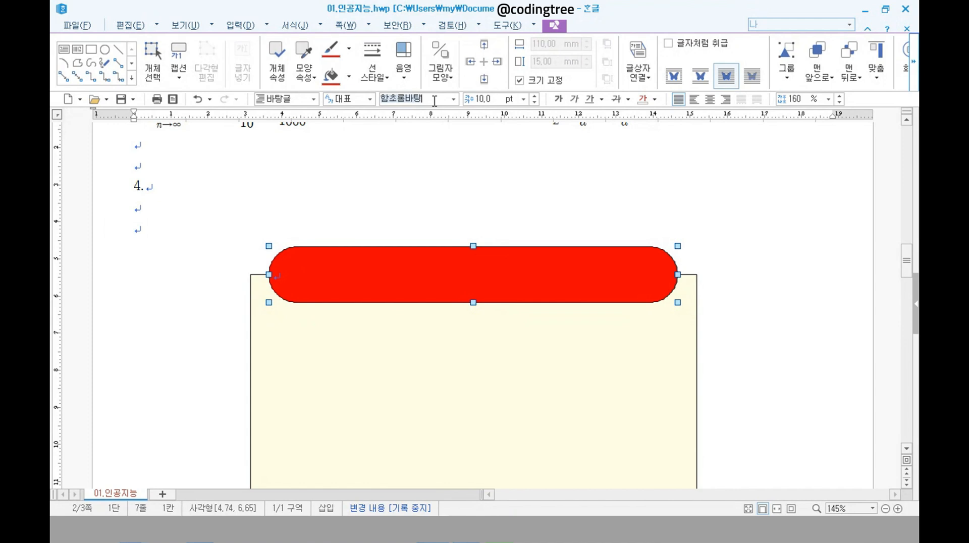
- Format the red title box's text as 굴림, 22 pt, white and centre-aligned
{"action": "type", "text": "굴림"}
{"action": "key", "text": "Return"}
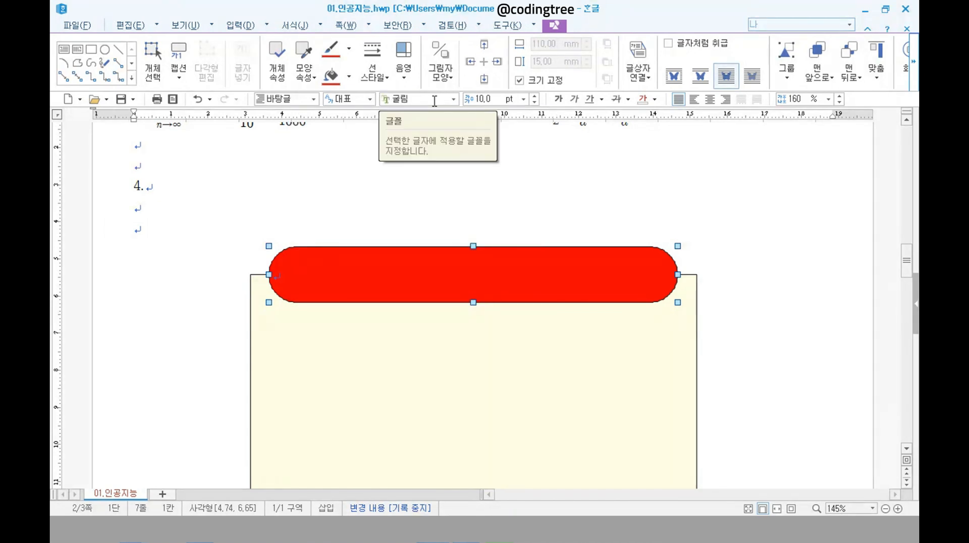
{"action": "left_click", "coordinate": [482, 100]}
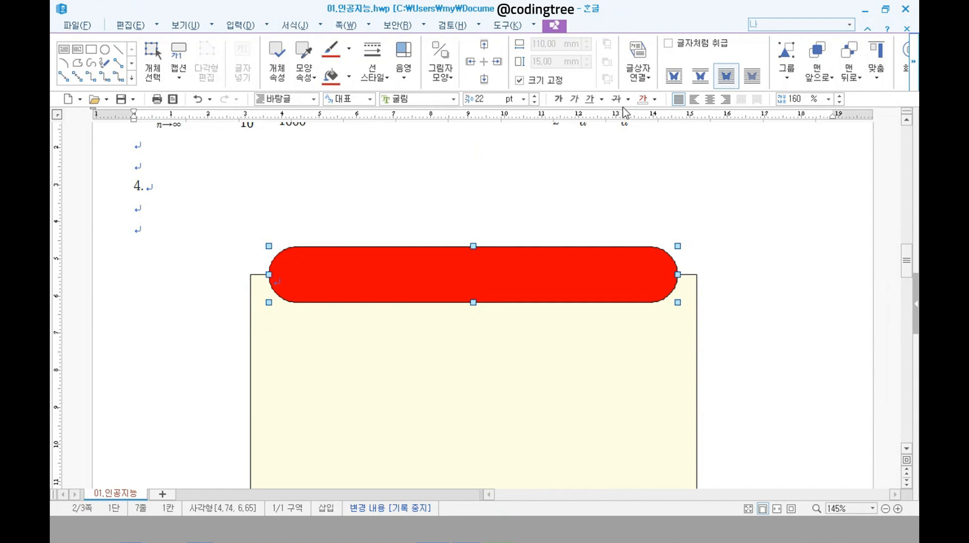
{"action": "left_click", "coordinate": [654, 101]}
{"action": "left_click", "coordinate": [644, 139]}
{"action": "left_click", "coordinate": [709, 99]}
{"action": "key", "text": "ctrl+2"}
{"action": "mouse_move", "coordinate": [433, 107]}
{"action": "left_mouse_down"}
{"action": "mouse_move", "coordinate": [381, 99]}
{"action": "mouse_move", "coordinate": [418, 120]}
{"action": "left_mouse_up"}
{"action": "mouse_move", "coordinate": [510, 115]}
{"action": "left_mouse_down"}
{"action": "mouse_move", "coordinate": [502, 80]}
{"action": "mouse_move", "coordinate": [504, 131]}
{"action": "left_mouse_up"}
{"action": "mouse_move", "coordinate": [623, 123]}
{"action": "left_mouse_down"}
{"action": "mouse_move", "coordinate": [649, 135]}
{"action": "mouse_move", "coordinate": [683, 125]}
{"action": "mouse_move", "coordinate": [689, 81]}
{"action": "mouse_move", "coordinate": [699, 143]}
{"action": "left_mouse_up"}
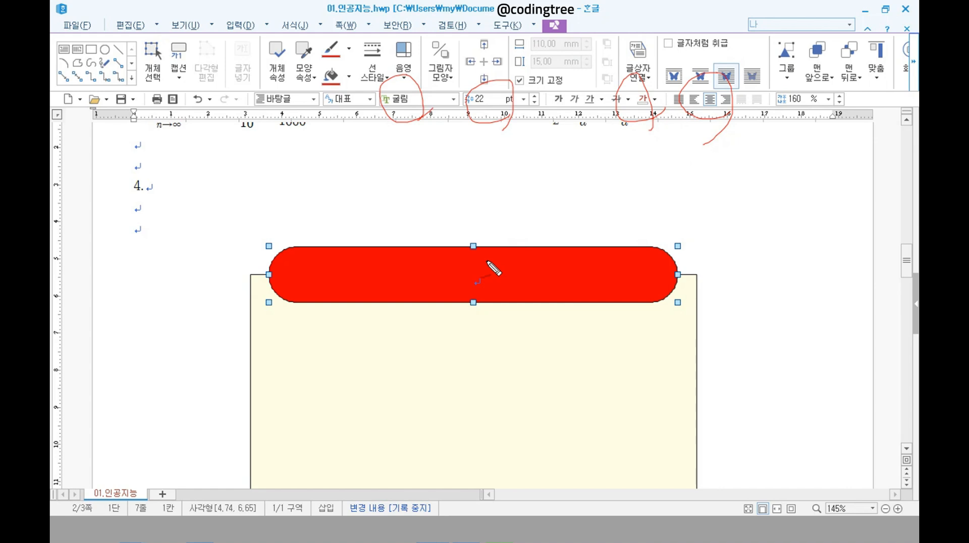
{"action": "key", "text": "Escape"}
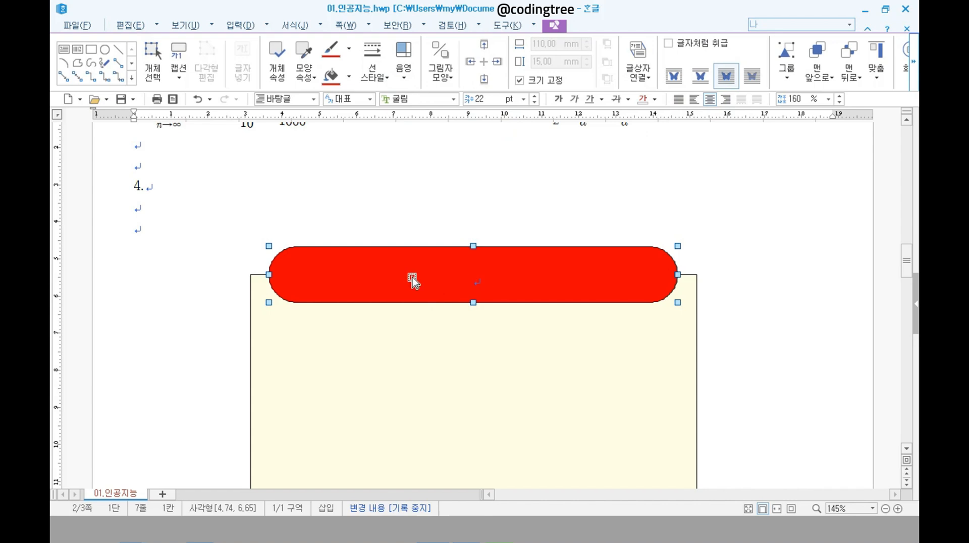
- Enter the title "미래교육을 향한 근본 물음" inside the red rounded text box
{"action": "mouse_move", "coordinate": [454, 267]}
{"action": "left_mouse_down"}
{"action": "mouse_move", "coordinate": [418, 264]}
{"action": "mouse_move", "coordinate": [480, 260]}
{"action": "mouse_move", "coordinate": [463, 266]}
{"action": "left_mouse_up"}
{"action": "left_click", "coordinate": [475, 285]}
{"action": "key", "text": "Escape"}
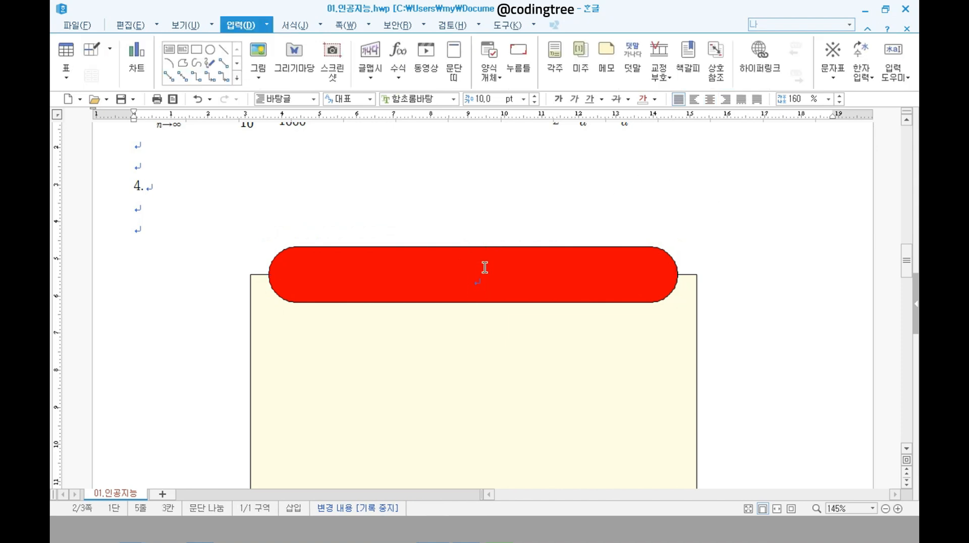
{"action": "left_click", "coordinate": [484, 273]}
{"action": "type", "text": "미래교육을 "}
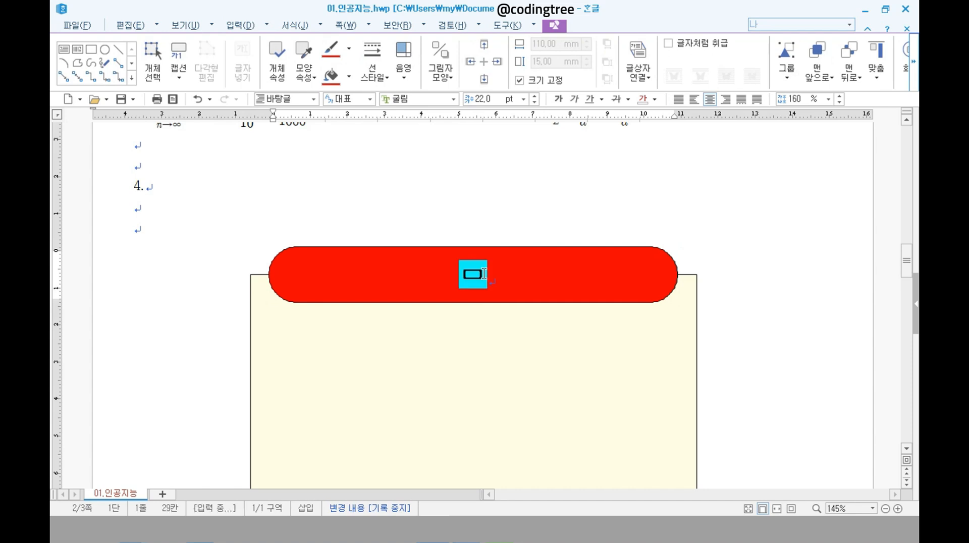
{"action": "type", "text": "향한 근본 물"}
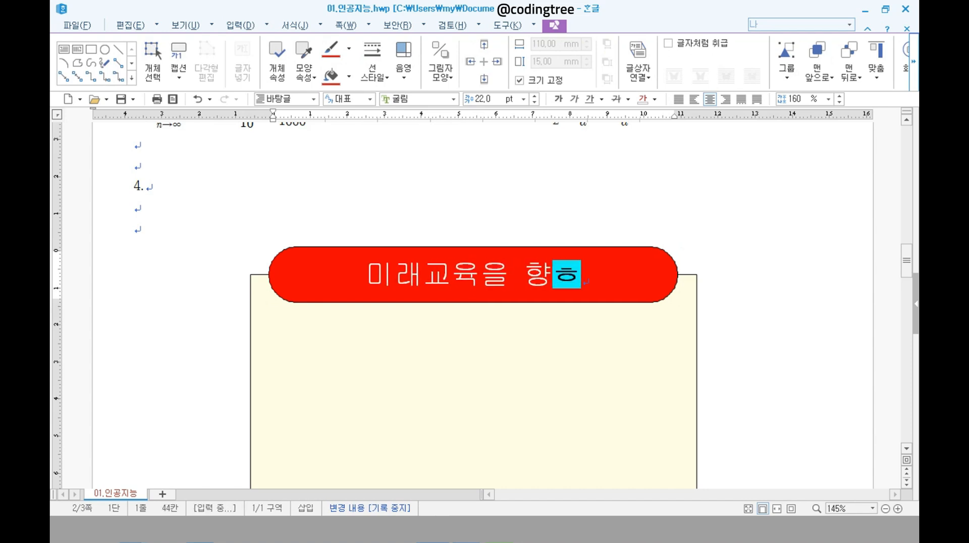
{"action": "type", "text": "음"}
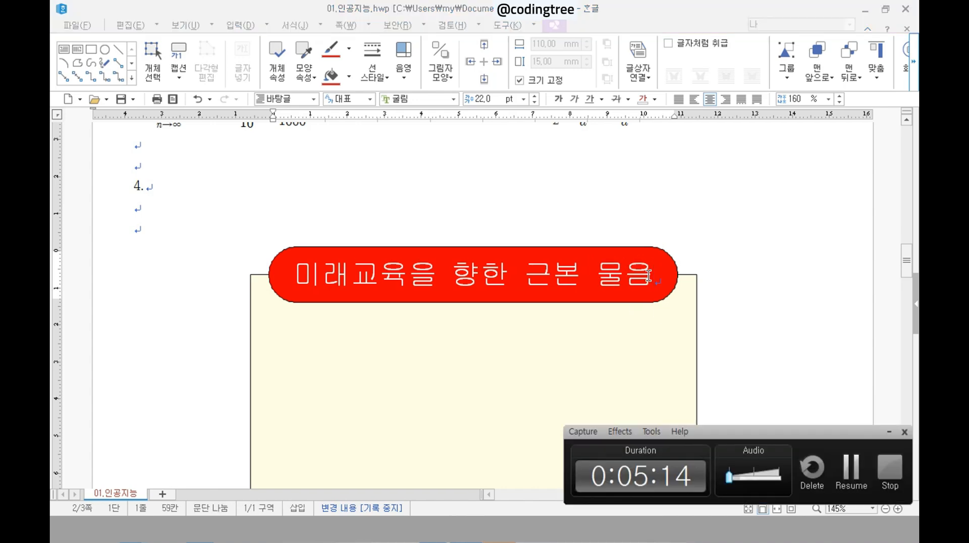
- Examine the rounded rectangle below the title and its size requirement in the reference PDF, and return to the Hangul document
{"action": "left_click", "coordinate": [200, 530]}
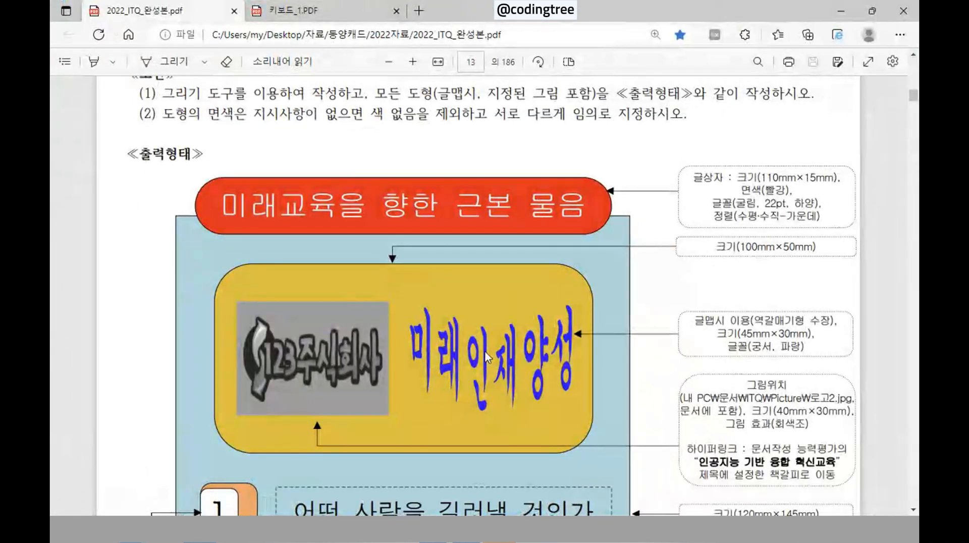
{"action": "scroll", "coordinate": [486, 357], "scroll_direction": "down", "scroll_amount": 1}
{"action": "left_click_drag", "start_coordinate": [275, 197], "coordinate": [215, 280]}
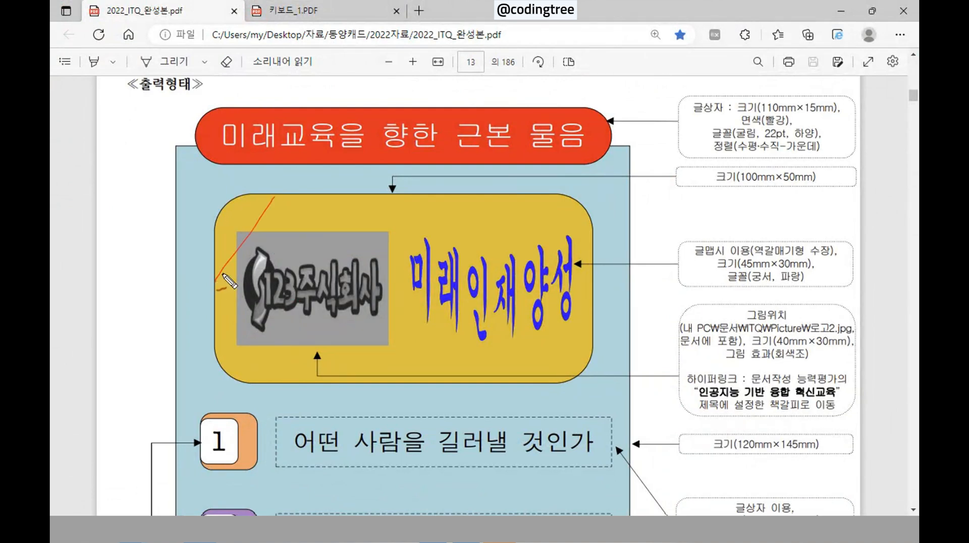
{"action": "left_click_drag", "start_coordinate": [363, 207], "coordinate": [272, 336]}
{"action": "left_click_drag", "start_coordinate": [464, 214], "coordinate": [384, 363]}
{"action": "left_click_drag", "start_coordinate": [555, 213], "coordinate": [480, 371]}
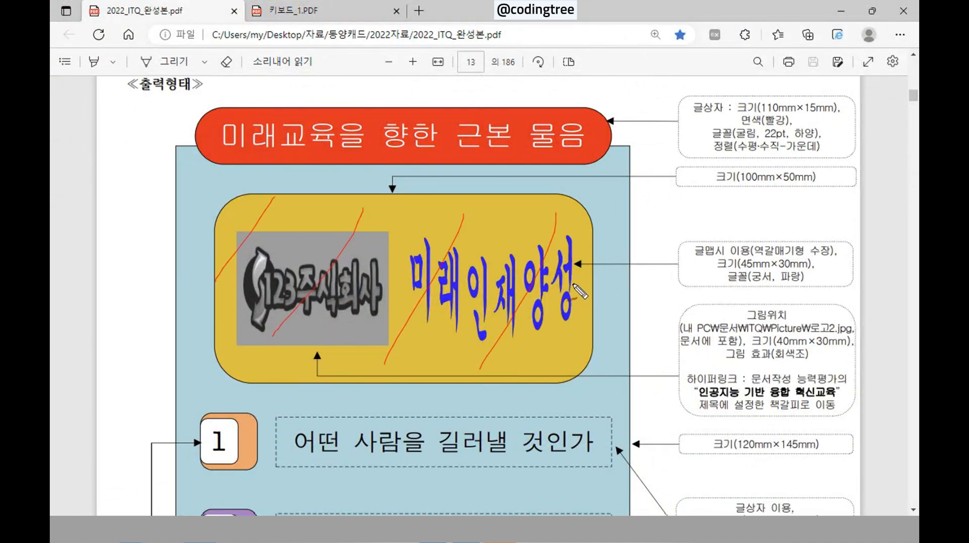
{"action": "left_click_drag", "start_coordinate": [588, 288], "coordinate": [541, 374]}
{"action": "mouse_move", "coordinate": [724, 187]}
{"action": "left_mouse_down"}
{"action": "mouse_move", "coordinate": [824, 190]}
{"action": "mouse_move", "coordinate": [718, 193]}
{"action": "mouse_move", "coordinate": [754, 197]}
{"action": "left_mouse_up"}
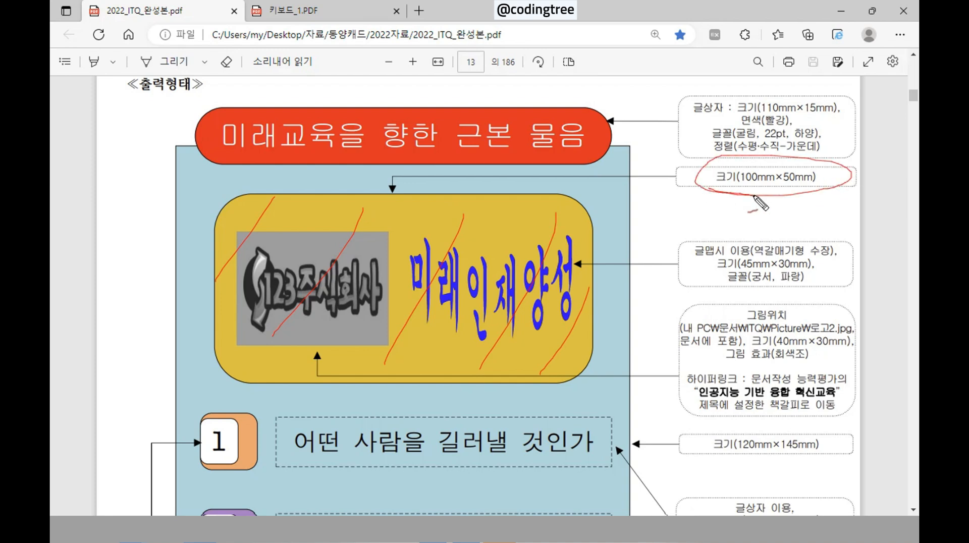
{"action": "key", "text": "Escape"}
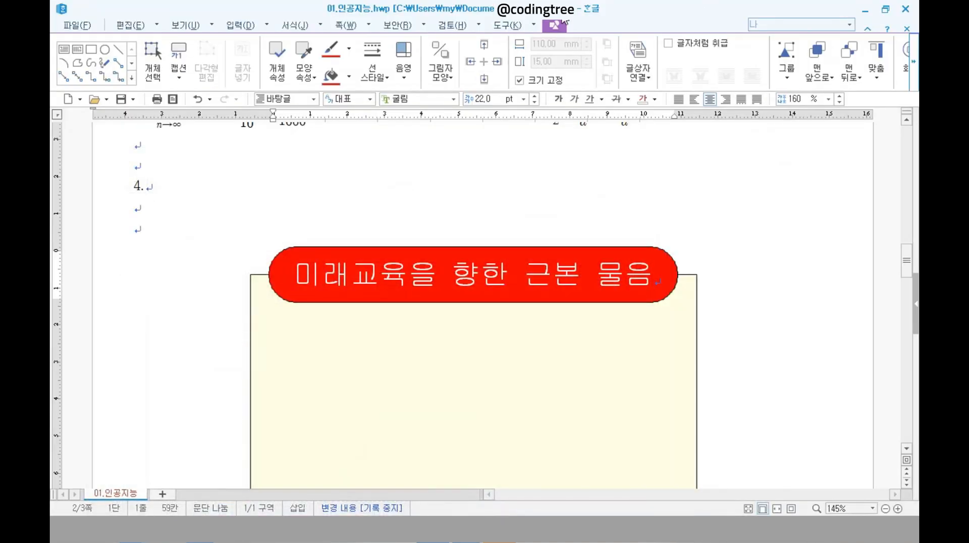
- Insert a 30 × 30 mm rectangle on the pale yellow background below the red title box
{"action": "left_click", "coordinate": [157, 261]}
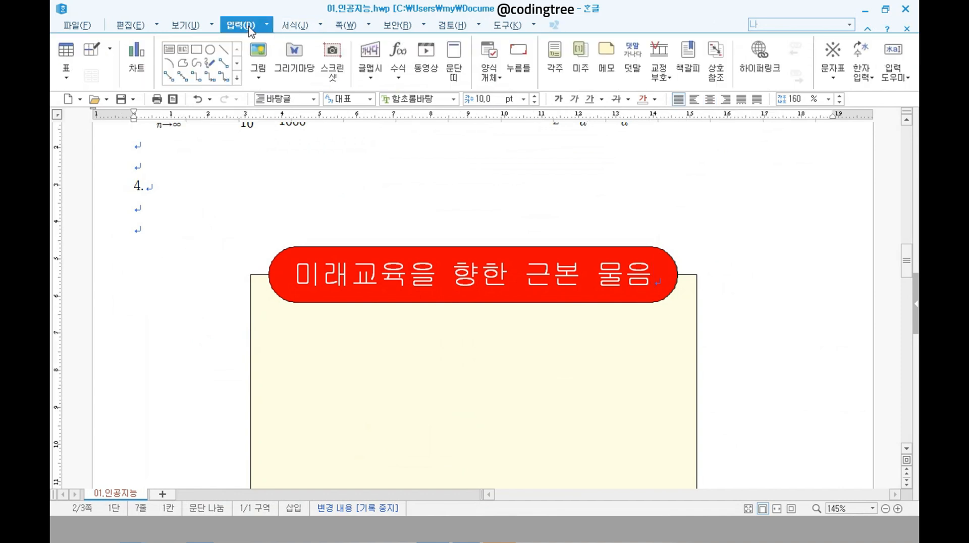
{"action": "left_click", "coordinate": [197, 51]}
{"action": "left_click", "coordinate": [351, 347]}
{"action": "scroll", "coordinate": [392, 381], "scroll_direction": "down", "scroll_amount": 1}
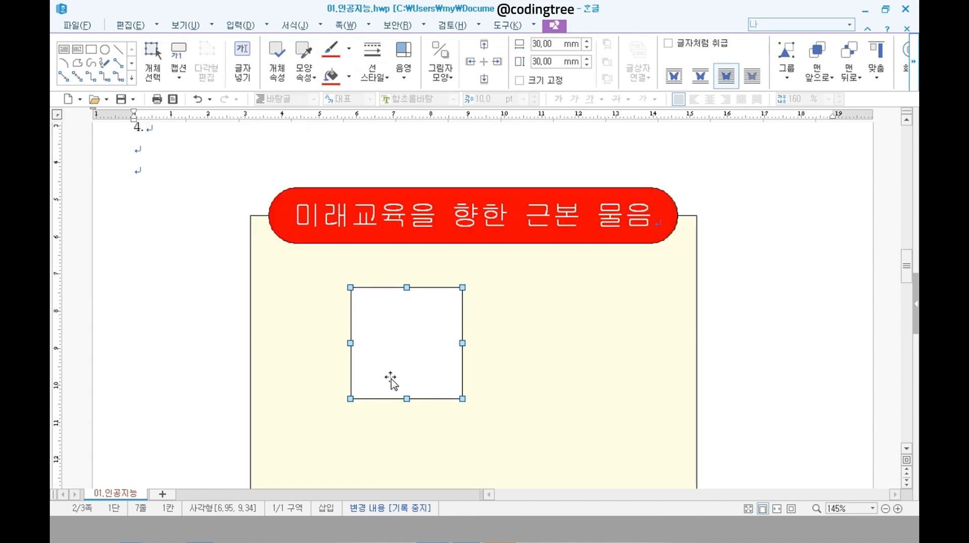
- Set the new rectangle's size to 100 × 50 mm in its object properties and lock the size
{"action": "double_click", "coordinate": [406, 336]}
{"action": "left_click", "coordinate": [305, 122]}
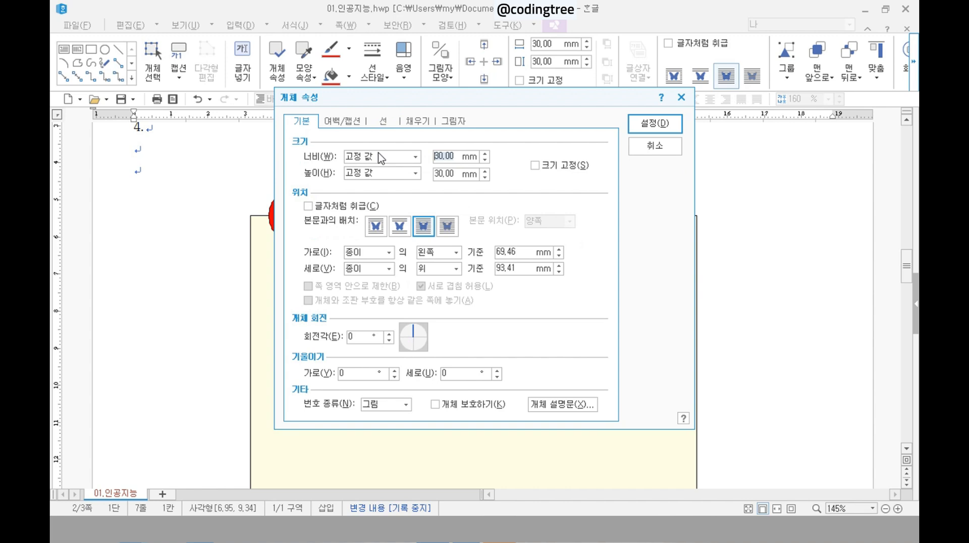
{"action": "type", "text": "100"}
{"action": "key", "text": "Tab"}
{"action": "key", "text": "Tab"}
{"action": "left_click", "coordinate": [545, 165]}
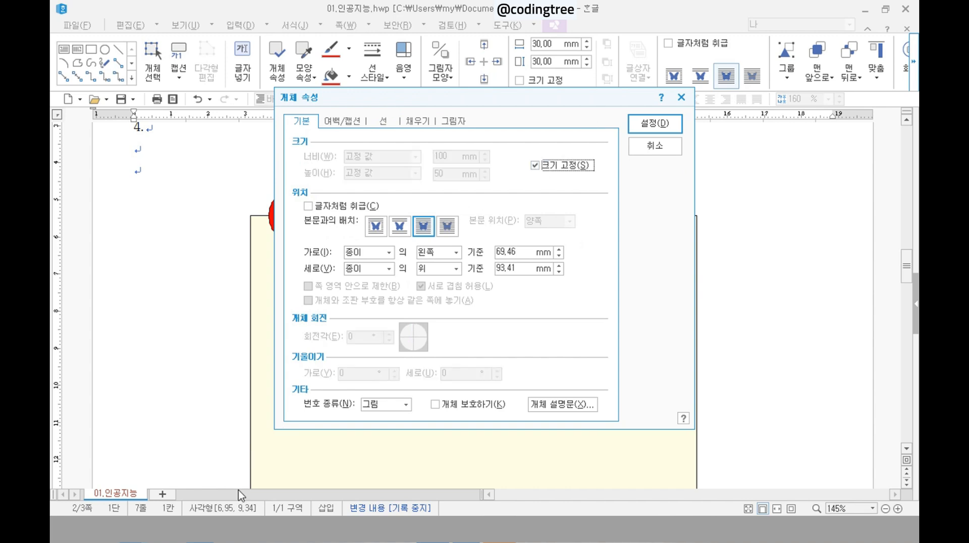
- Check the corner shape in the reference PDF, set the rectangle's corners to 둥근 모양, and centre it below the title box
{"action": "left_click", "coordinate": [207, 529]}
{"action": "left_click_drag", "start_coordinate": [255, 194], "coordinate": [214, 245]}
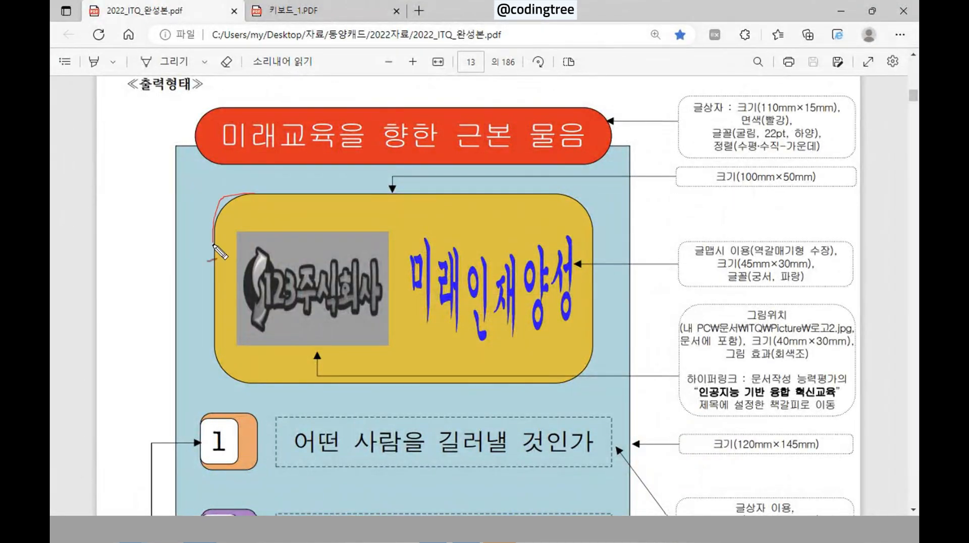
{"action": "left_click_drag", "start_coordinate": [561, 194], "coordinate": [589, 254]}
{"action": "key", "text": "alt+Tab"}
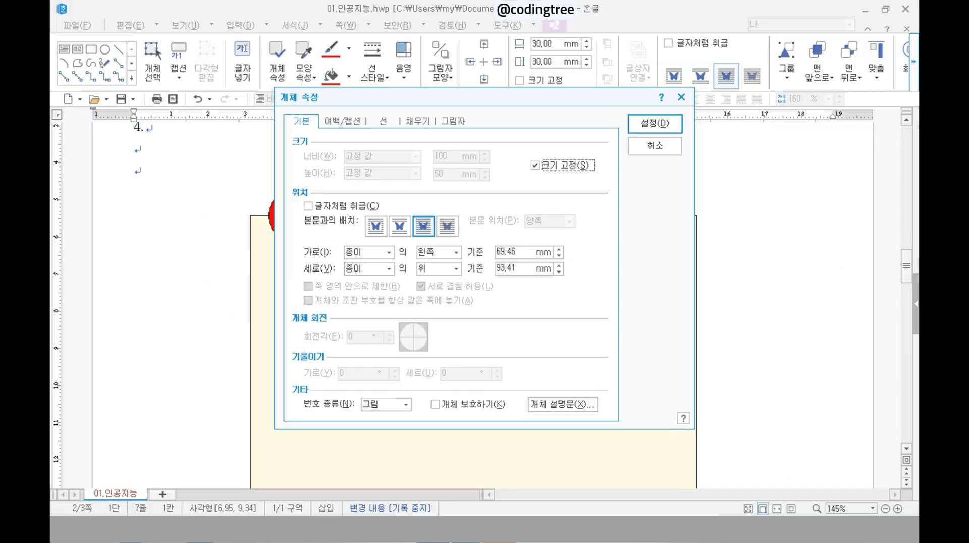
{"action": "left_click", "coordinate": [381, 121]}
{"action": "left_click", "coordinate": [366, 281]}
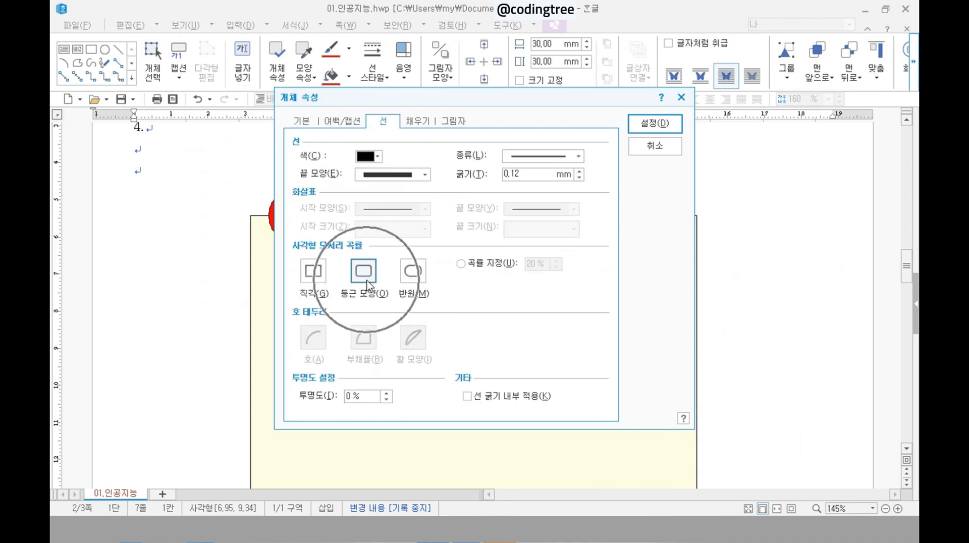
{"action": "left_click", "coordinate": [366, 280]}
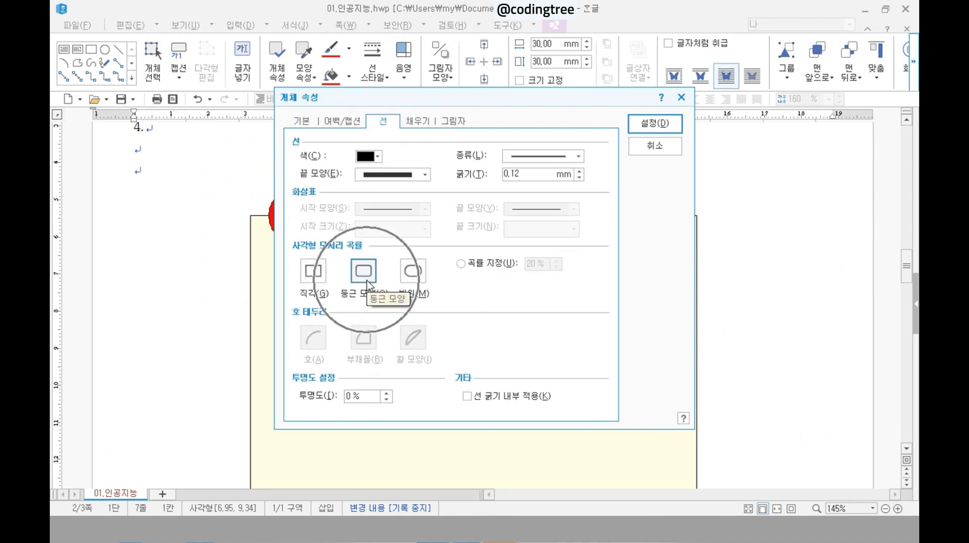
{"action": "left_click", "coordinate": [655, 123]}
{"action": "left_click_drag", "start_coordinate": [540, 432], "coordinate": [472, 411]}
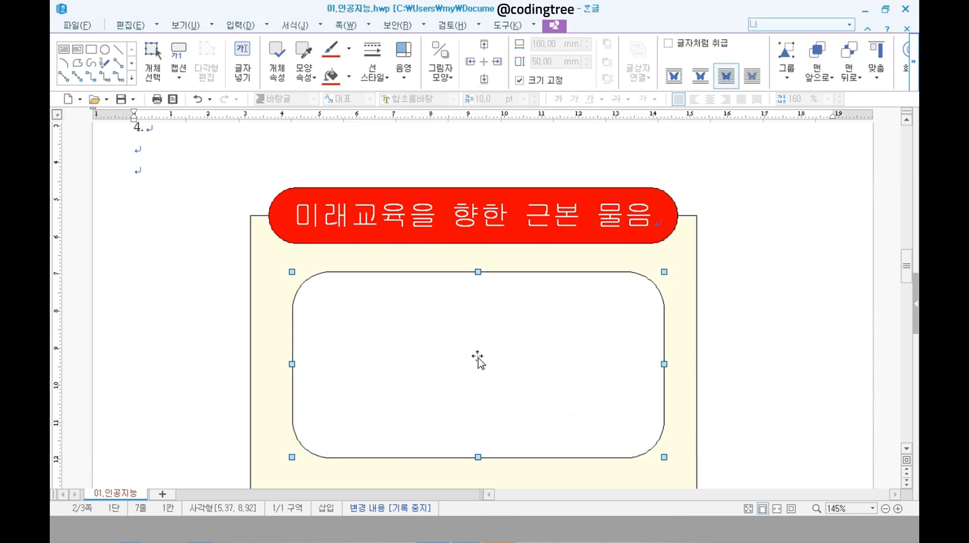
- Review the rounded rectangle's size, size lock and corner curvature settings in its object properties
{"action": "double_click", "coordinate": [479, 359]}
{"action": "left_click", "coordinate": [304, 126]}
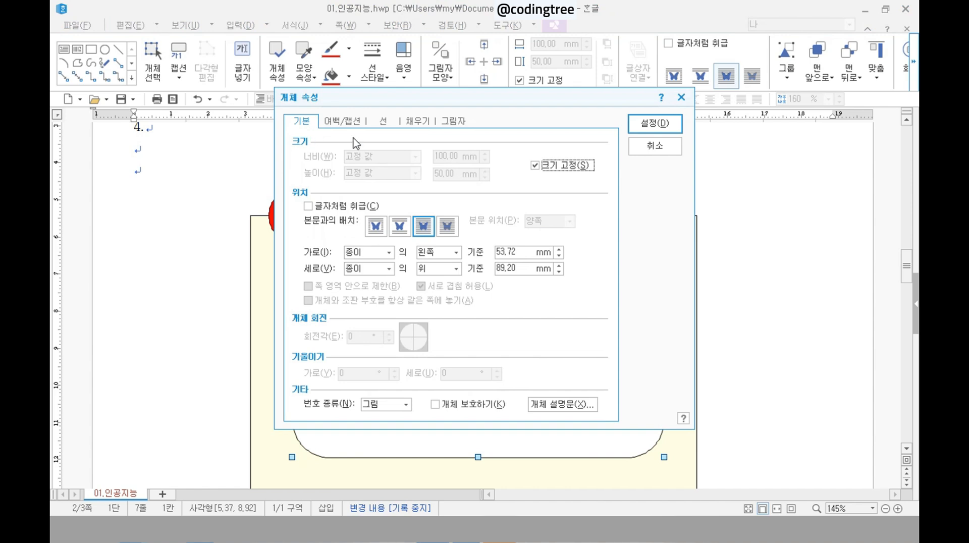
{"action": "mouse_move", "coordinate": [480, 189]}
{"action": "left_mouse_down"}
{"action": "mouse_move", "coordinate": [427, 173]}
{"action": "mouse_move", "coordinate": [455, 200]}
{"action": "left_mouse_up"}
{"action": "mouse_move", "coordinate": [597, 178]}
{"action": "left_mouse_down"}
{"action": "mouse_move", "coordinate": [565, 188]}
{"action": "mouse_move", "coordinate": [566, 211]}
{"action": "left_mouse_up"}
{"action": "key", "text": "Escape"}
{"action": "left_click", "coordinate": [379, 122]}
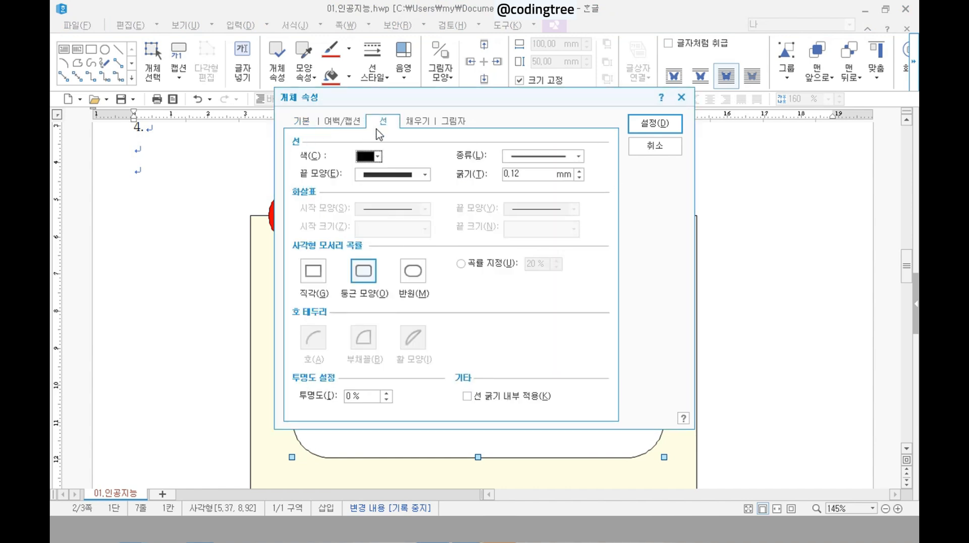
{"action": "key", "text": "ctrl+2"}
{"action": "mouse_move", "coordinate": [376, 228]}
{"action": "left_mouse_down"}
{"action": "mouse_move", "coordinate": [376, 328]}
{"action": "mouse_move", "coordinate": [369, 323]}
{"action": "left_mouse_up"}
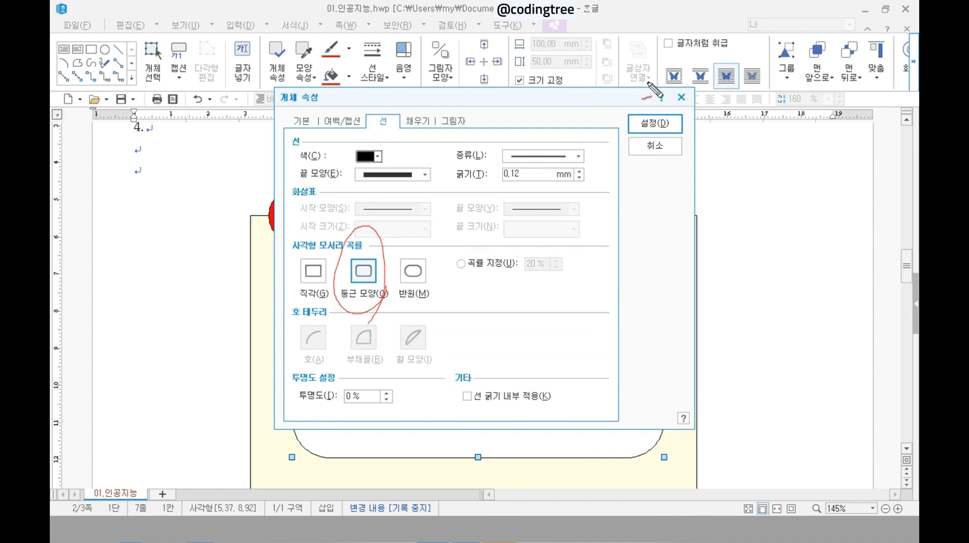
{"action": "key", "text": "Escape"}
{"action": "left_click", "coordinate": [661, 124]}
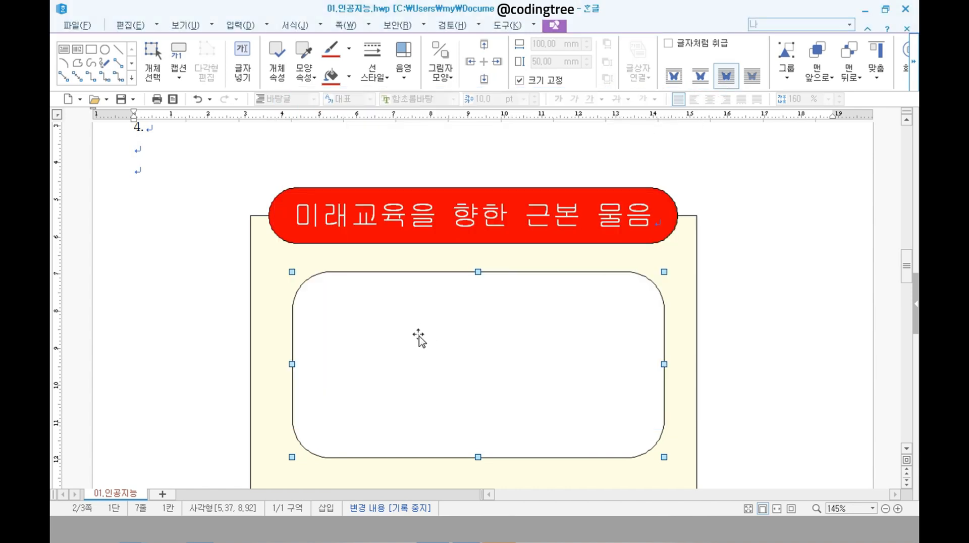
- Fill the 100 × 50 mm rounded rectangle with light pink
{"action": "left_click", "coordinate": [348, 78]}
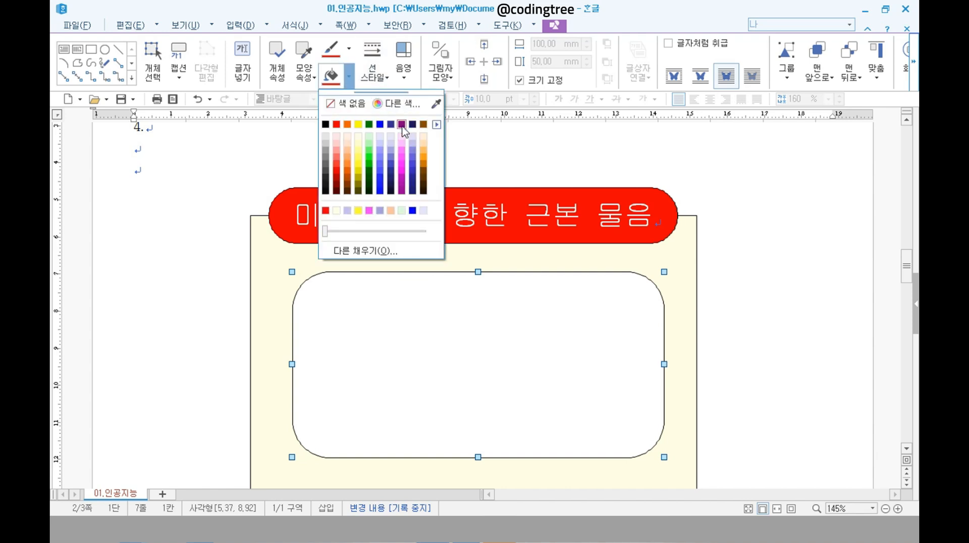
{"action": "left_click", "coordinate": [402, 136]}
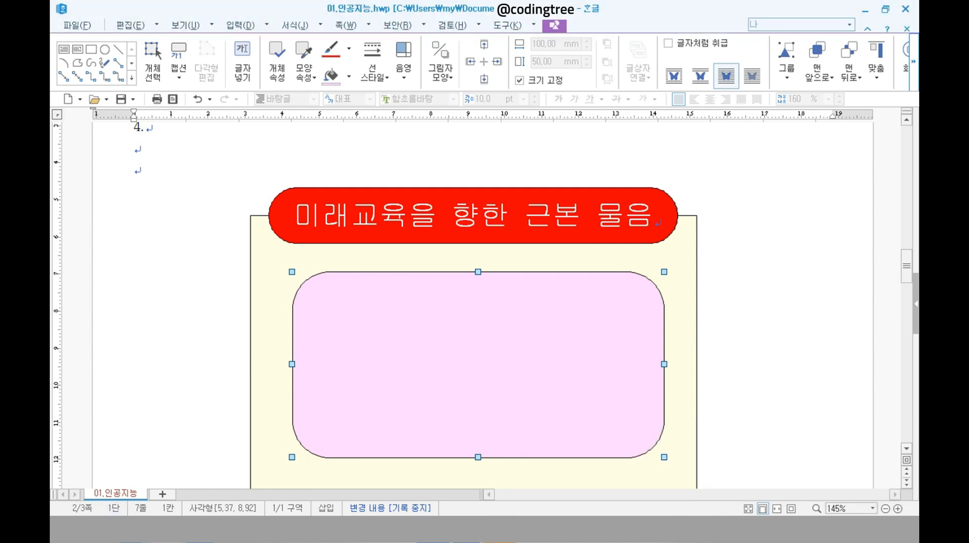
- Switch to the reference PDF and examine the requirements for the logo picture and the 글맵시 text
{"action": "key", "text": "alt+Tab"}
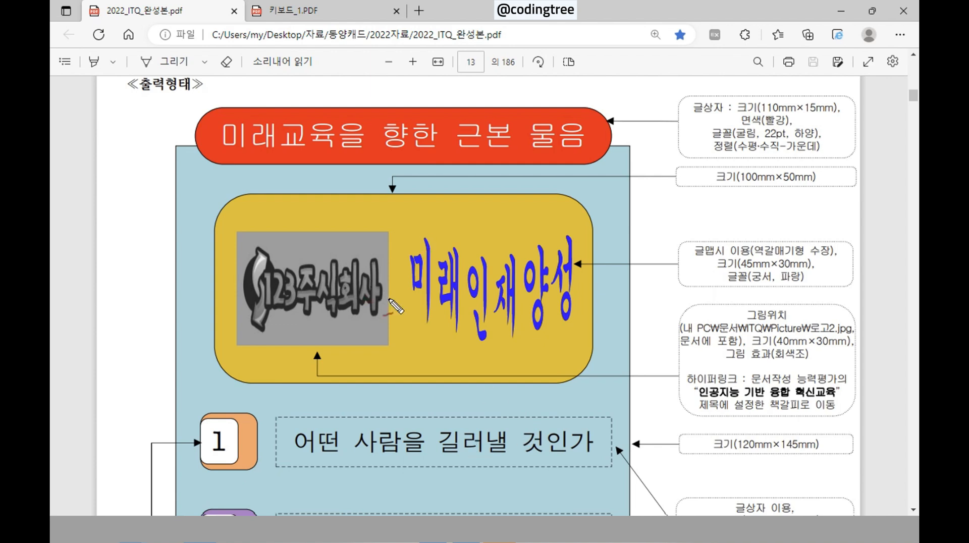
{"action": "mouse_move", "coordinate": [395, 305]}
{"action": "left_mouse_down"}
{"action": "mouse_move", "coordinate": [392, 317]}
{"action": "mouse_move", "coordinate": [265, 265]}
{"action": "mouse_move", "coordinate": [355, 357]}
{"action": "left_mouse_up"}
{"action": "mouse_move", "coordinate": [580, 329]}
{"action": "left_mouse_down"}
{"action": "mouse_move", "coordinate": [438, 293]}
{"action": "mouse_move", "coordinate": [551, 333]}
{"action": "mouse_move", "coordinate": [507, 347]}
{"action": "left_mouse_up"}
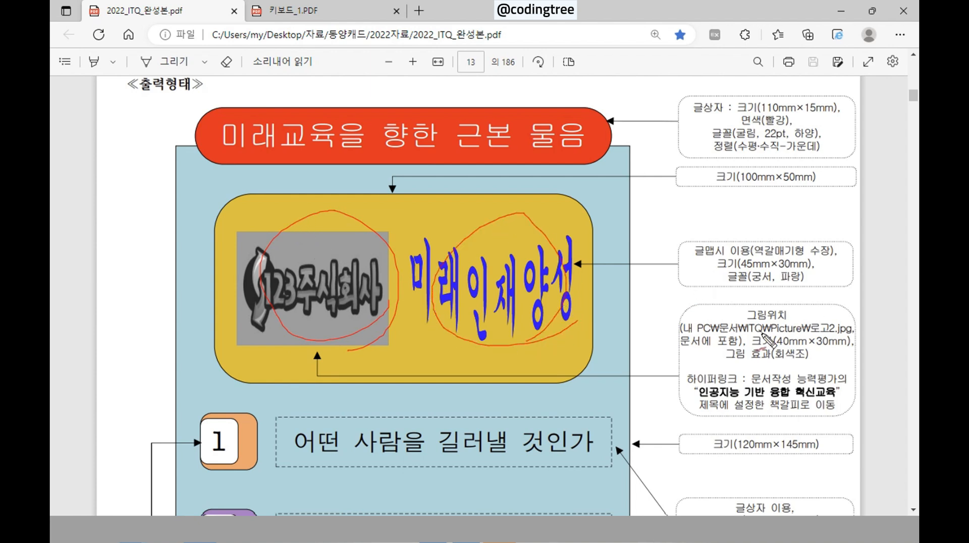
{"action": "mouse_move", "coordinate": [749, 323]}
{"action": "left_mouse_down"}
{"action": "mouse_move", "coordinate": [795, 320]}
{"action": "mouse_move", "coordinate": [738, 326]}
{"action": "left_mouse_up"}
{"action": "left_click_drag", "start_coordinate": [687, 262], "coordinate": [732, 263]}
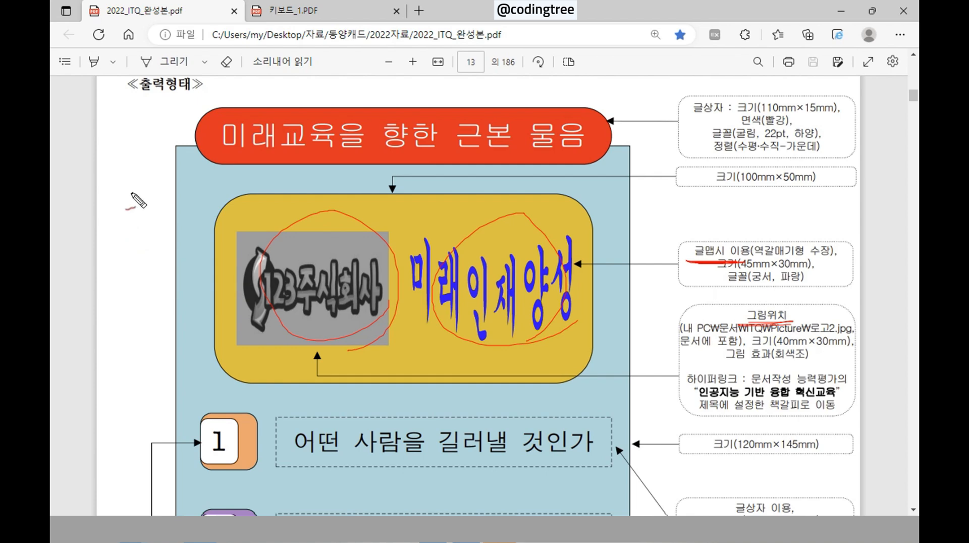
{"action": "key", "text": "Escape"}
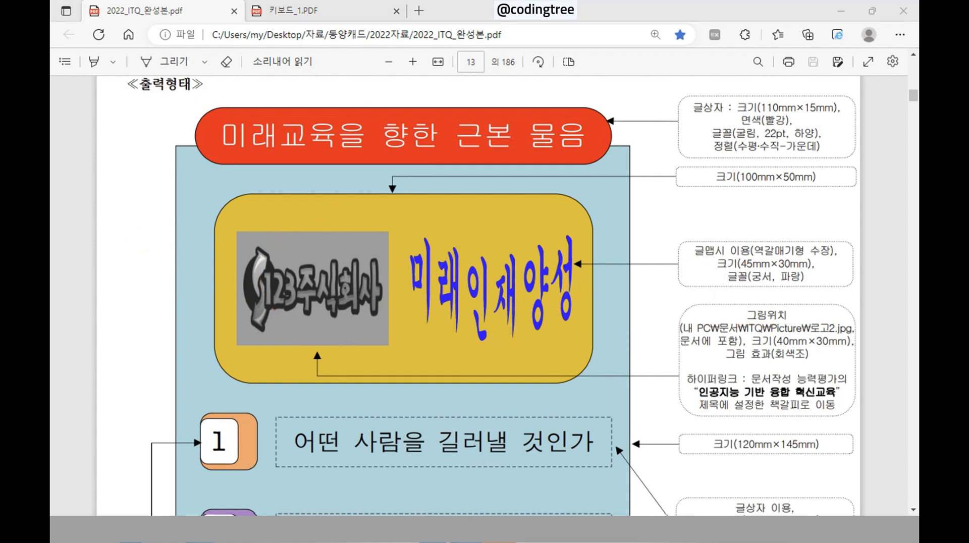
- In the Hangul document, insert the 로고3 picture from 문서\ITQ\Picture, try moving it onto the pink rounded rectangle, and undo the move
{"action": "key", "text": "alt+Tab"}
{"action": "left_click", "coordinate": [172, 202]}
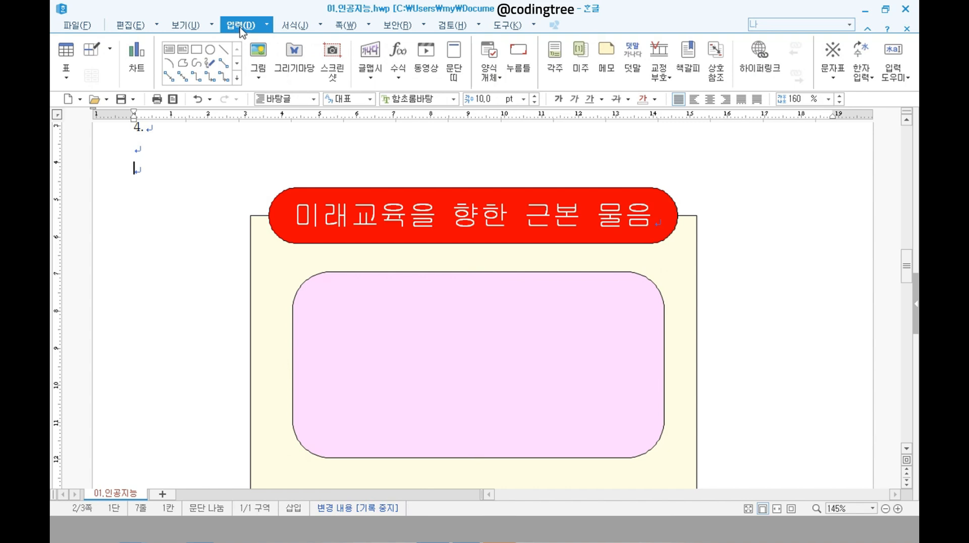
{"action": "left_click", "coordinate": [261, 67]}
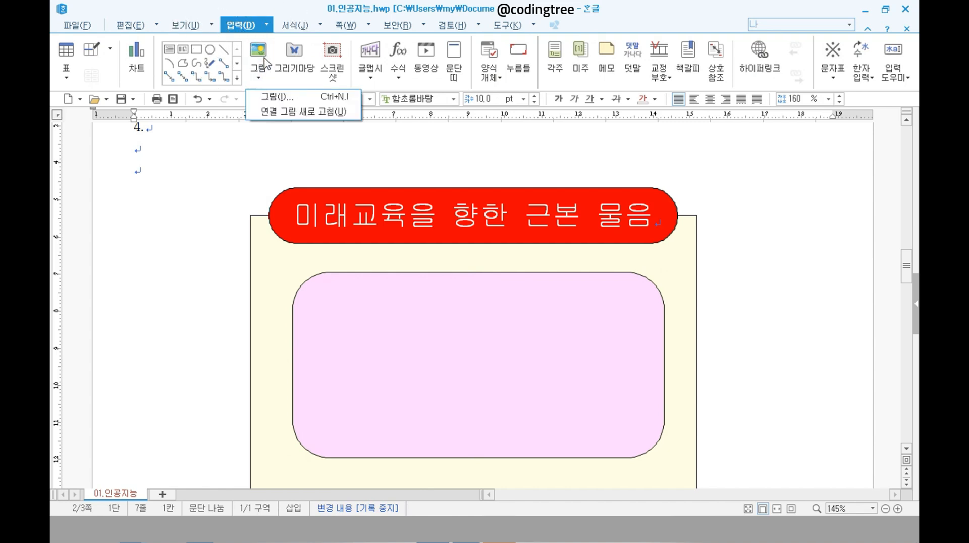
{"action": "left_click", "coordinate": [262, 60]}
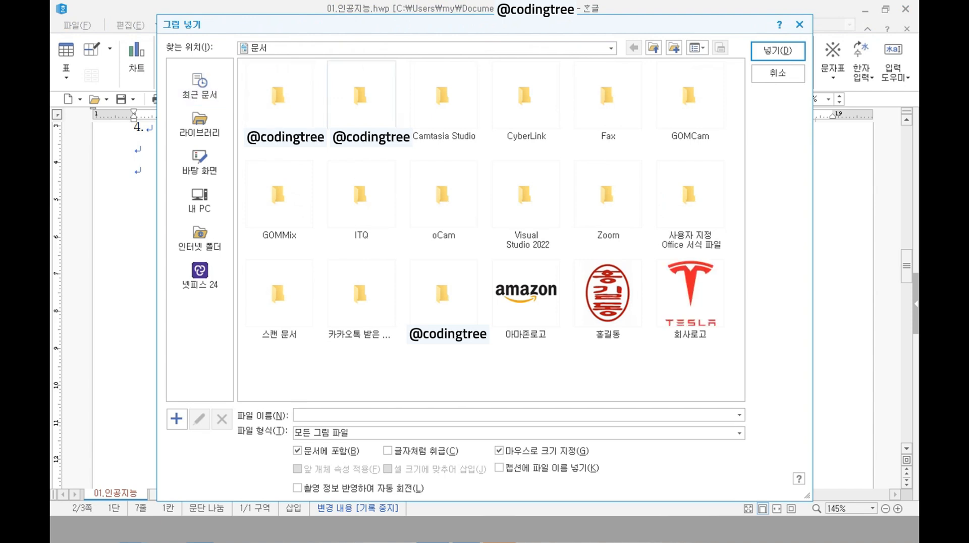
{"action": "double_click", "coordinate": [343, 203]}
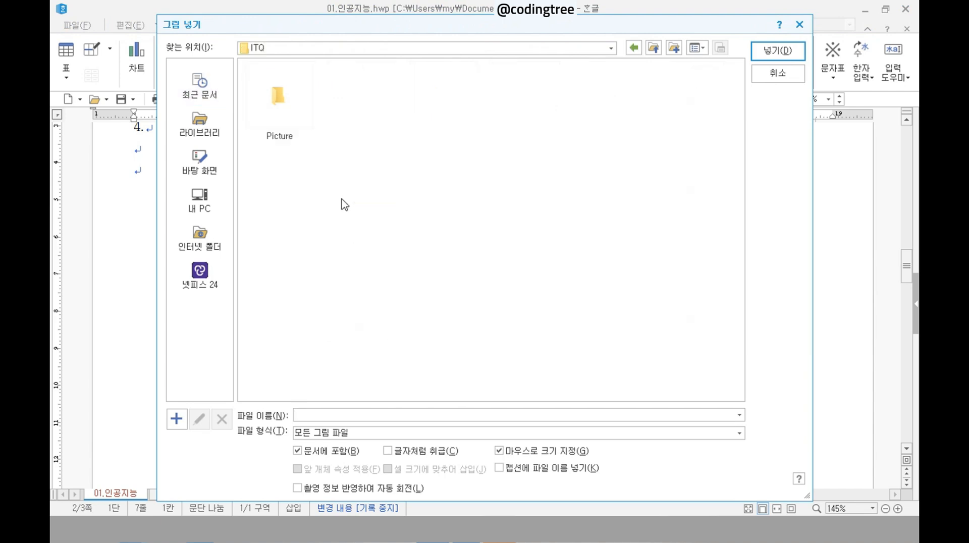
{"action": "double_click", "coordinate": [278, 107]}
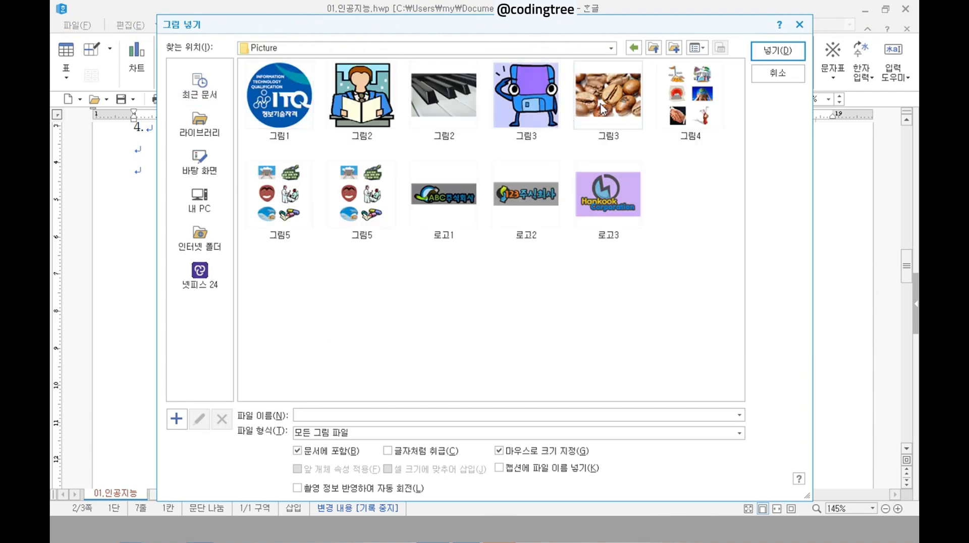
{"action": "left_click", "coordinate": [471, 114]}
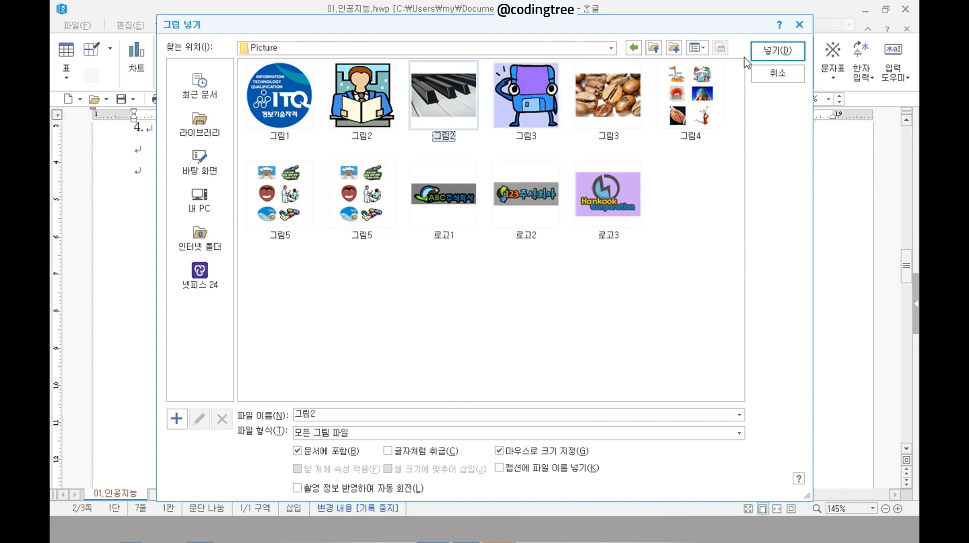
{"action": "left_click", "coordinate": [638, 194]}
{"action": "left_click", "coordinate": [780, 50]}
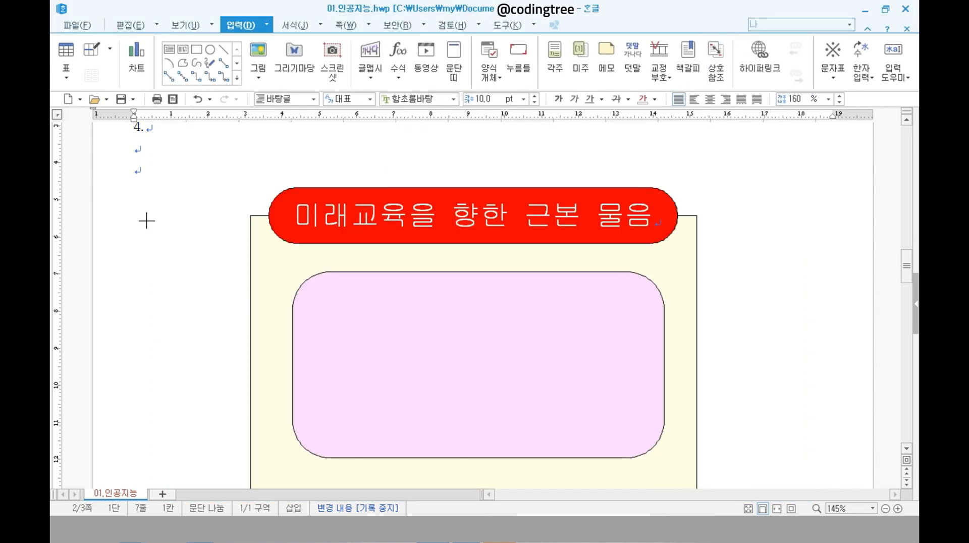
{"action": "left_click", "coordinate": [164, 197]}
{"action": "left_click_drag", "start_coordinate": [192, 272], "coordinate": [173, 260]}
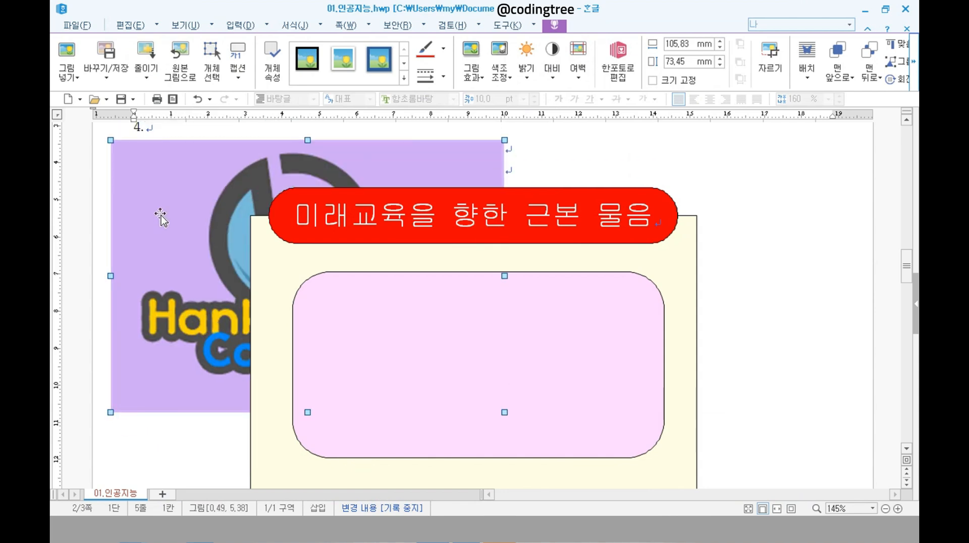
{"action": "left_click_drag", "start_coordinate": [156, 211], "coordinate": [310, 307]}
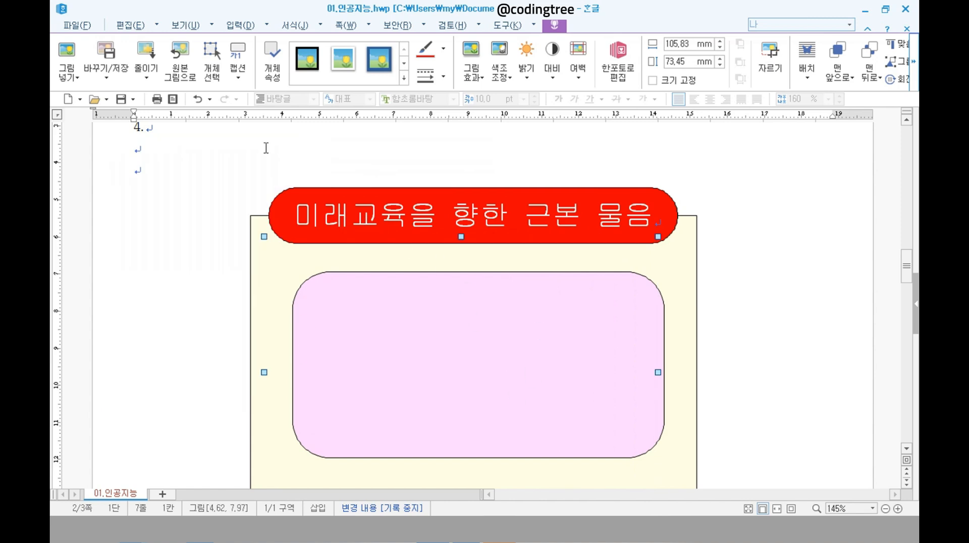
{"action": "left_click", "coordinate": [197, 99]}
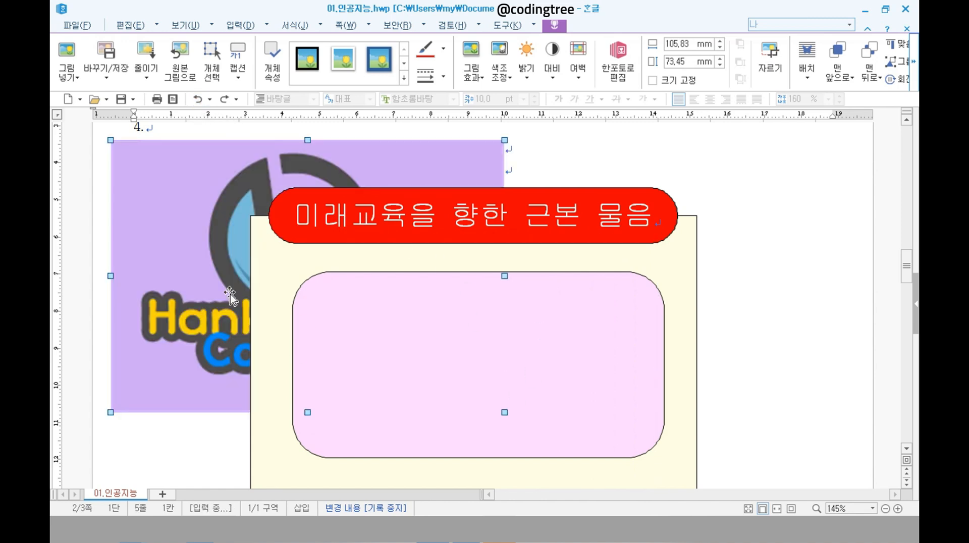
- Set the 로고3 picture's width to 50 mm and height to 60 mm, and place it in front of the text
{"action": "double_click", "coordinate": [175, 187]}
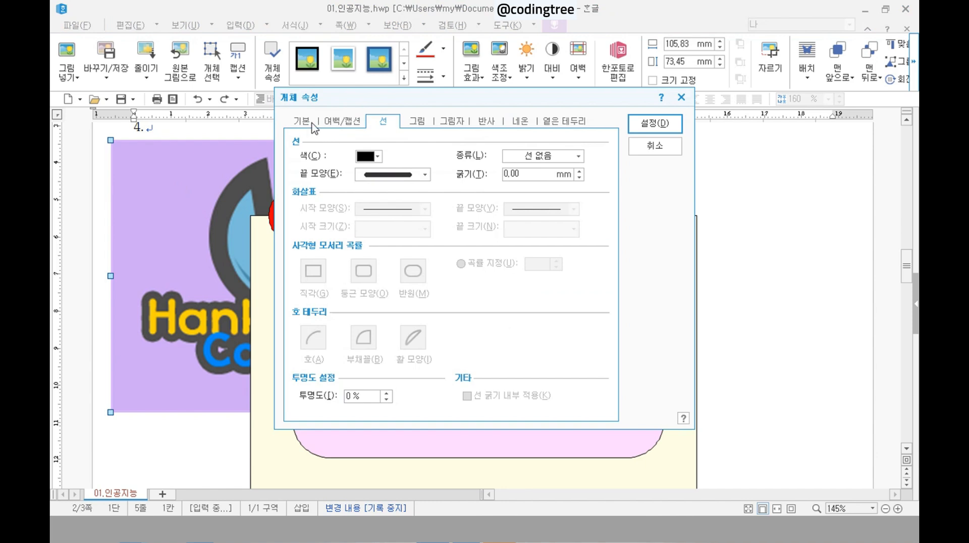
{"action": "left_click", "coordinate": [309, 122]}
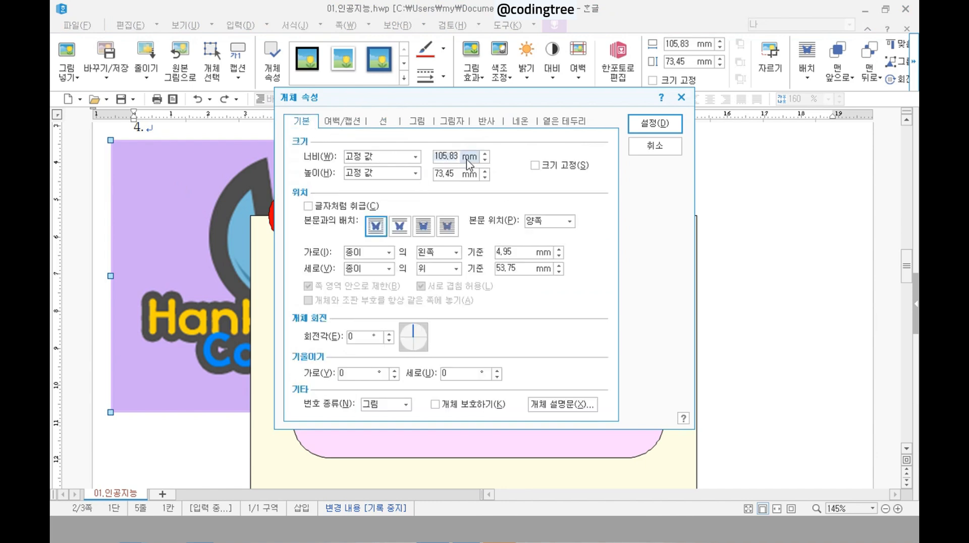
{"action": "type", "text": "50"}
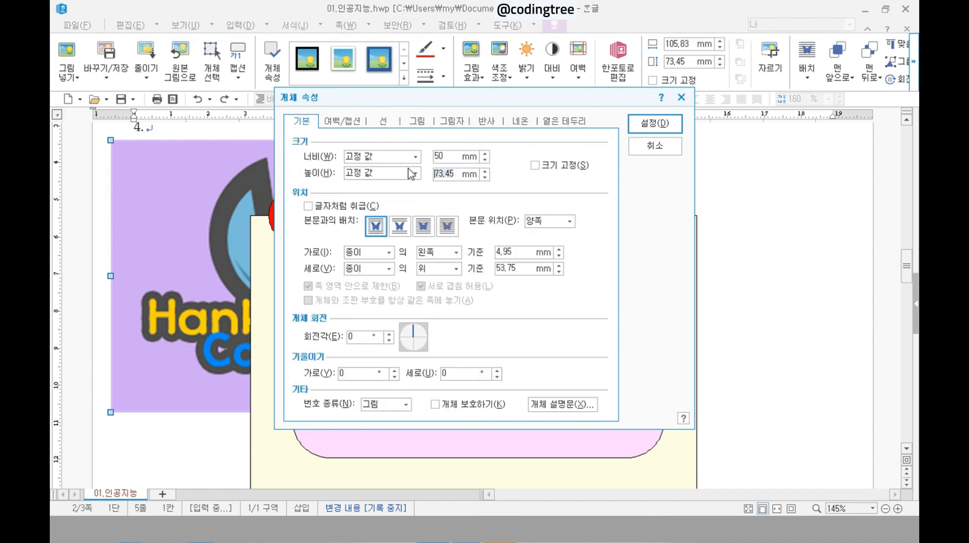
{"action": "left_click", "coordinate": [423, 226]}
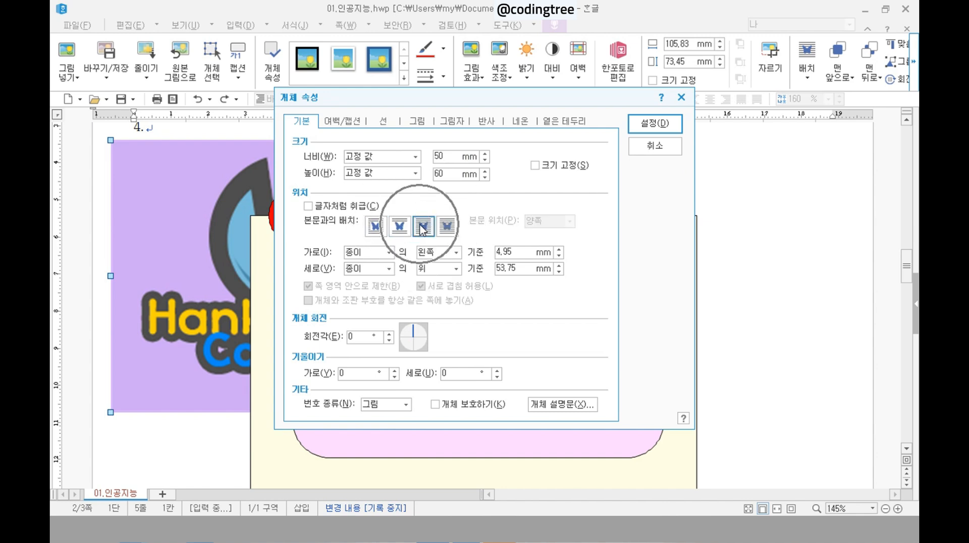
{"action": "left_click", "coordinate": [660, 124]}
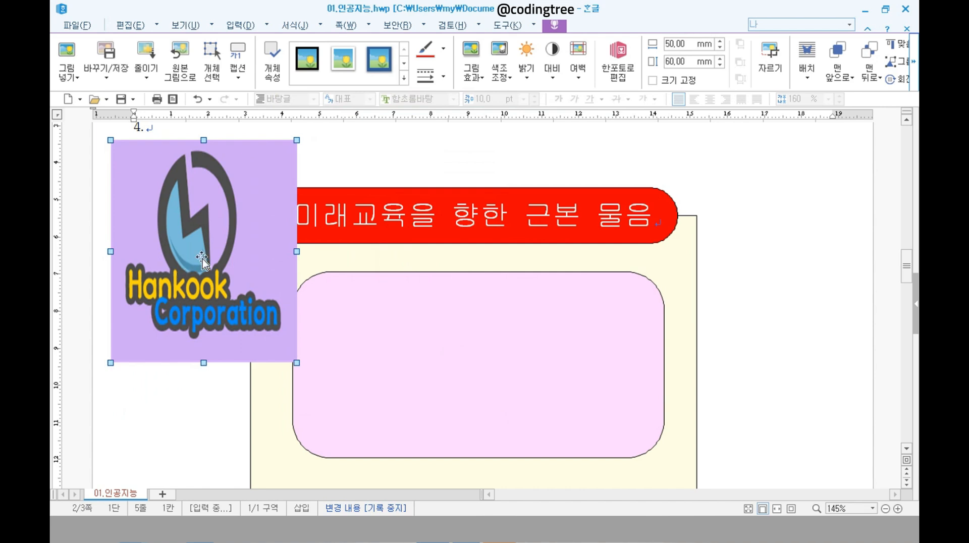
- Move the 로고3 picture onto the pink rounded rectangle and delete it
{"action": "left_click_drag", "start_coordinate": [202, 253], "coordinate": [439, 359]}
{"action": "key", "text": "Delete"}
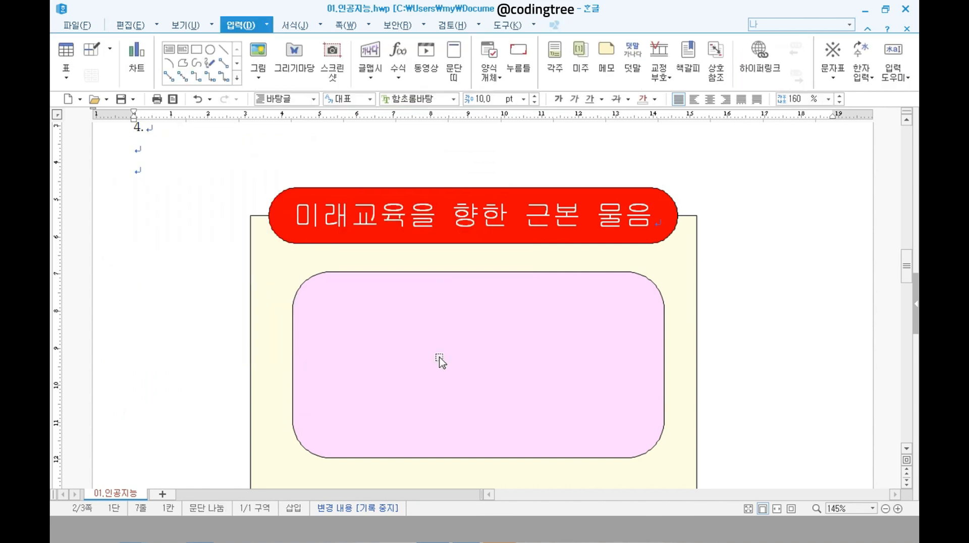
- Switch to the reference PDF and check the required folder path and file name for the logo picture beside the 글맵시 text
{"action": "key", "text": "alt+Tab"}
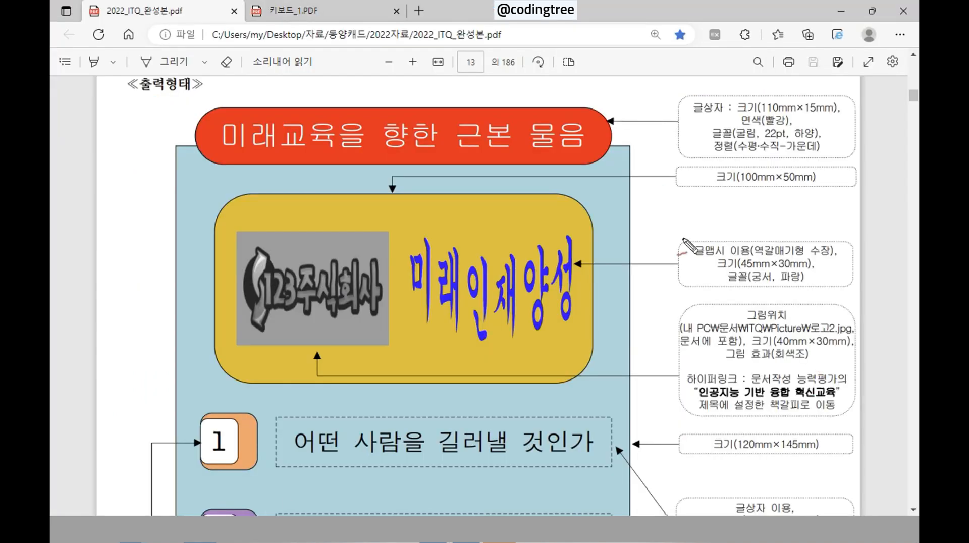
{"action": "mouse_move", "coordinate": [391, 323]}
{"action": "left_mouse_down"}
{"action": "mouse_move", "coordinate": [243, 273]}
{"action": "mouse_move", "coordinate": [388, 230]}
{"action": "mouse_move", "coordinate": [555, 340]}
{"action": "left_mouse_up"}
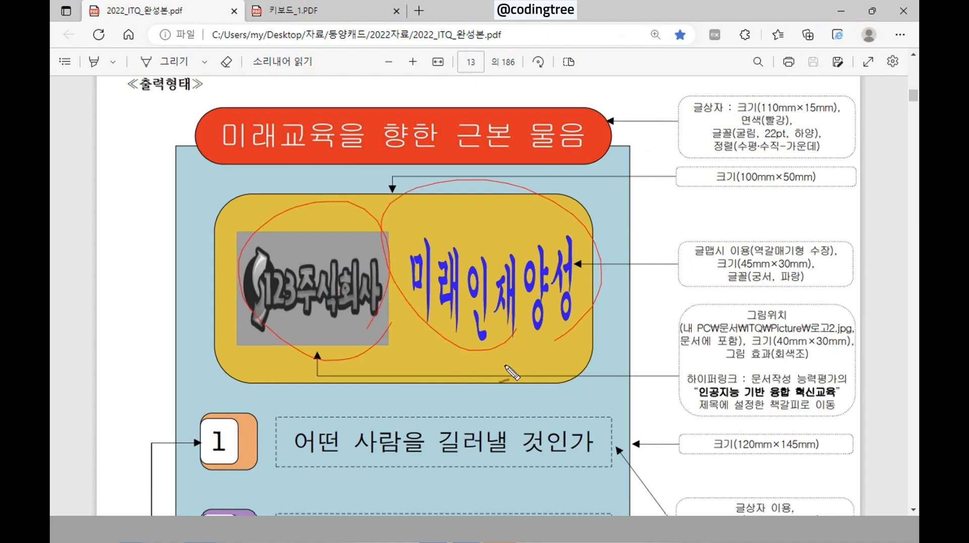
{"action": "mouse_move", "coordinate": [124, 130]}
{"action": "left_mouse_down"}
{"action": "mouse_move", "coordinate": [147, 152]}
{"action": "mouse_move", "coordinate": [133, 200]}
{"action": "mouse_move", "coordinate": [192, 167]}
{"action": "mouse_move", "coordinate": [263, 180]}
{"action": "mouse_move", "coordinate": [194, 222]}
{"action": "mouse_move", "coordinate": [298, 183]}
{"action": "mouse_move", "coordinate": [339, 206]}
{"action": "mouse_move", "coordinate": [136, 283]}
{"action": "mouse_move", "coordinate": [199, 258]}
{"action": "left_mouse_up"}
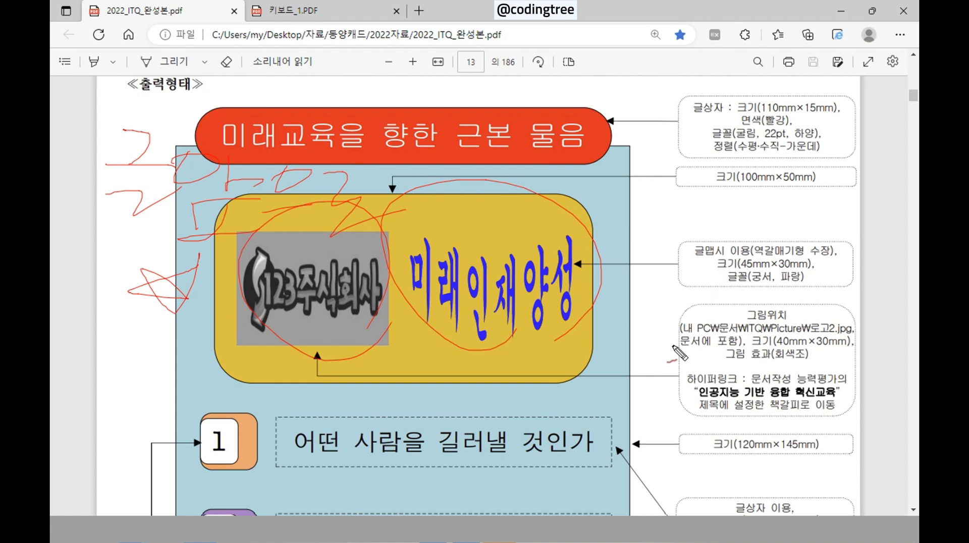
{"action": "key", "text": "Escape"}
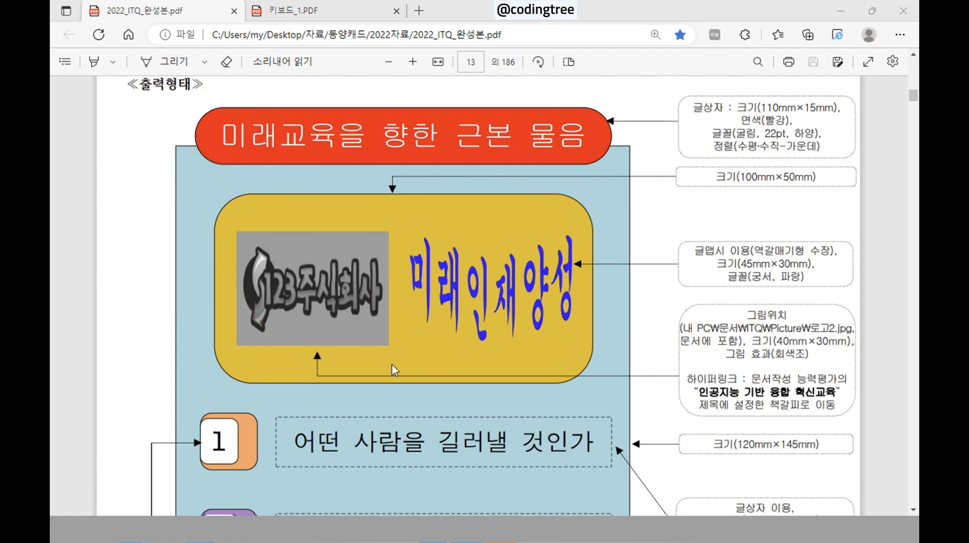
{"action": "mouse_move", "coordinate": [356, 323]}
{"action": "left_mouse_down"}
{"action": "mouse_move", "coordinate": [209, 247]}
{"action": "mouse_move", "coordinate": [349, 339]}
{"action": "left_mouse_up"}
{"action": "left_click_drag", "start_coordinate": [748, 319], "coordinate": [809, 321]}
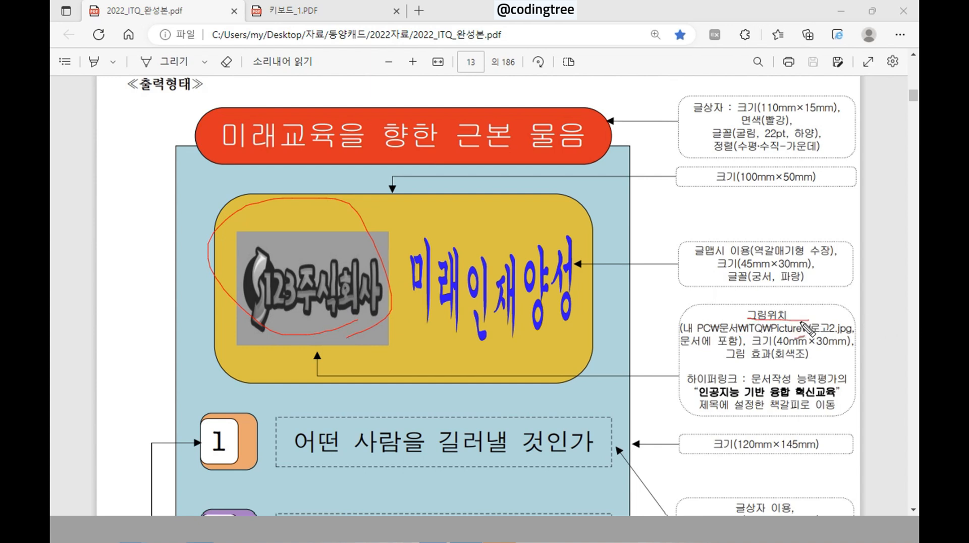
{"action": "mouse_move", "coordinate": [685, 311]}
{"action": "left_mouse_down"}
{"action": "mouse_move", "coordinate": [690, 329]}
{"action": "mouse_move", "coordinate": [699, 309]}
{"action": "mouse_move", "coordinate": [730, 324]}
{"action": "mouse_move", "coordinate": [737, 309]}
{"action": "mouse_move", "coordinate": [757, 325]}
{"action": "mouse_move", "coordinate": [761, 315]}
{"action": "mouse_move", "coordinate": [796, 311]}
{"action": "mouse_move", "coordinate": [848, 335]}
{"action": "mouse_move", "coordinate": [812, 338]}
{"action": "mouse_move", "coordinate": [840, 337]}
{"action": "left_mouse_up"}
{"action": "left_click_drag", "start_coordinate": [840, 337], "coordinate": [813, 338]}
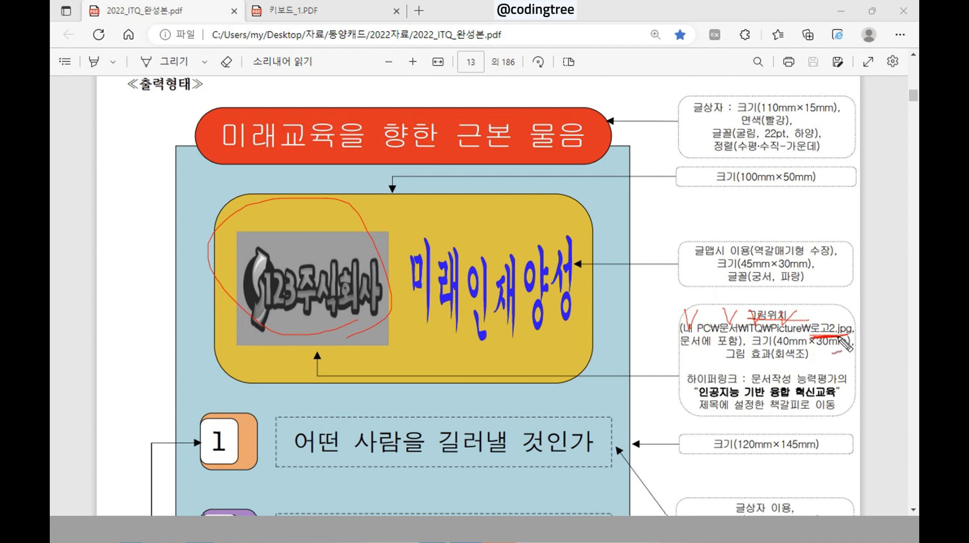
{"action": "key", "text": "Escape"}
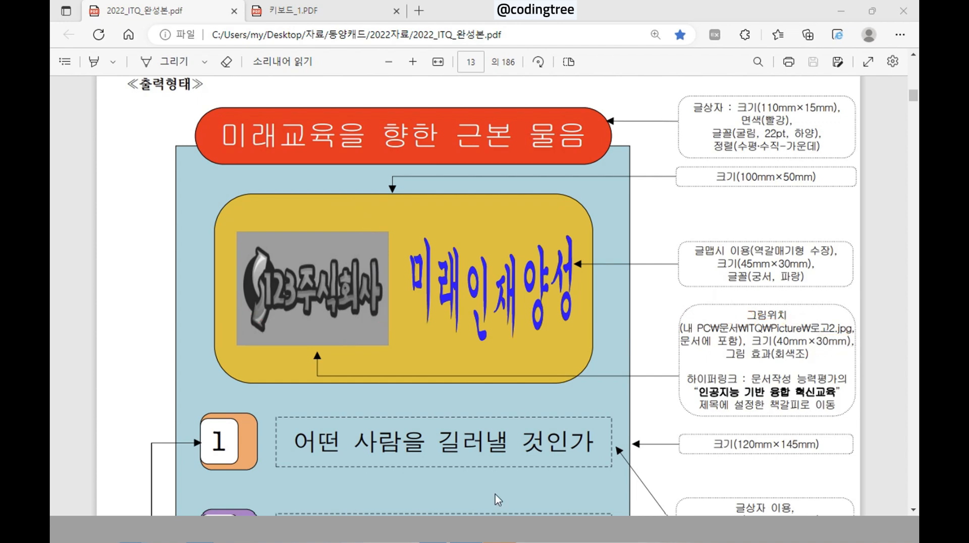
- Return to Hangul and choose the 로고2 picture from 내 PC\문서\ITQ\Picture for insertion
{"action": "key", "text": "alt+Tab"}
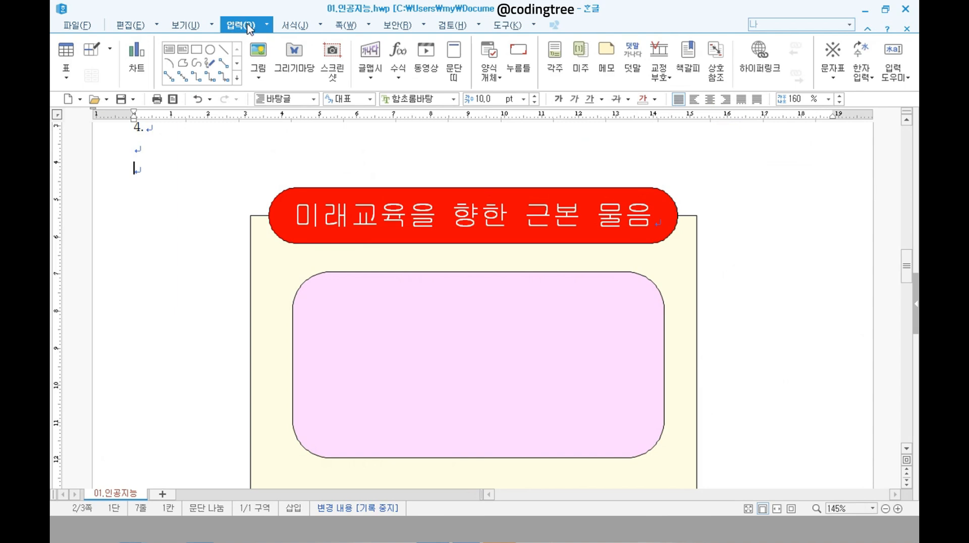
{"action": "left_click", "coordinate": [265, 60]}
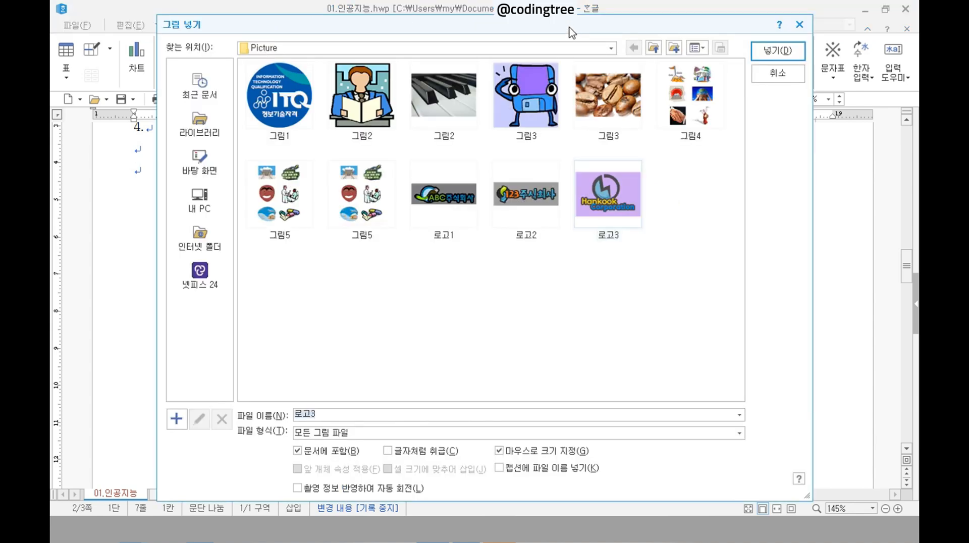
{"action": "left_click", "coordinate": [199, 199]}
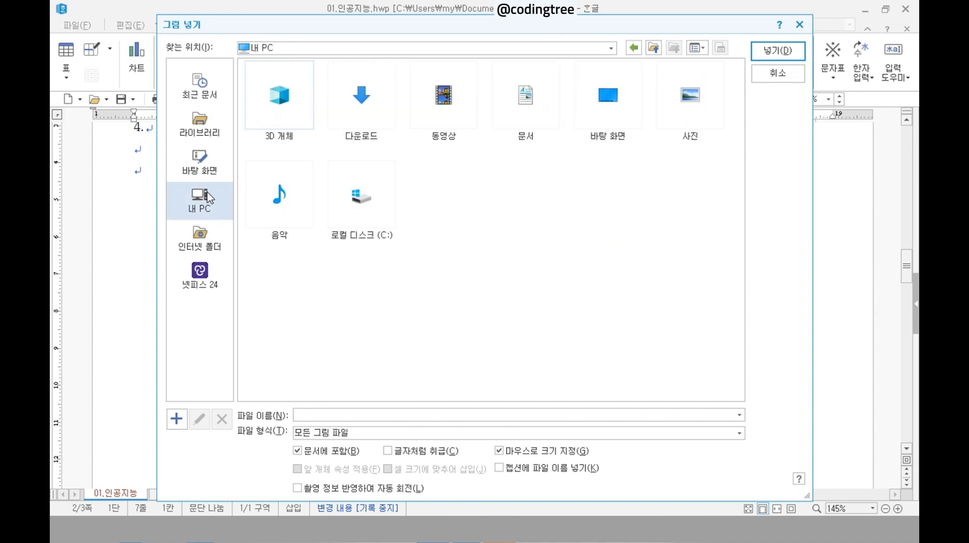
{"action": "left_click", "coordinate": [523, 99]}
{"action": "double_click", "coordinate": [520, 98]}
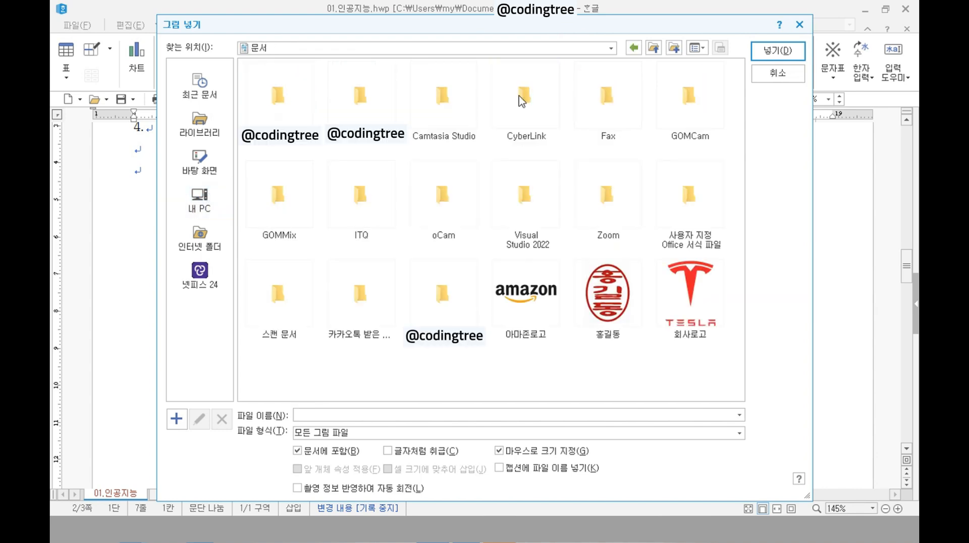
{"action": "double_click", "coordinate": [370, 181]}
{"action": "double_click", "coordinate": [298, 117]}
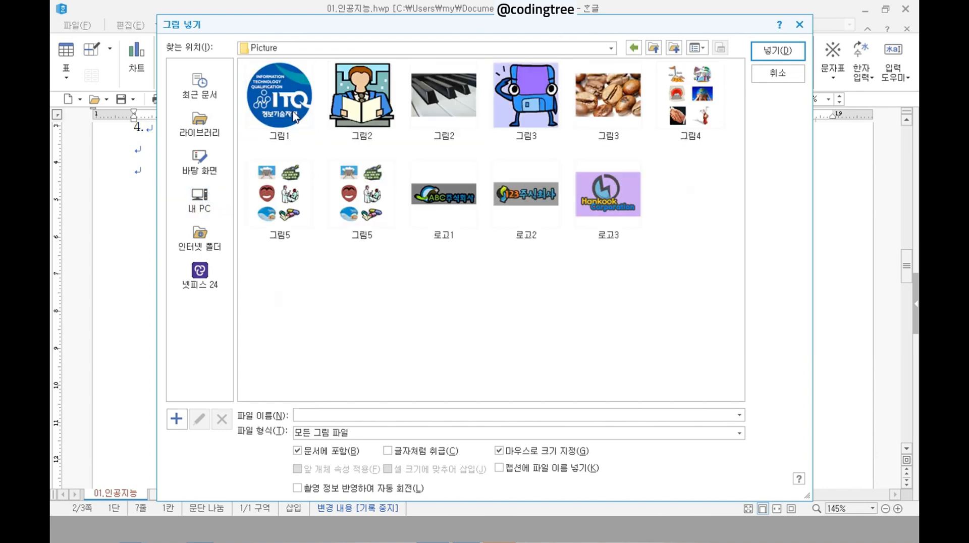
{"action": "left_click", "coordinate": [525, 208]}
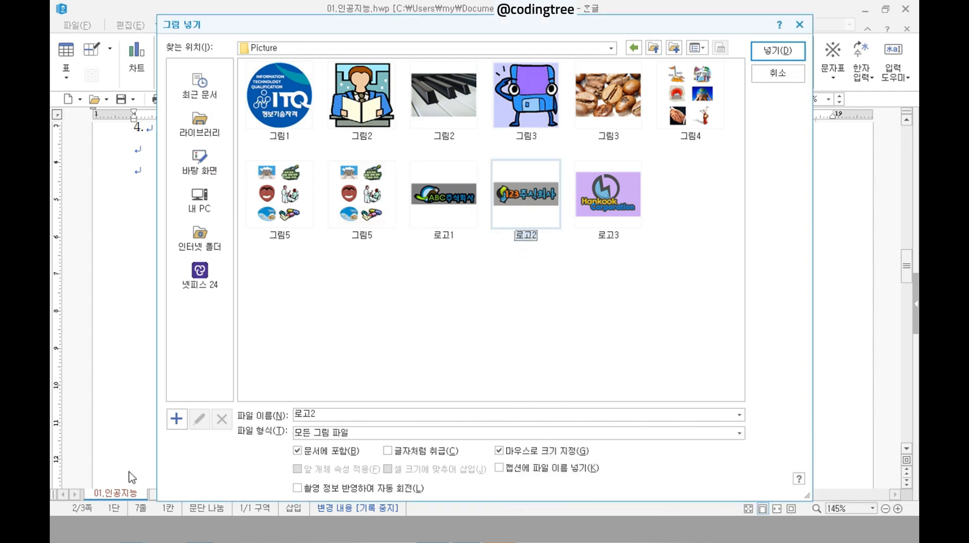
- Switch to the reference PDF and check the 문서에 포함 requirement for the logo picture
{"action": "left_click", "coordinate": [201, 528]}
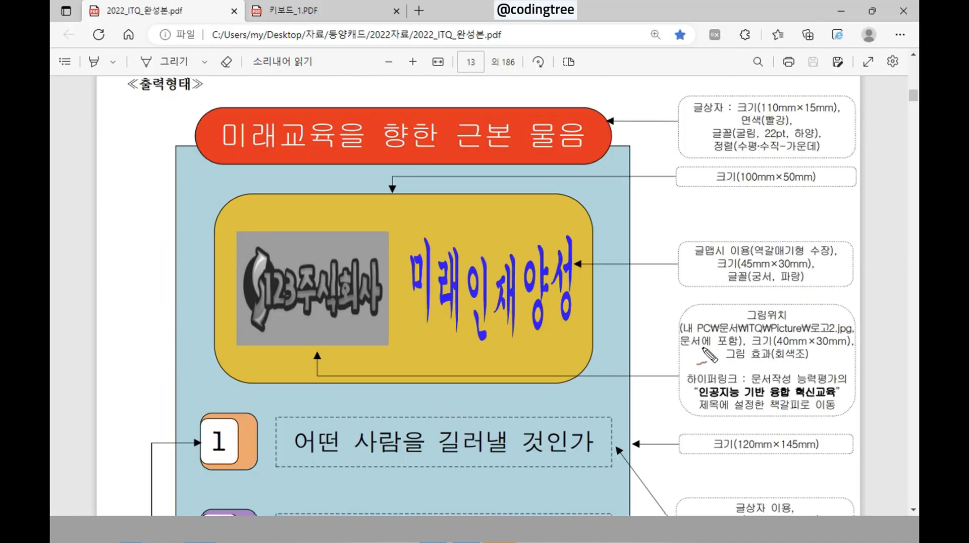
{"action": "left_click_drag", "start_coordinate": [681, 347], "coordinate": [747, 344]}
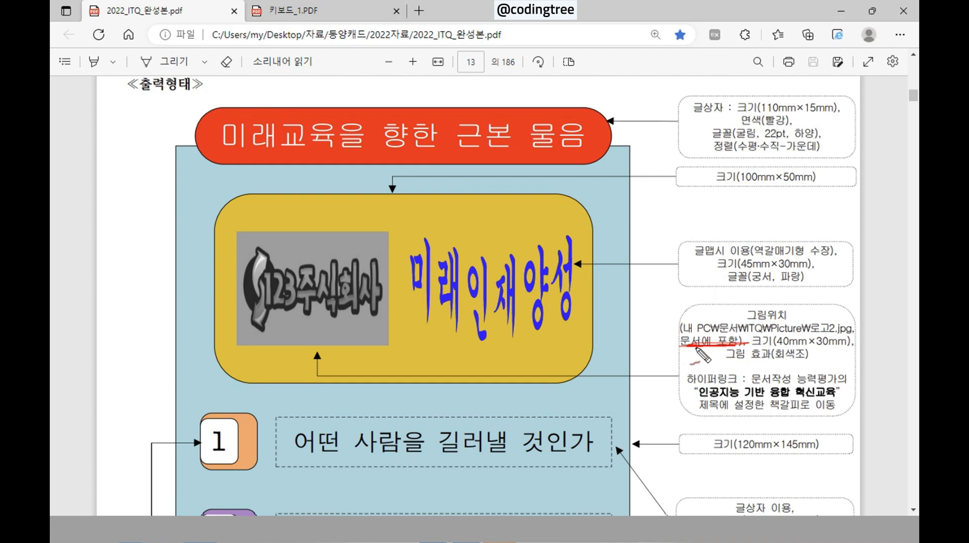
{"action": "mouse_move", "coordinate": [682, 345]}
{"action": "left_mouse_down"}
{"action": "mouse_move", "coordinate": [704, 328]}
{"action": "mouse_move", "coordinate": [742, 333]}
{"action": "mouse_move", "coordinate": [741, 345]}
{"action": "left_mouse_up"}
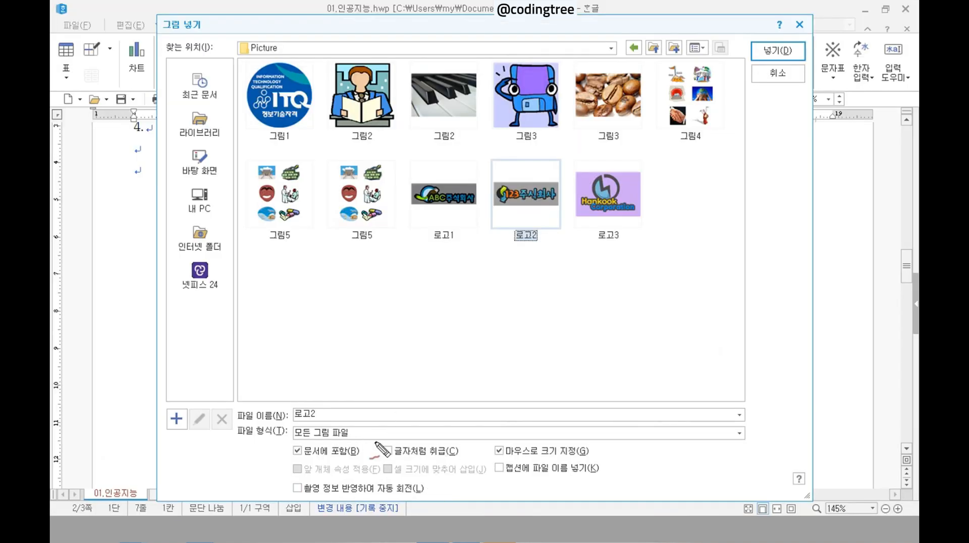
- Insert the 로고2 picture with 문서에 포함 enabled beside the background shape, below the empty lines under item 4
{"action": "mouse_move", "coordinate": [376, 456]}
{"action": "left_mouse_down"}
{"action": "mouse_move", "coordinate": [265, 465]}
{"action": "mouse_move", "coordinate": [356, 435]}
{"action": "mouse_move", "coordinate": [367, 460]}
{"action": "left_mouse_up"}
{"action": "left_click_drag", "start_coordinate": [779, 23], "coordinate": [824, 28]}
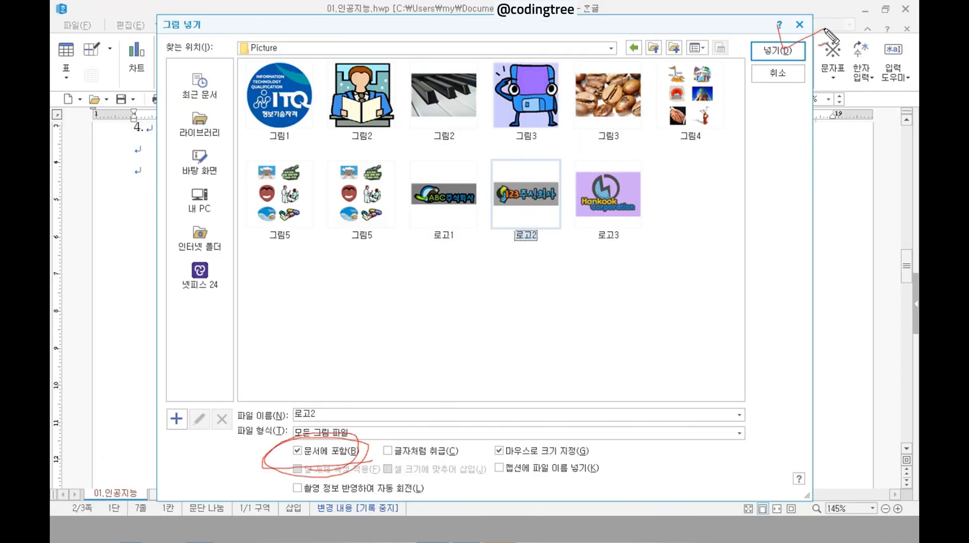
{"action": "mouse_move", "coordinate": [509, 143]}
{"action": "left_mouse_down"}
{"action": "mouse_move", "coordinate": [521, 179]}
{"action": "mouse_move", "coordinate": [586, 138]}
{"action": "left_mouse_up"}
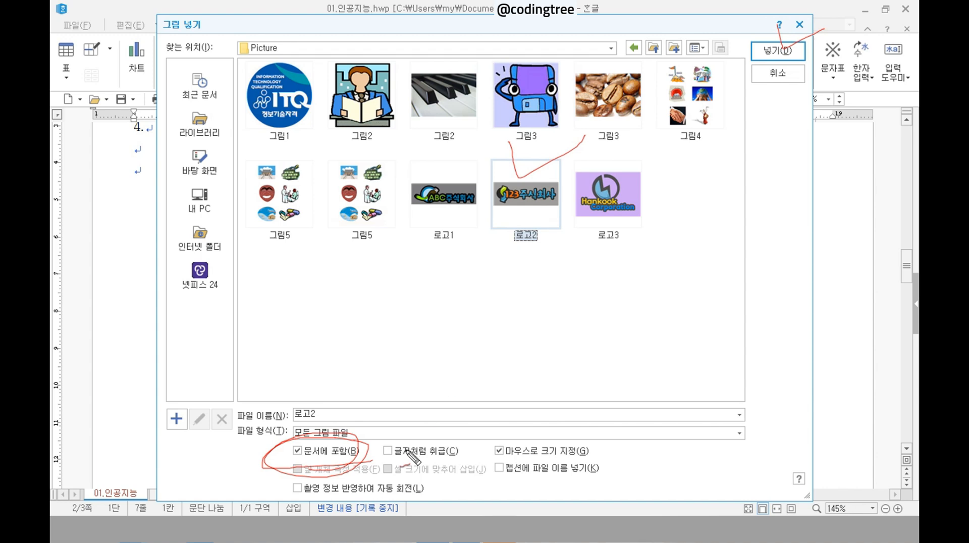
{"action": "left_click_drag", "start_coordinate": [334, 481], "coordinate": [344, 479]}
{"action": "left_click_drag", "start_coordinate": [559, 211], "coordinate": [566, 207]}
{"action": "left_click", "coordinate": [778, 51]}
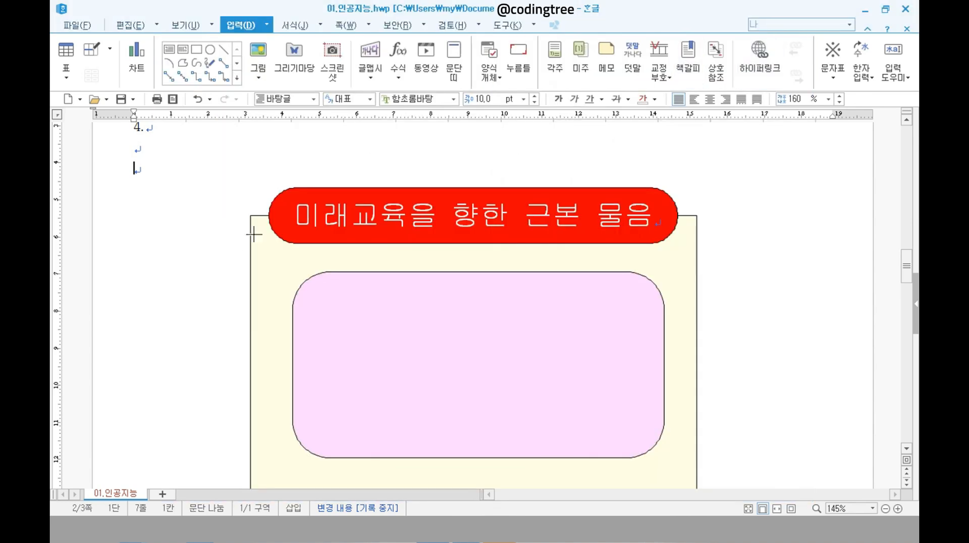
{"action": "left_click", "coordinate": [137, 185]}
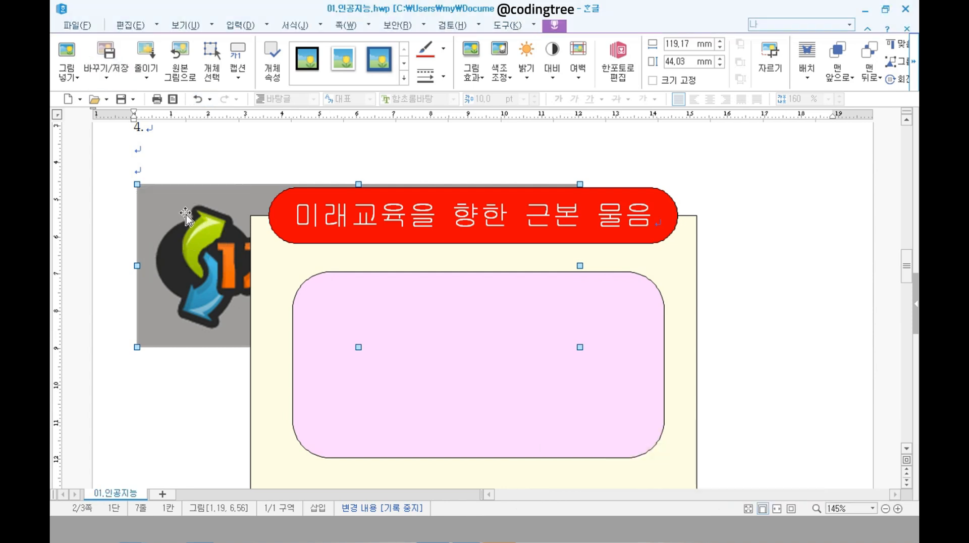
- Set the logo picture's size to 40 × 30 mm in its object properties and enable 크기 고정
{"action": "double_click", "coordinate": [186, 216]}
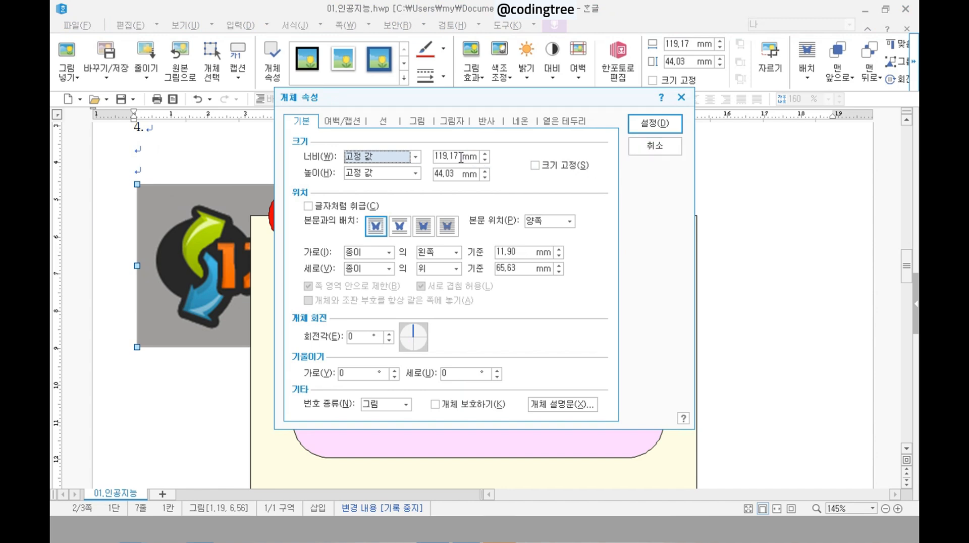
{"action": "key", "text": "Tab"}
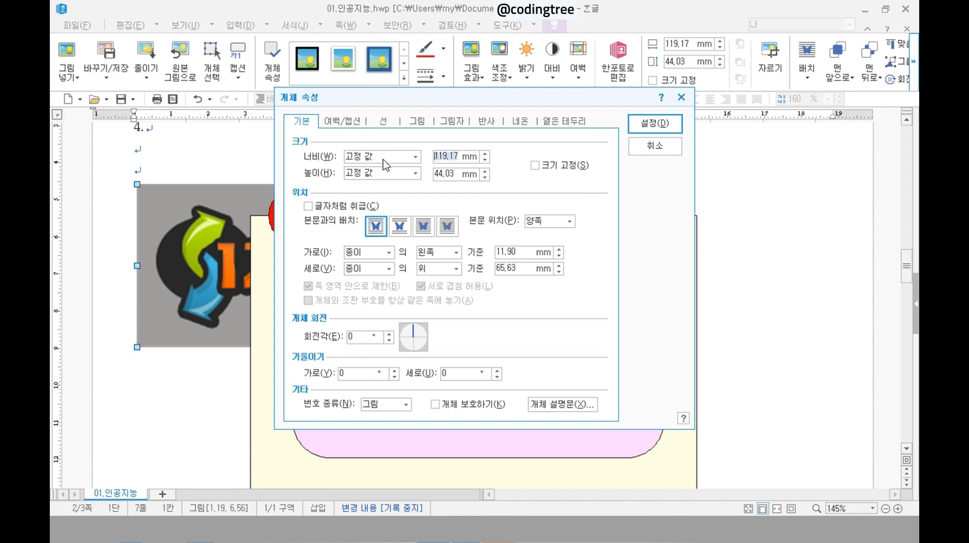
{"action": "type", "text": "40"}
{"action": "key", "text": "Tab"}
{"action": "key", "text": "Tab"}
{"action": "left_click", "coordinate": [575, 166]}
{"action": "mouse_move", "coordinate": [494, 185]}
{"action": "left_mouse_down"}
{"action": "mouse_move", "coordinate": [443, 112]}
{"action": "mouse_move", "coordinate": [456, 201]}
{"action": "left_mouse_up"}
{"action": "left_click_drag", "start_coordinate": [564, 205], "coordinate": [569, 190]}
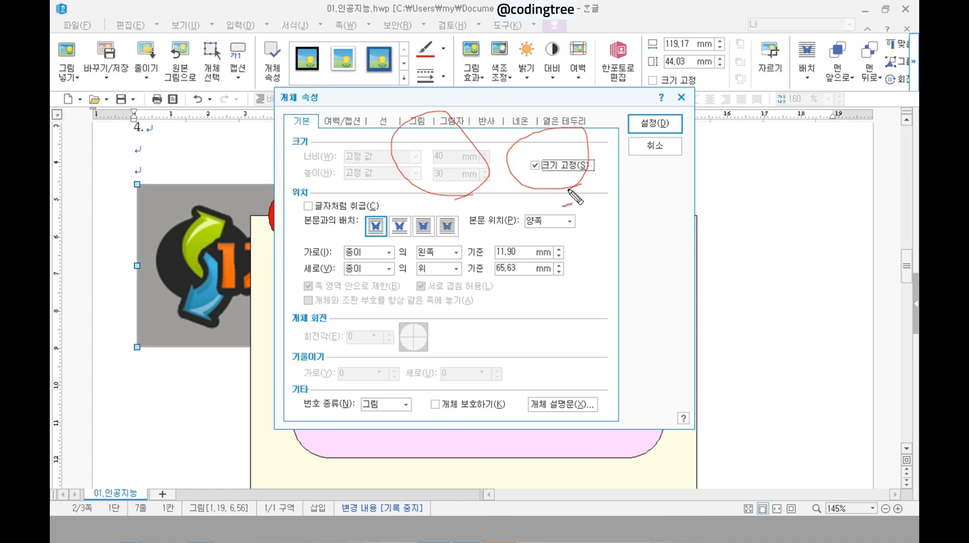
{"action": "key", "text": "Escape"}
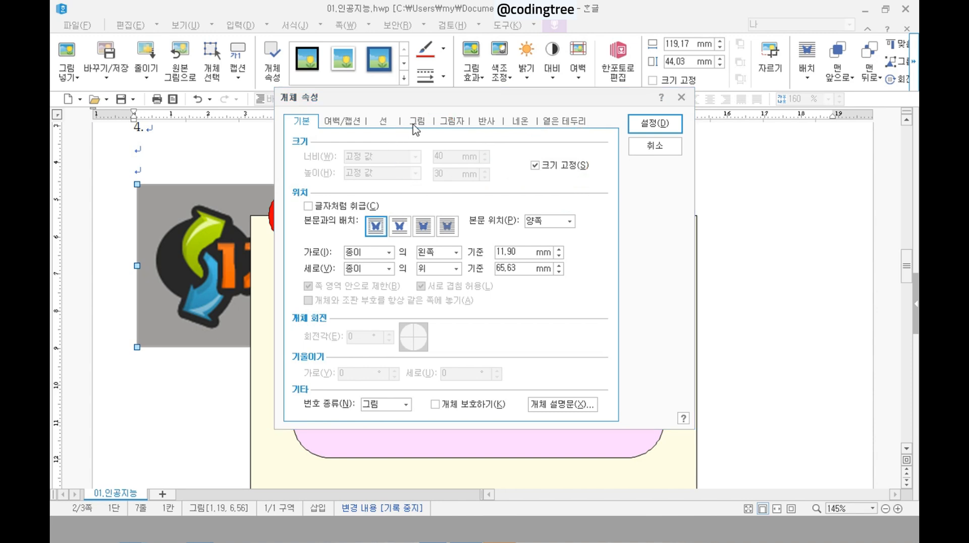
- Apply the 회색조 picture effect to the logo
{"action": "left_click", "coordinate": [415, 127]}
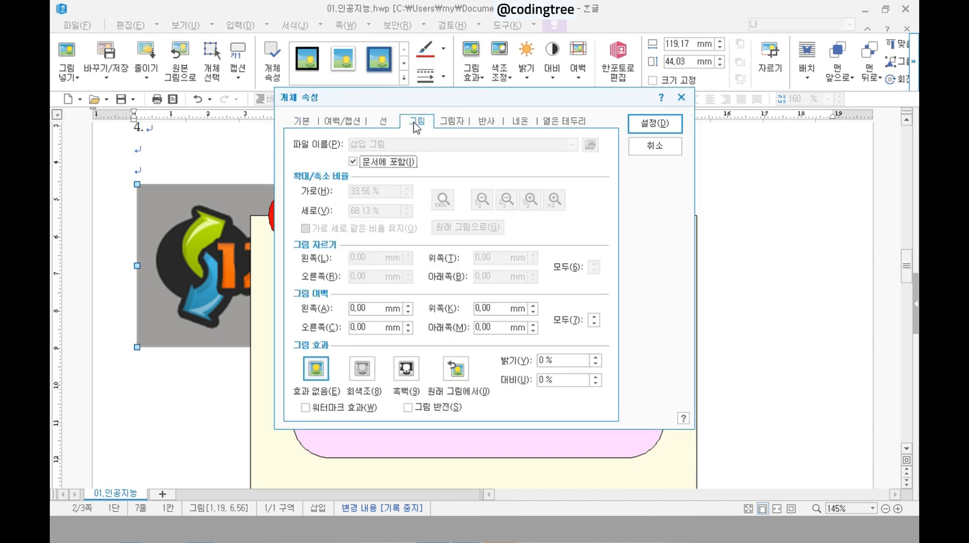
{"action": "left_click", "coordinate": [361, 368]}
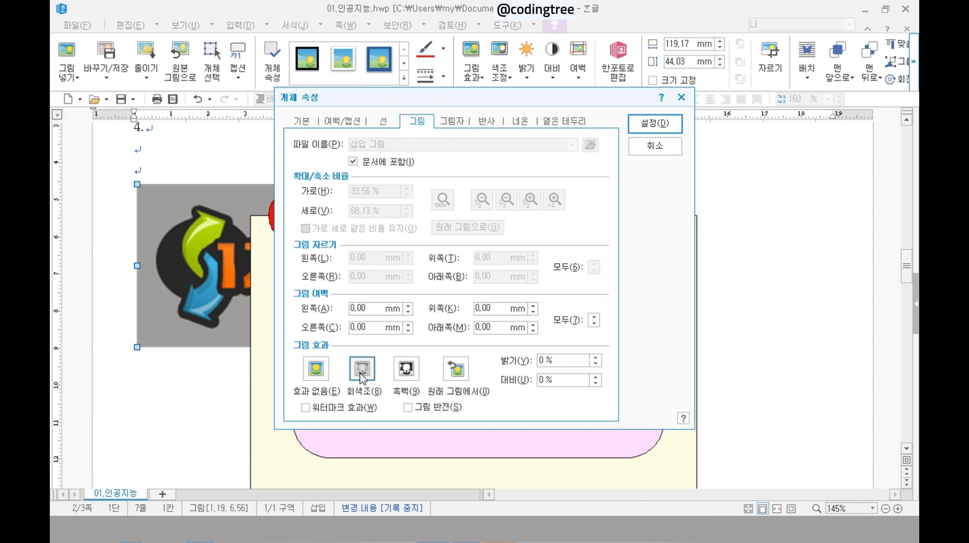
{"action": "key", "text": "ctrl+2"}
{"action": "mouse_move", "coordinate": [399, 381]}
{"action": "left_mouse_down"}
{"action": "mouse_move", "coordinate": [408, 414]}
{"action": "mouse_move", "coordinate": [383, 408]}
{"action": "left_mouse_up"}
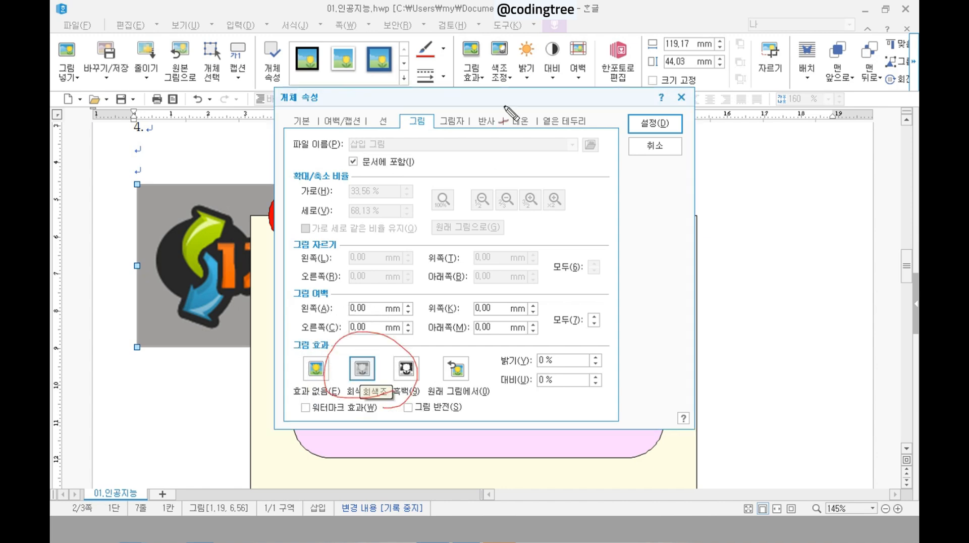
{"action": "left_click_drag", "start_coordinate": [414, 87], "coordinate": [497, 70]}
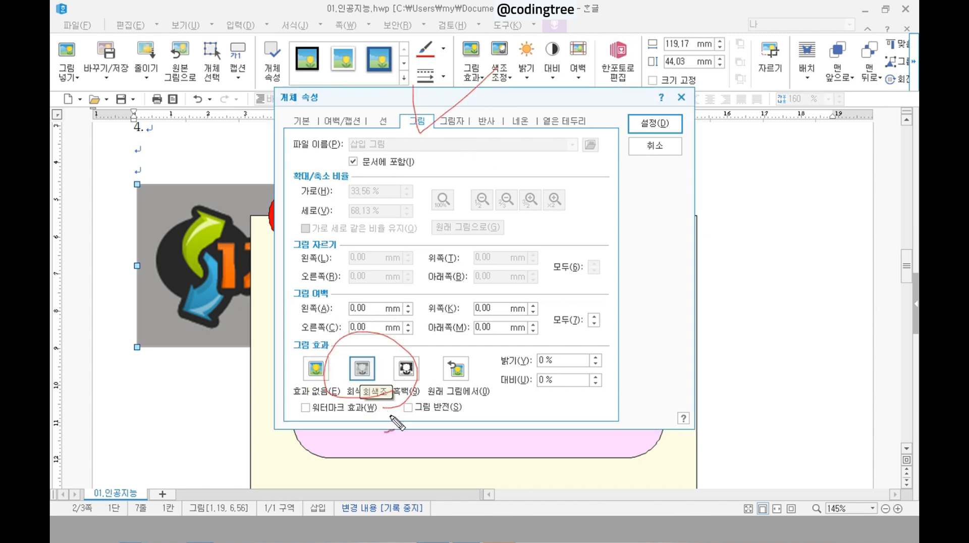
{"action": "key", "text": "Escape"}
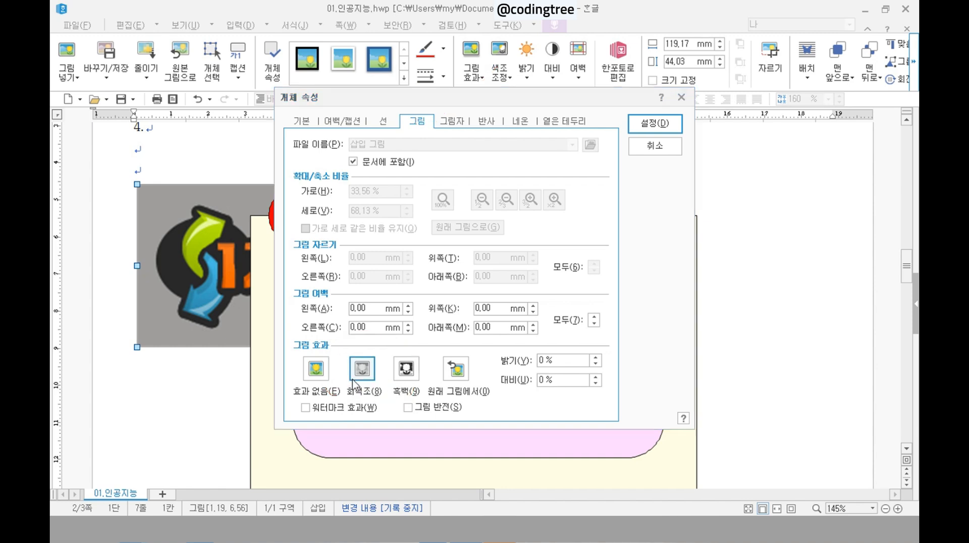
- Set the logo picture's text wrapping to 글 앞으로
{"action": "left_click", "coordinate": [303, 122]}
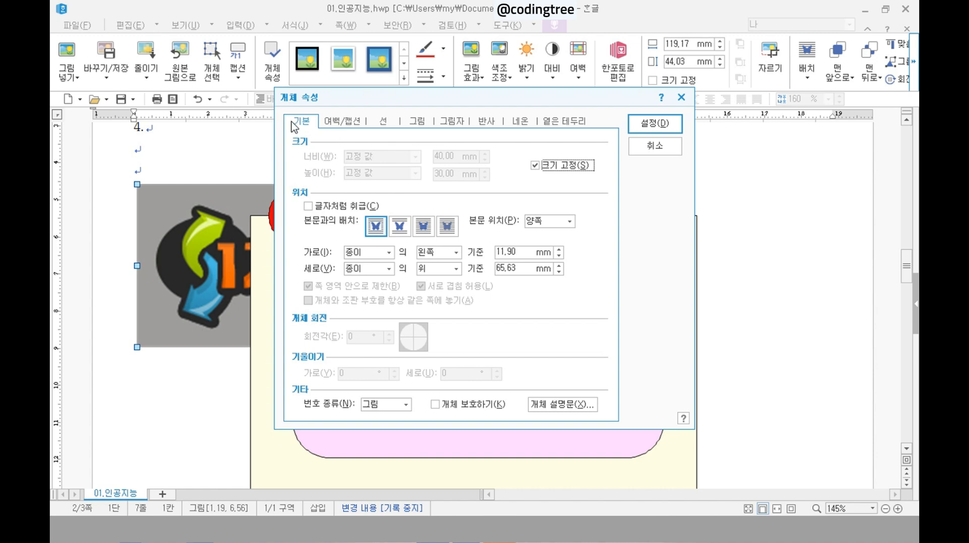
{"action": "left_click", "coordinate": [432, 234]}
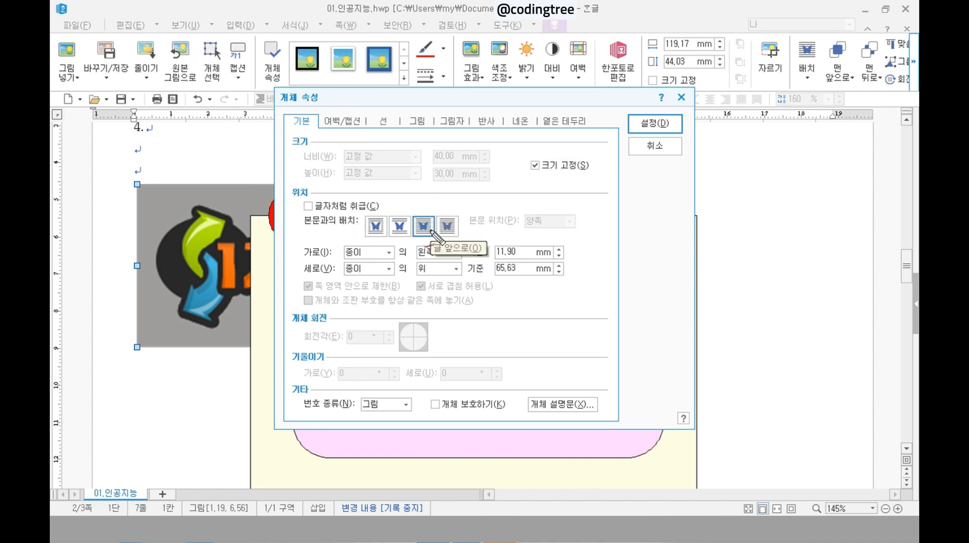
{"action": "mouse_move", "coordinate": [435, 209]}
{"action": "left_mouse_down"}
{"action": "mouse_move", "coordinate": [419, 214]}
{"action": "mouse_move", "coordinate": [442, 246]}
{"action": "mouse_move", "coordinate": [444, 225]}
{"action": "mouse_move", "coordinate": [433, 237]}
{"action": "left_mouse_up"}
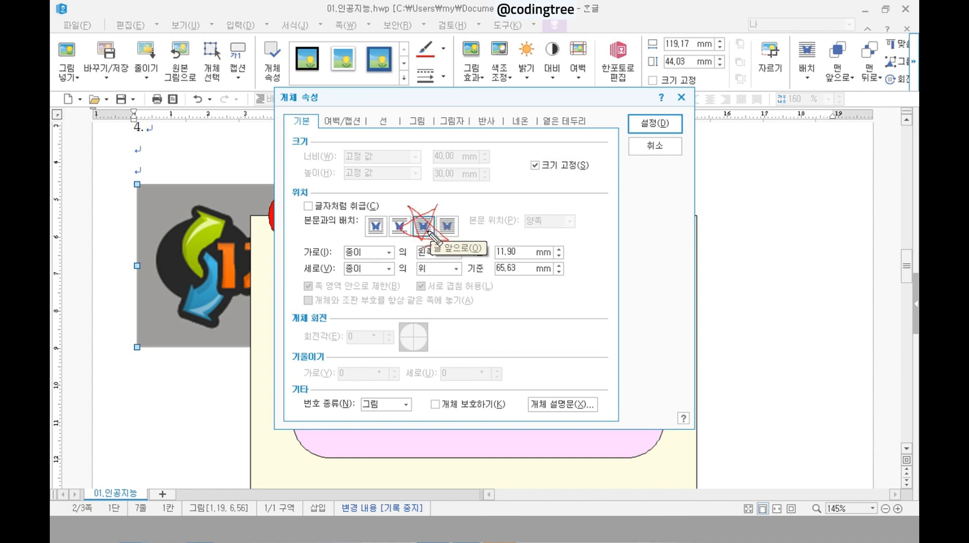
{"action": "left_click_drag", "start_coordinate": [479, 180], "coordinate": [488, 176]}
{"action": "mouse_move", "coordinate": [482, 177]}
{"action": "left_mouse_down"}
{"action": "mouse_move", "coordinate": [407, 165]}
{"action": "mouse_move", "coordinate": [460, 188]}
{"action": "left_mouse_up"}
{"action": "mouse_move", "coordinate": [590, 178]}
{"action": "left_mouse_down"}
{"action": "mouse_move", "coordinate": [568, 141]}
{"action": "mouse_move", "coordinate": [565, 179]}
{"action": "left_mouse_up"}
{"action": "left_click_drag", "start_coordinate": [563, 204], "coordinate": [556, 209]}
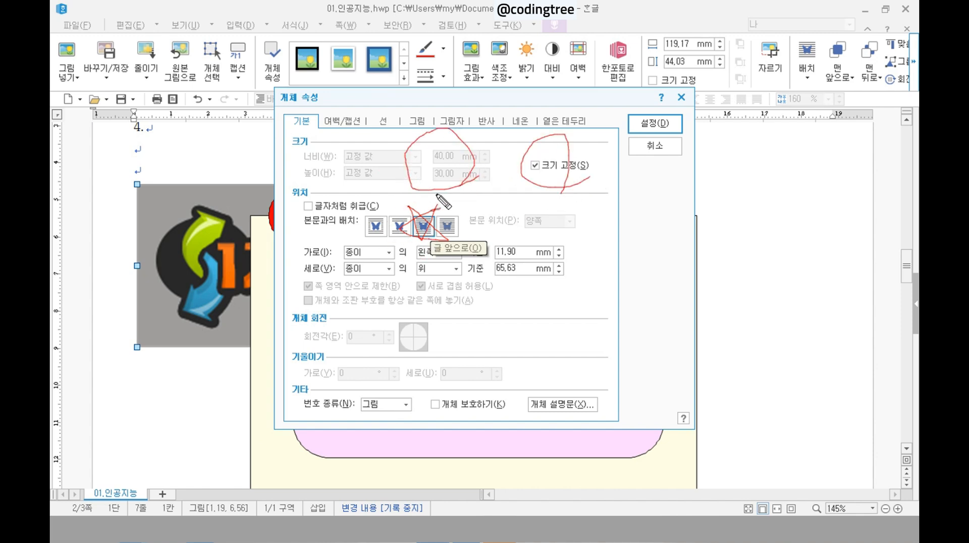
- Review the logo's picture effect setting, then check its required size and effect in the reference PDF
{"action": "left_click", "coordinate": [417, 122]}
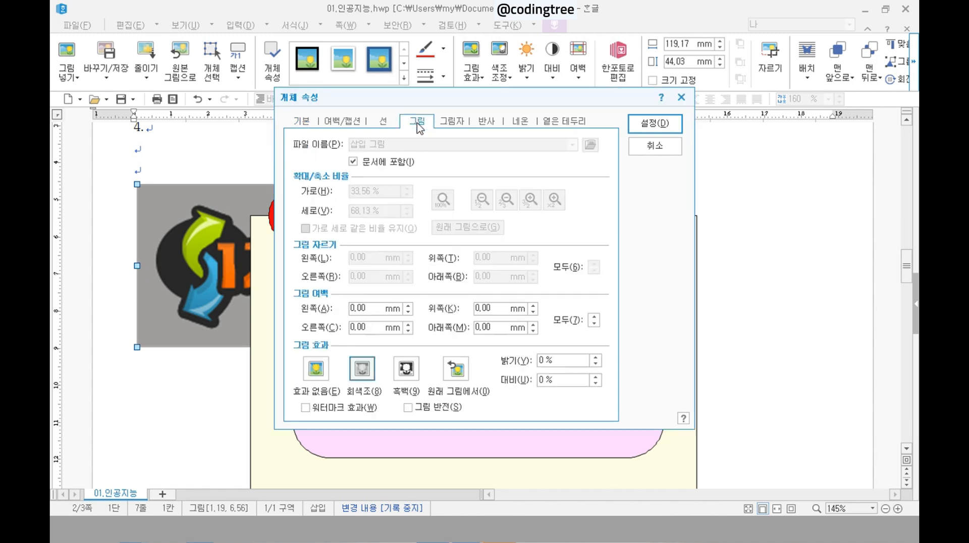
{"action": "left_click_drag", "start_coordinate": [406, 380], "coordinate": [392, 349]}
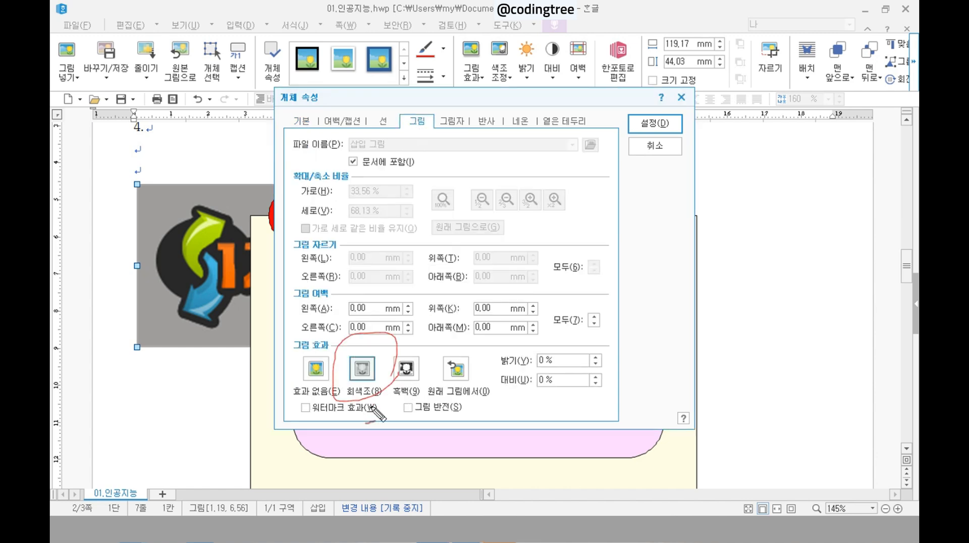
{"action": "key", "text": "alt+Tab"}
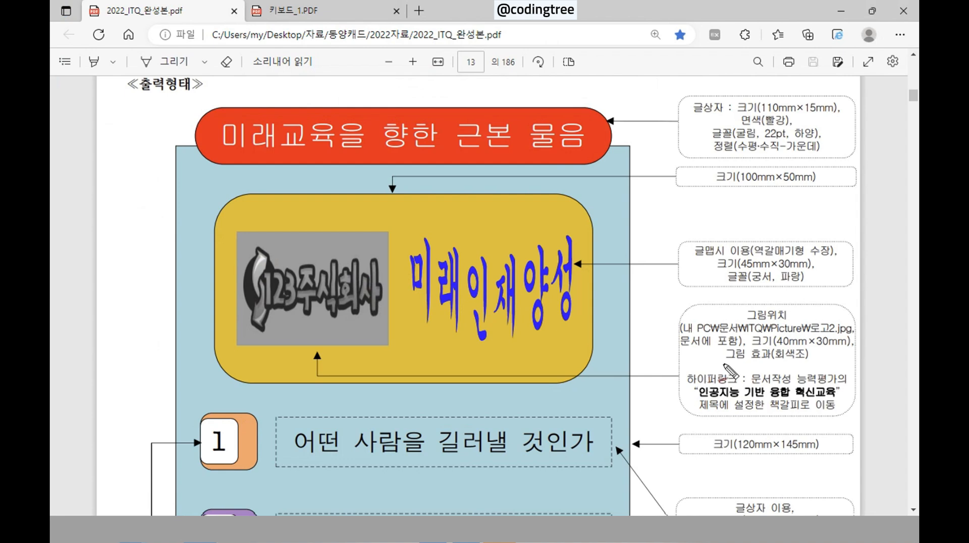
{"action": "mouse_move", "coordinate": [765, 350]}
{"action": "left_mouse_down"}
{"action": "mouse_move", "coordinate": [756, 347]}
{"action": "mouse_move", "coordinate": [860, 348]}
{"action": "left_mouse_up"}
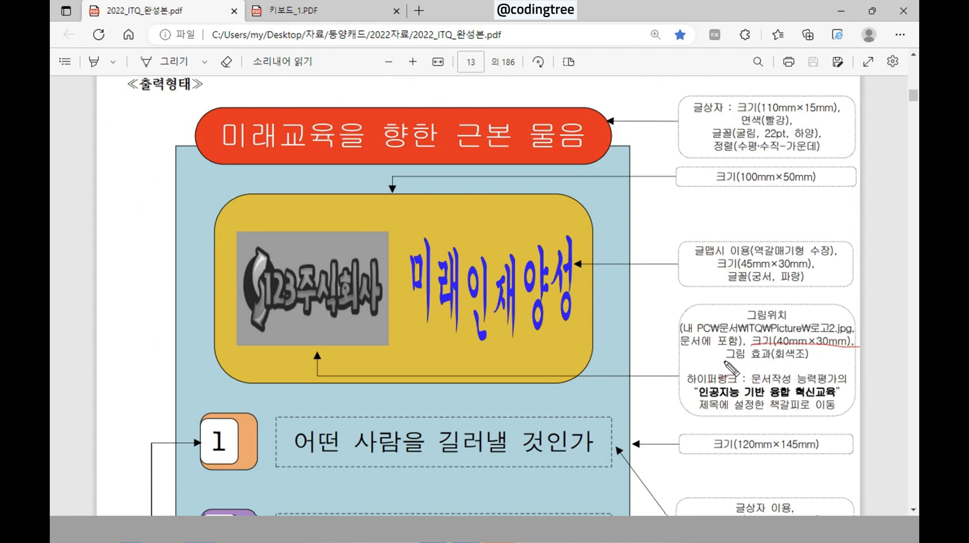
{"action": "left_click_drag", "start_coordinate": [724, 360], "coordinate": [821, 360]}
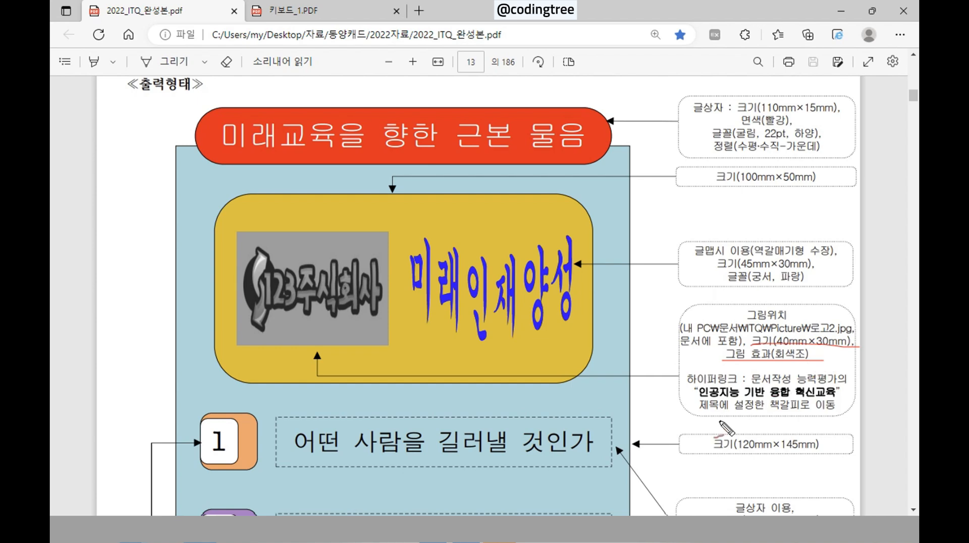
{"action": "key", "text": "Escape"}
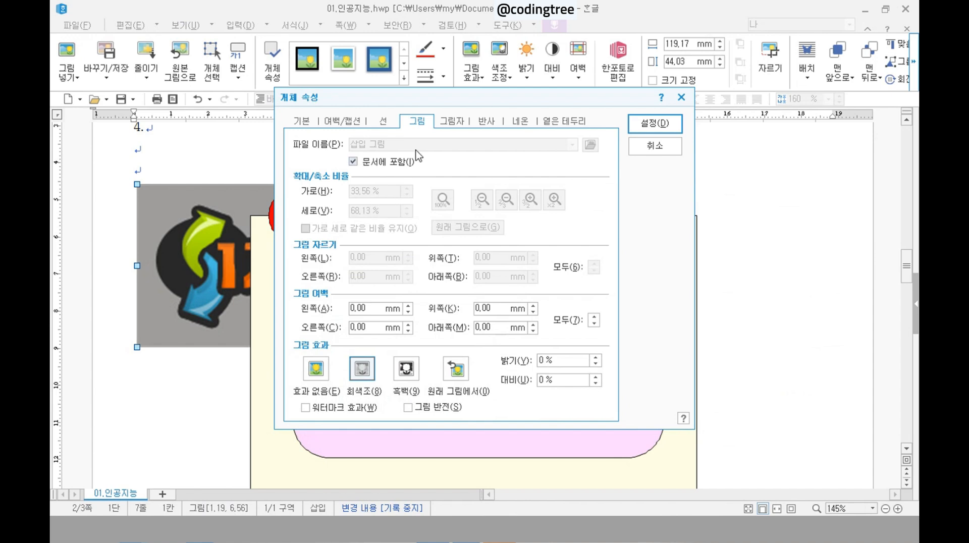
- Return to Hangul, apply the object properties and move the logo into the left half of the pink rounded rectangle
{"action": "left_click", "coordinate": [302, 123]}
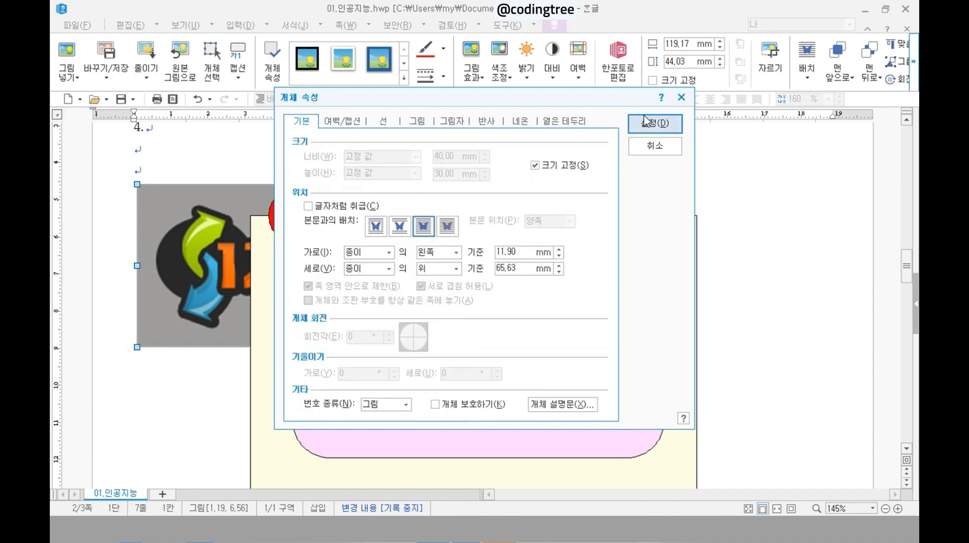
{"action": "left_click", "coordinate": [655, 123]}
{"action": "left_click_drag", "start_coordinate": [204, 245], "coordinate": [367, 378]}
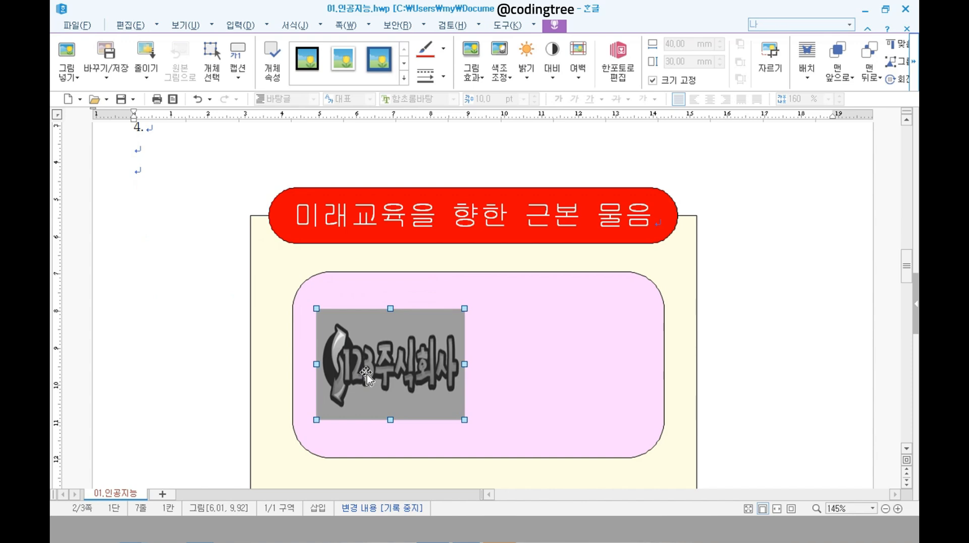
- Switch to the reference PDF and check the logo's hyperlink requirement and the bookmark specified for the title on page 14
{"action": "key", "text": "alt+Tab"}
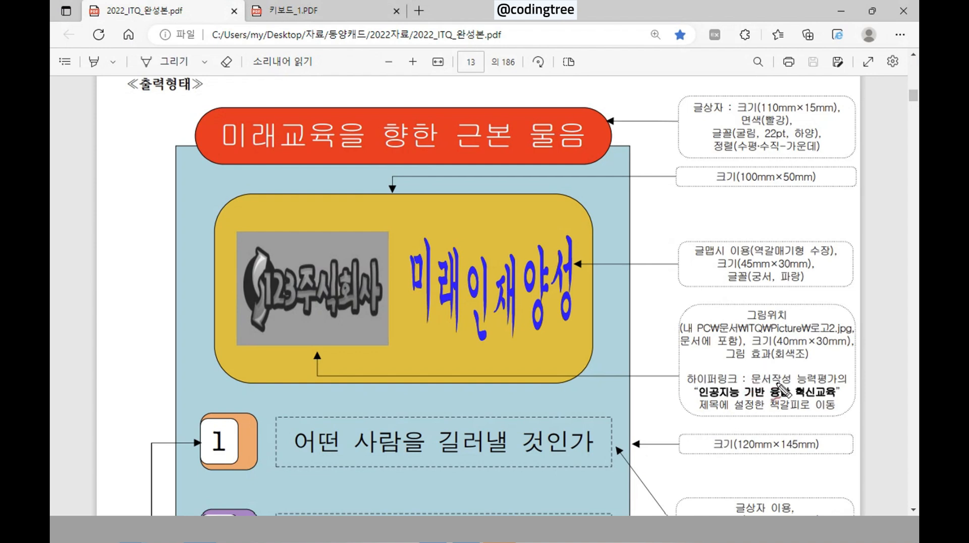
{"action": "left_click_drag", "start_coordinate": [771, 379], "coordinate": [727, 409]}
{"action": "left_click_drag", "start_coordinate": [715, 370], "coordinate": [813, 413]}
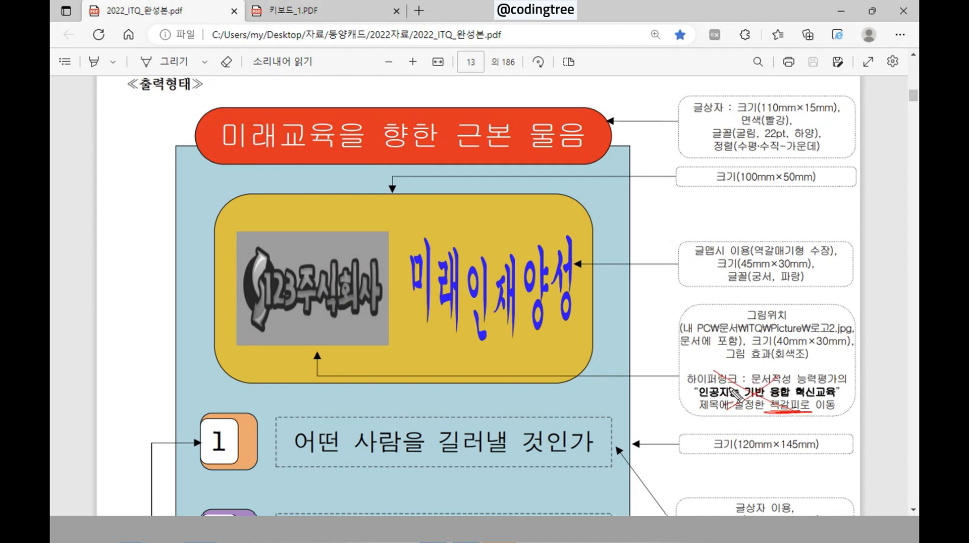
{"action": "scroll", "coordinate": [604, 383], "scroll_direction": "down", "scroll_amount": 8}
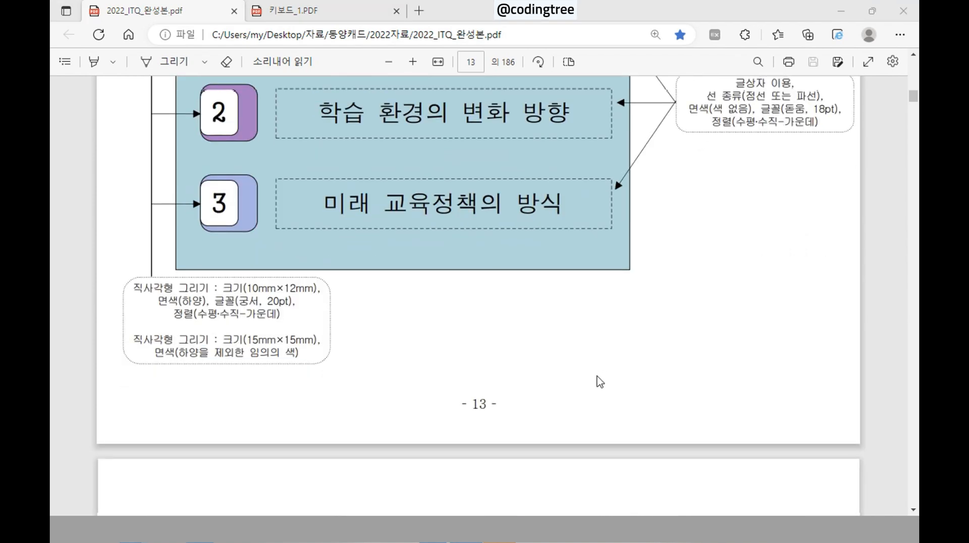
{"action": "scroll", "coordinate": [599, 382], "scroll_direction": "down", "scroll_amount": 8}
{"action": "mouse_move", "coordinate": [169, 181]}
{"action": "left_mouse_down"}
{"action": "mouse_move", "coordinate": [257, 191]}
{"action": "mouse_move", "coordinate": [154, 174]}
{"action": "mouse_move", "coordinate": [216, 183]}
{"action": "left_mouse_up"}
{"action": "scroll", "coordinate": [544, 322], "scroll_direction": "up", "scroll_amount": 5}
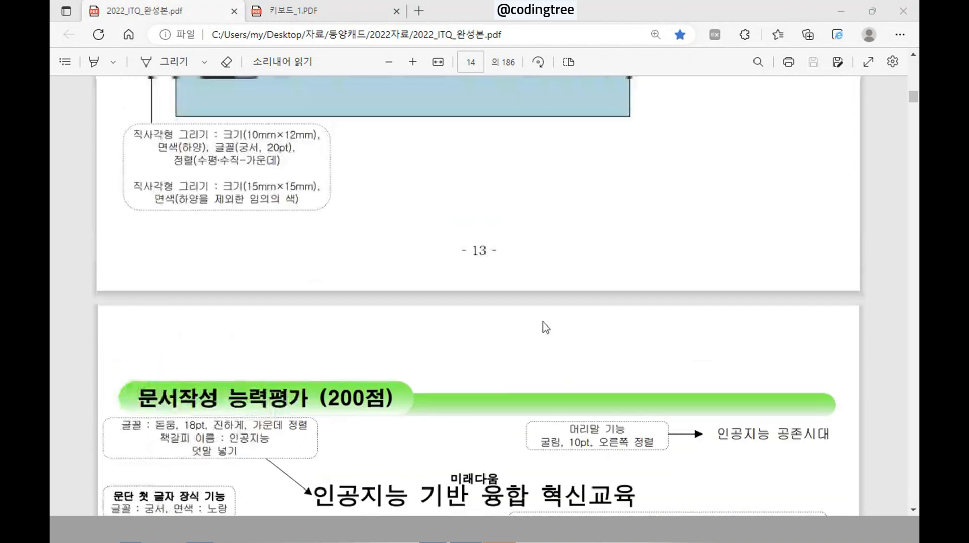
{"action": "scroll", "coordinate": [543, 323], "scroll_direction": "up", "scroll_amount": 8}
{"action": "mouse_move", "coordinate": [717, 256]}
{"action": "left_mouse_down"}
{"action": "mouse_move", "coordinate": [674, 247]}
{"action": "mouse_move", "coordinate": [709, 261]}
{"action": "left_mouse_up"}
{"action": "left_click_drag", "start_coordinate": [639, 287], "coordinate": [649, 286]}
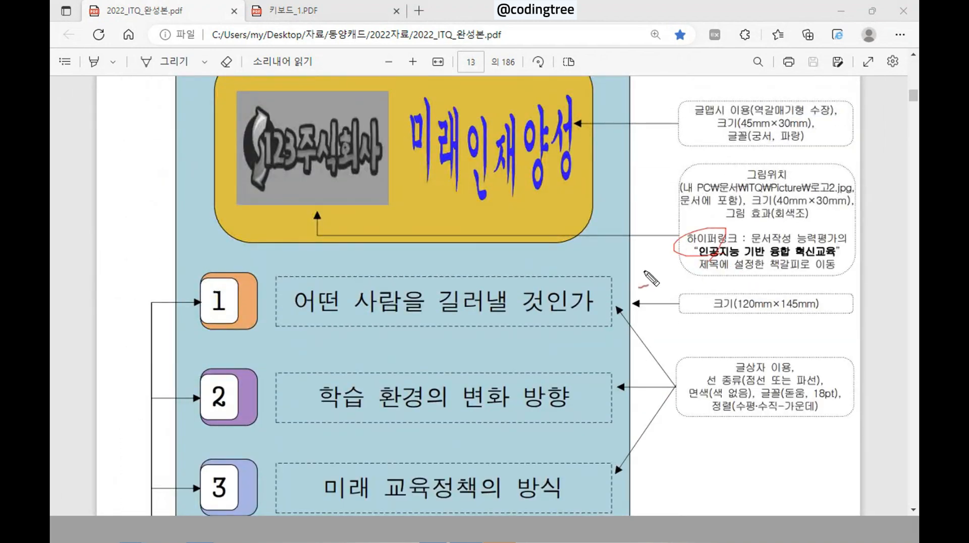
- Check the 글맵시 requirements for the 미래인재양성 text beside the logo in the reference PDF
{"action": "scroll", "coordinate": [665, 309], "scroll_direction": "up", "scroll_amount": 3}
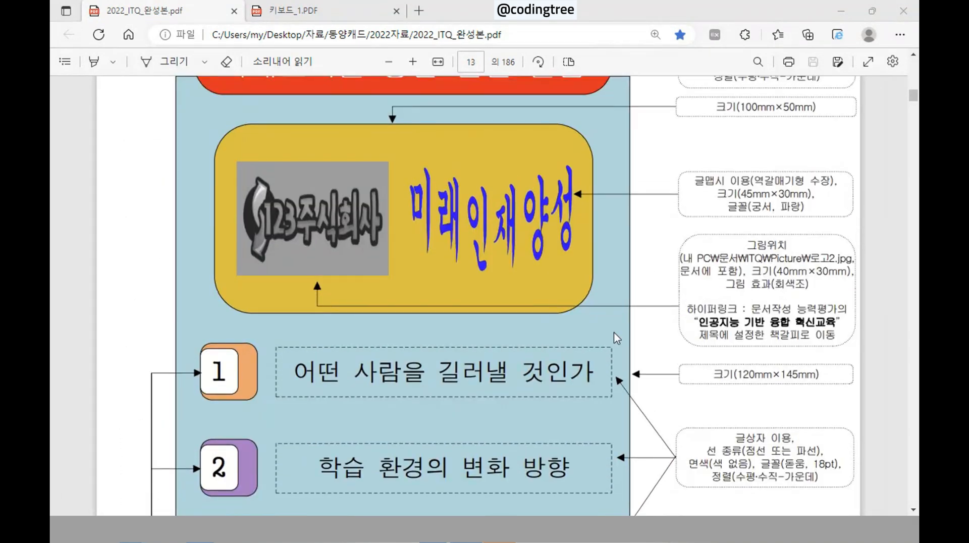
{"action": "mouse_move", "coordinate": [594, 251]}
{"action": "left_mouse_down"}
{"action": "mouse_move", "coordinate": [606, 222]}
{"action": "mouse_move", "coordinate": [571, 271]}
{"action": "left_mouse_up"}
{"action": "mouse_move", "coordinate": [719, 207]}
{"action": "left_mouse_down"}
{"action": "mouse_move", "coordinate": [730, 198]}
{"action": "mouse_move", "coordinate": [702, 220]}
{"action": "left_mouse_up"}
{"action": "left_click_drag", "start_coordinate": [649, 249], "coordinate": [659, 241]}
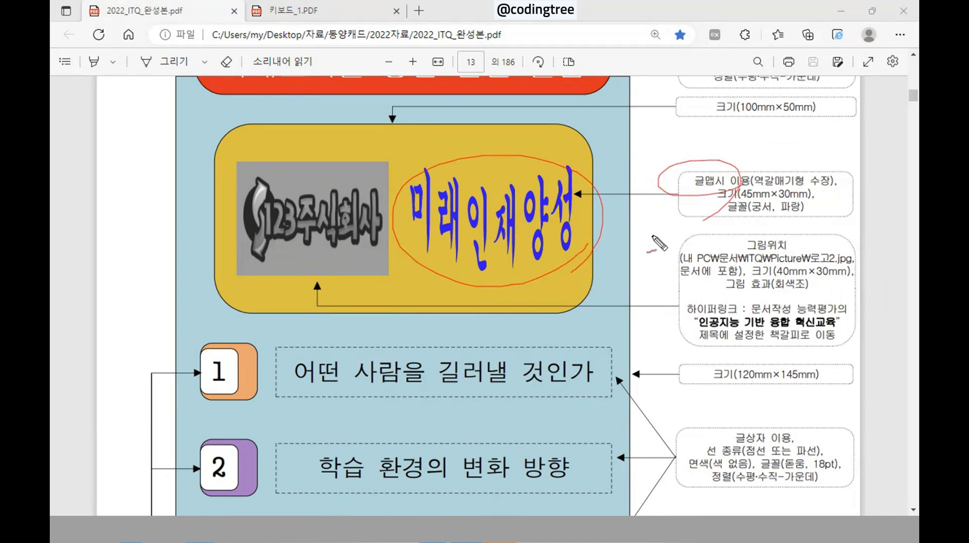
{"action": "key", "text": "Escape"}
- Return to Hangul and start a new 글맵시 with the text 미래인재양성
{"action": "key", "text": "alt+Tab"}
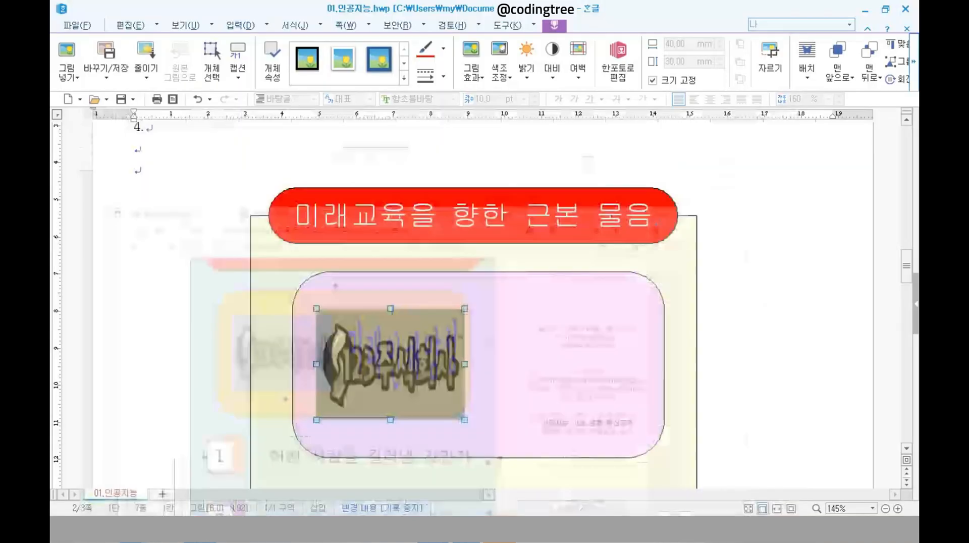
{"action": "left_click", "coordinate": [144, 199]}
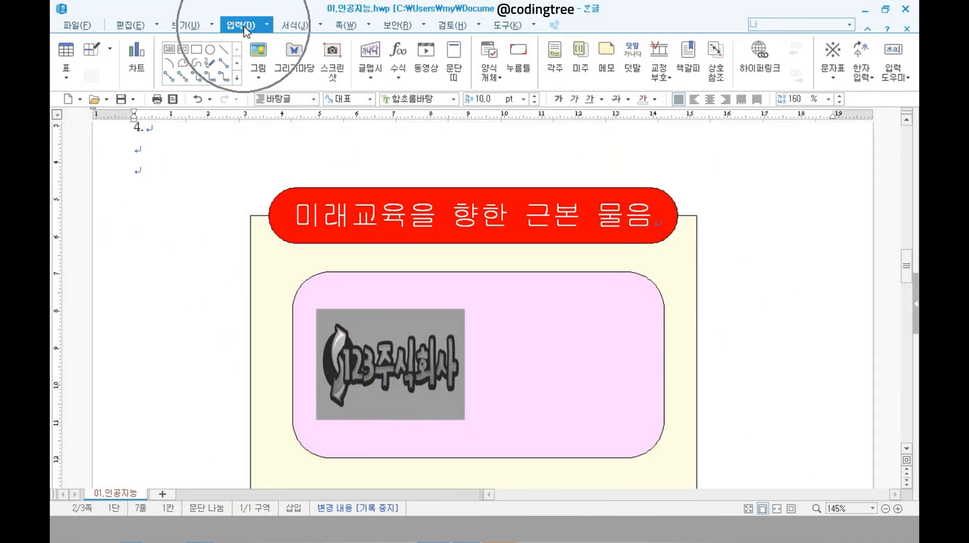
{"action": "left_click", "coordinate": [367, 57]}
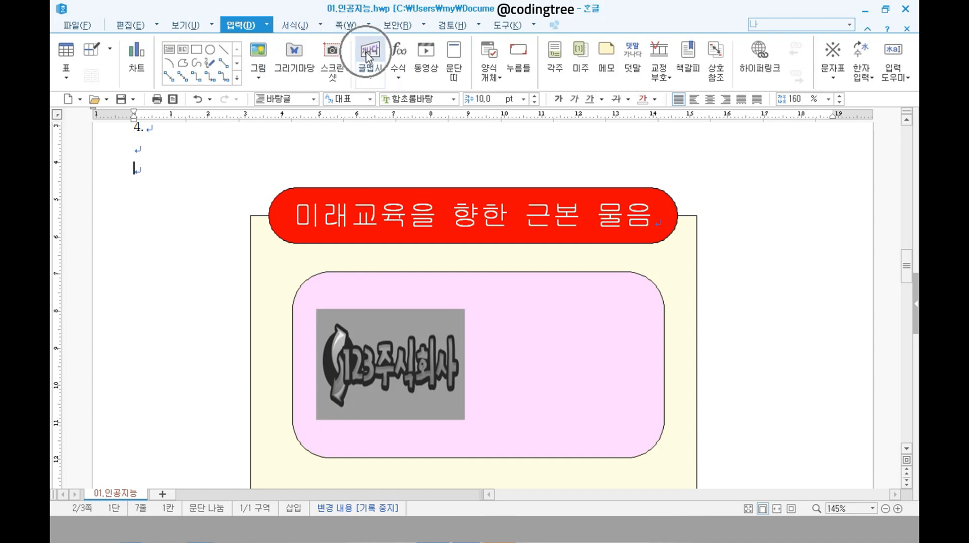
{"action": "key", "text": "ctrl"}
{"action": "key", "text": "ctrl"}
{"action": "key", "text": "ctrl"}
{"action": "key", "text": "ctrl"}
{"action": "key", "text": "ctrl"}
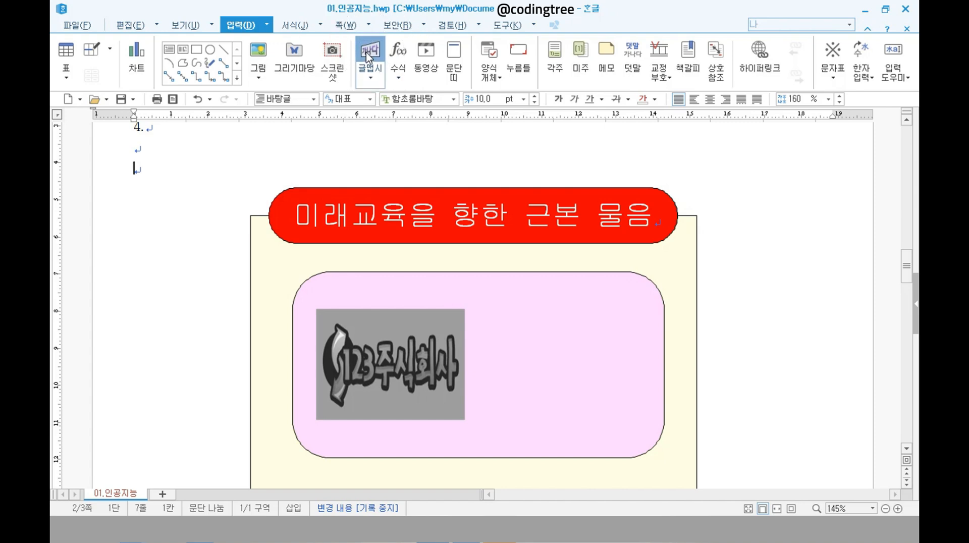
{"action": "left_click", "coordinate": [367, 57]}
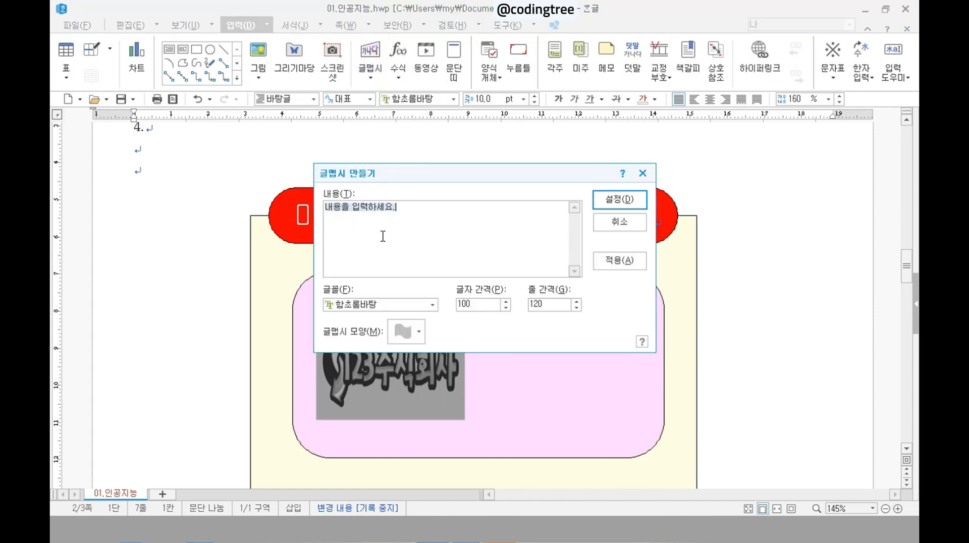
{"action": "type", "text": "ㅁ"}
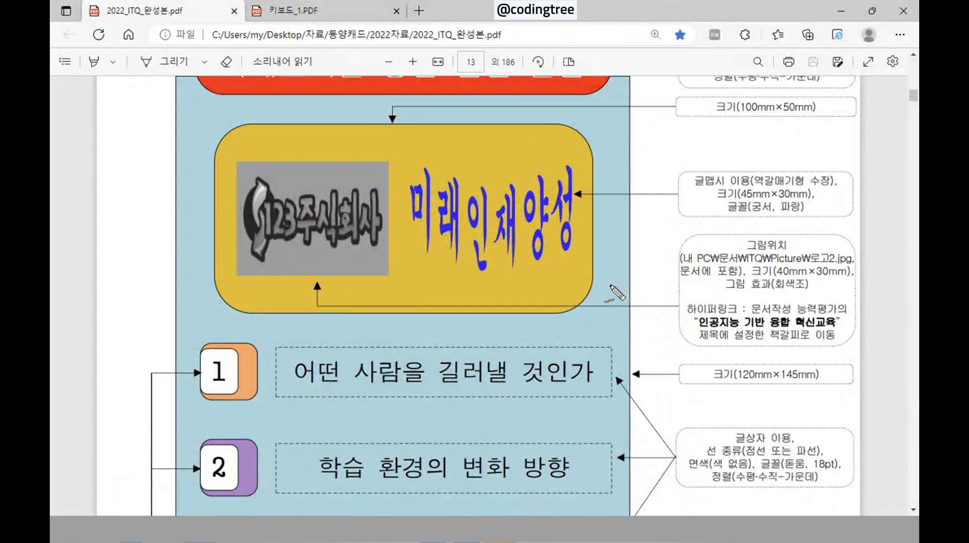
- Check the required shape, size, font and colour of the 글맵시 in the reference PDF
{"action": "left_click_drag", "start_coordinate": [687, 185], "coordinate": [849, 176]}
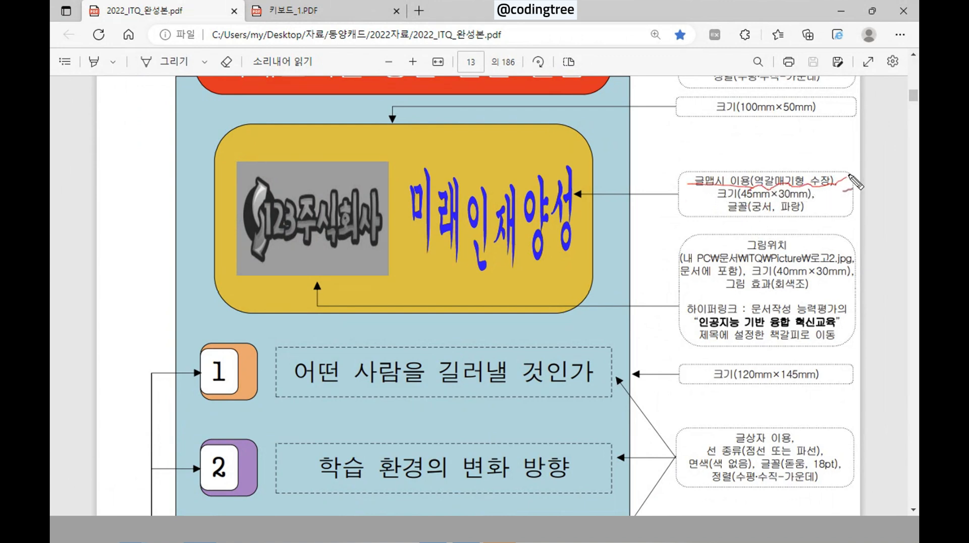
{"action": "left_click_drag", "start_coordinate": [736, 200], "coordinate": [820, 200]}
{"action": "left_click_drag", "start_coordinate": [747, 216], "coordinate": [801, 215]}
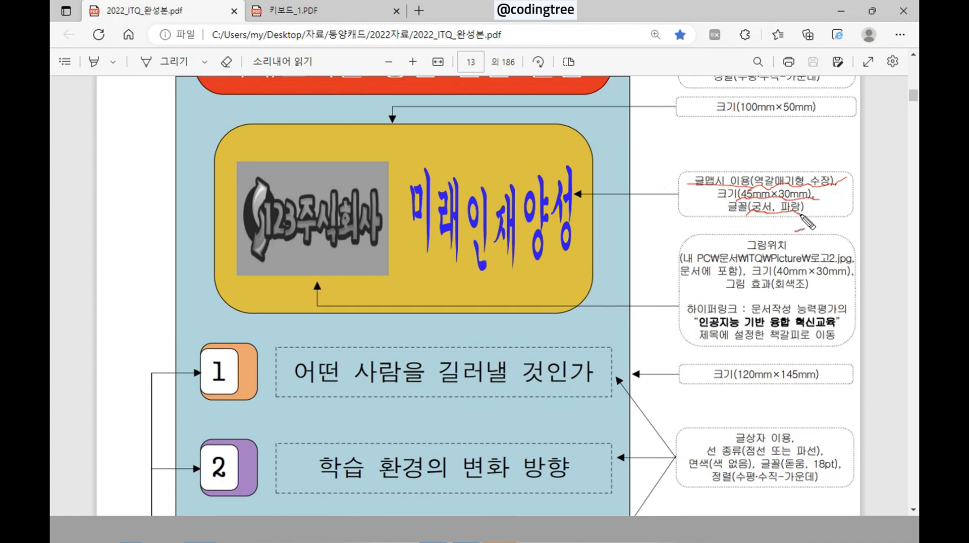
{"action": "key", "text": "Escape"}
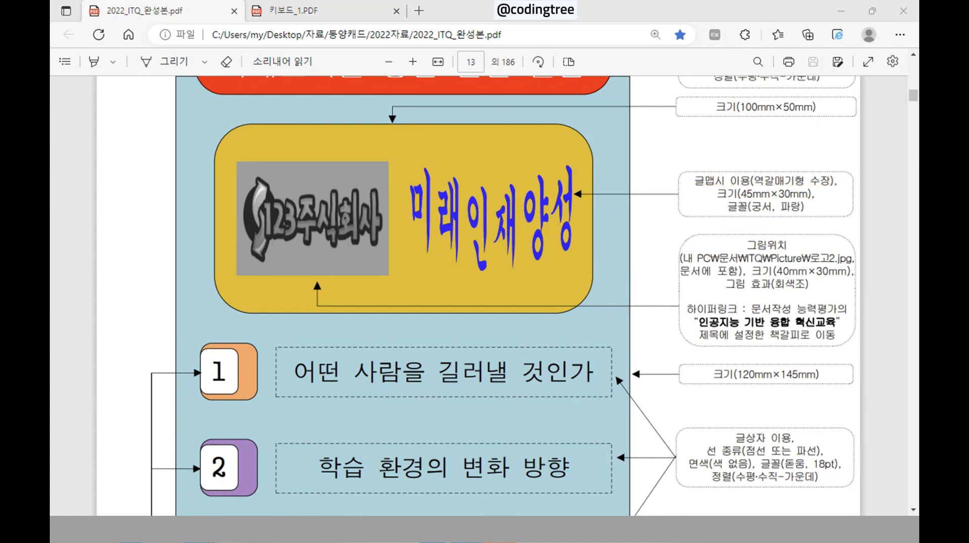
- Return to Hangul and set the font of the 미래인재양성 글맵시 to 궁서
{"action": "key", "text": "alt+Tab"}
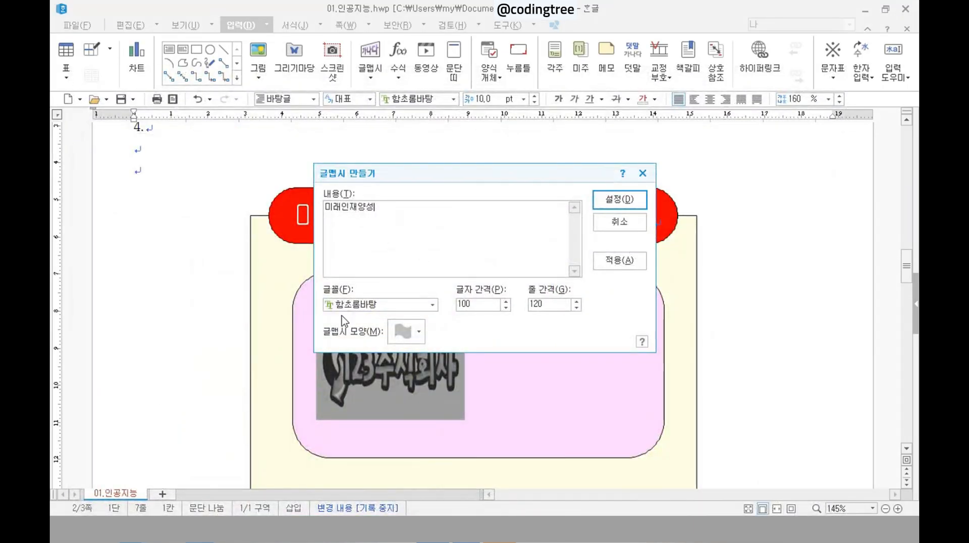
{"action": "left_click", "coordinate": [355, 307]}
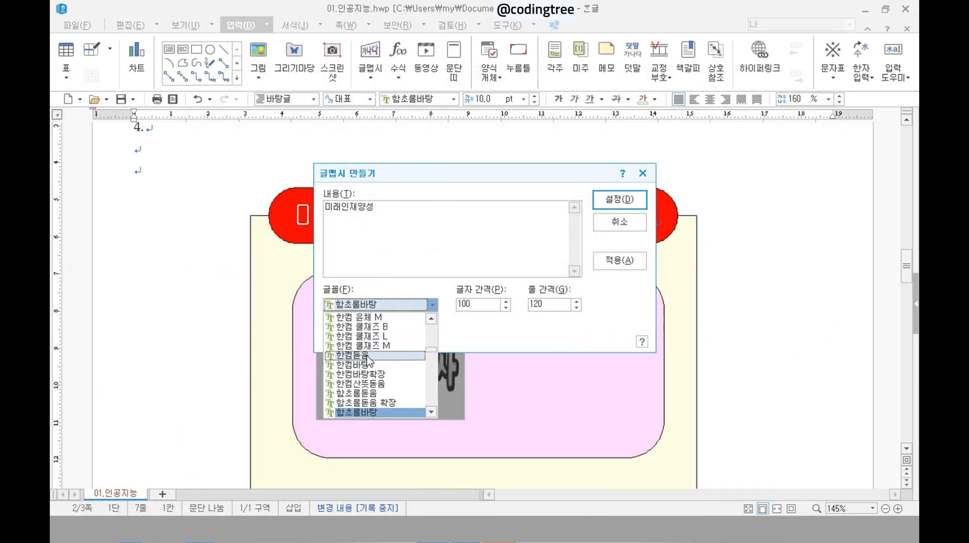
{"action": "scroll", "coordinate": [368, 361], "scroll_direction": "up", "scroll_amount": 15}
{"action": "left_click_drag", "start_coordinate": [428, 333], "coordinate": [430, 324]}
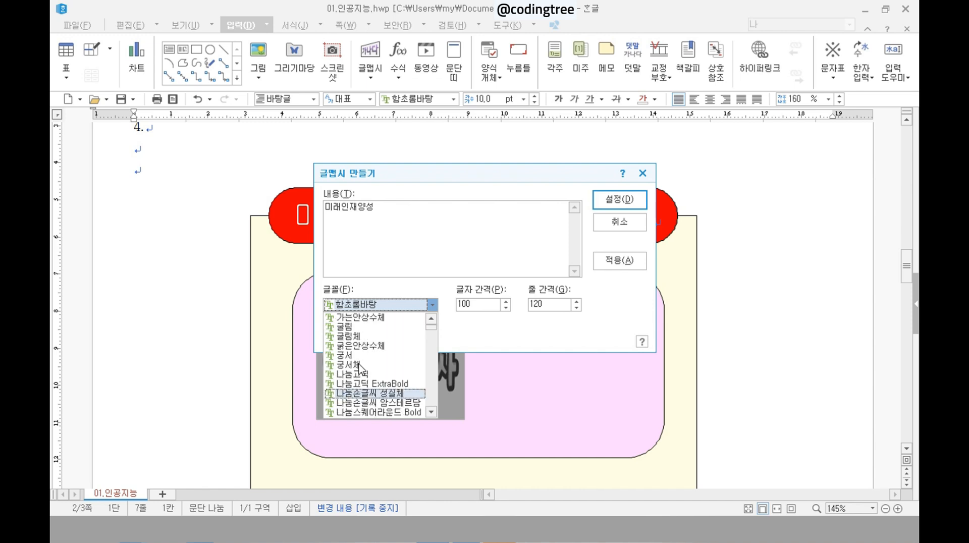
{"action": "left_click", "coordinate": [353, 356]}
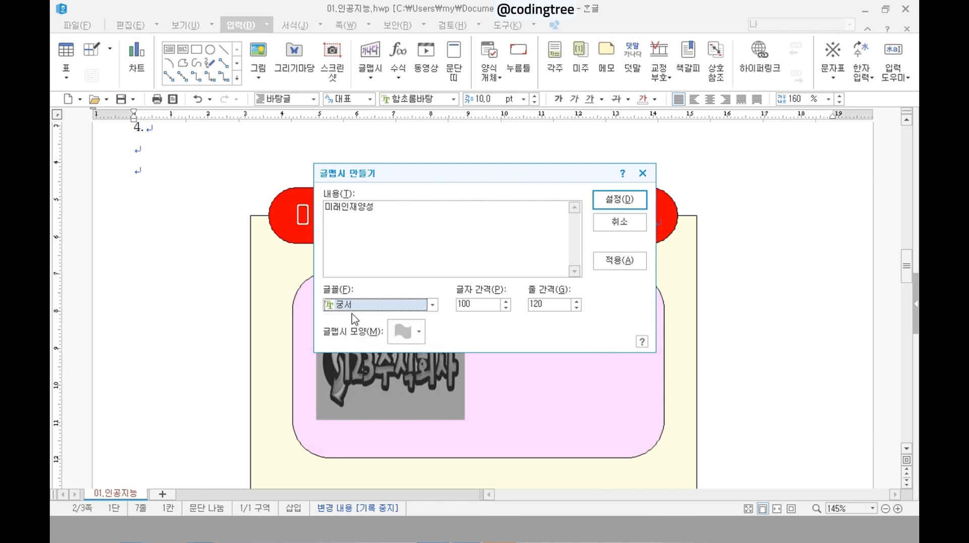
- Compare the 역갈매기형 수장 shape requirement with the outline of the sample 미래인재양성 text in the reference PDF
{"action": "left_click", "coordinate": [414, 341]}
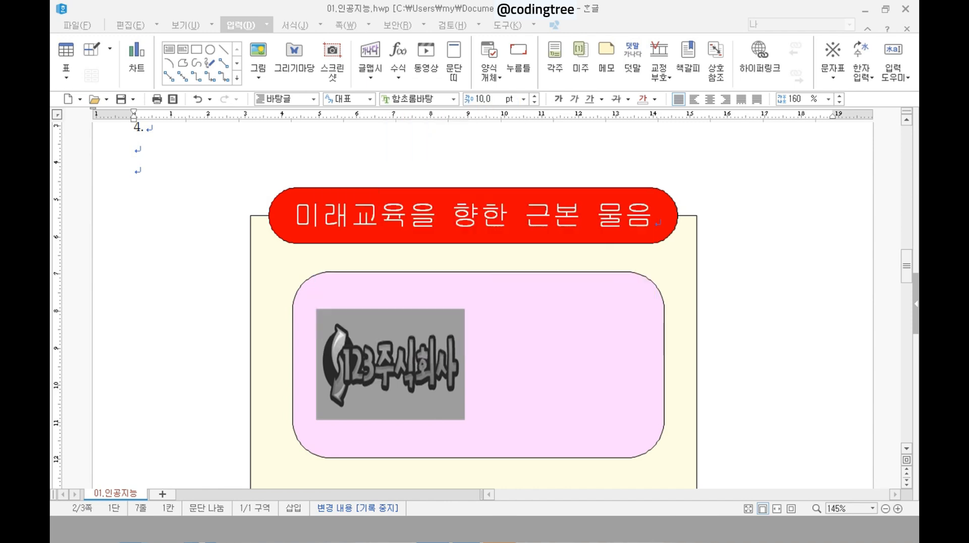
{"action": "key", "text": "alt+Tab"}
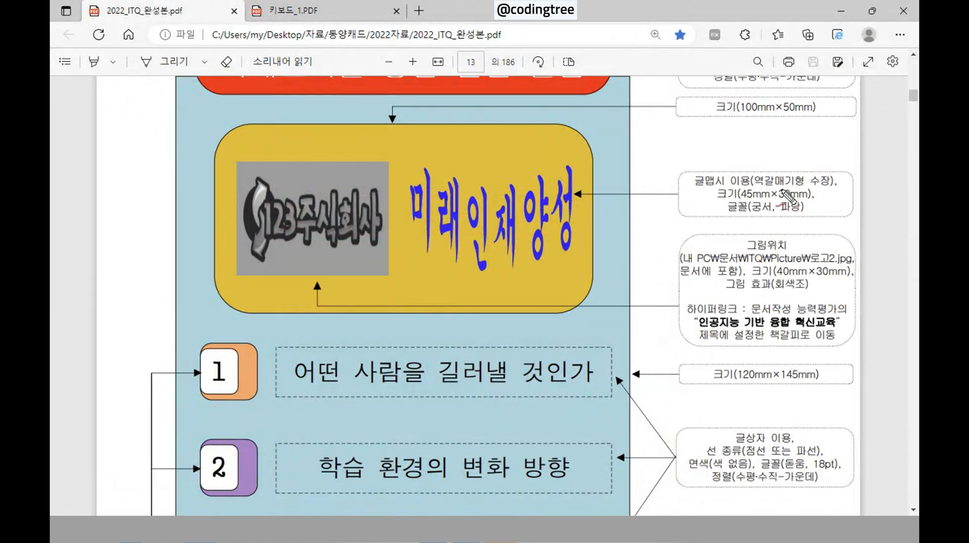
{"action": "mouse_move", "coordinate": [757, 187]}
{"action": "left_mouse_down"}
{"action": "mouse_move", "coordinate": [813, 190]}
{"action": "mouse_move", "coordinate": [831, 167]}
{"action": "mouse_move", "coordinate": [761, 191]}
{"action": "left_mouse_up"}
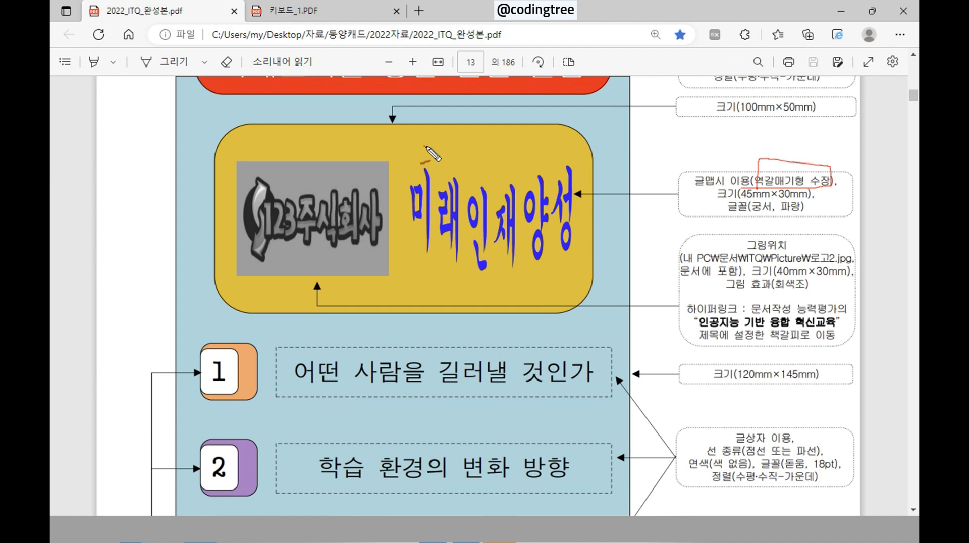
{"action": "mouse_move", "coordinate": [426, 147]}
{"action": "left_mouse_down"}
{"action": "mouse_move", "coordinate": [488, 192]}
{"action": "mouse_move", "coordinate": [562, 161]}
{"action": "mouse_move", "coordinate": [582, 205]}
{"action": "mouse_move", "coordinate": [578, 250]}
{"action": "mouse_move", "coordinate": [482, 275]}
{"action": "mouse_move", "coordinate": [411, 237]}
{"action": "mouse_move", "coordinate": [420, 146]}
{"action": "left_mouse_up"}
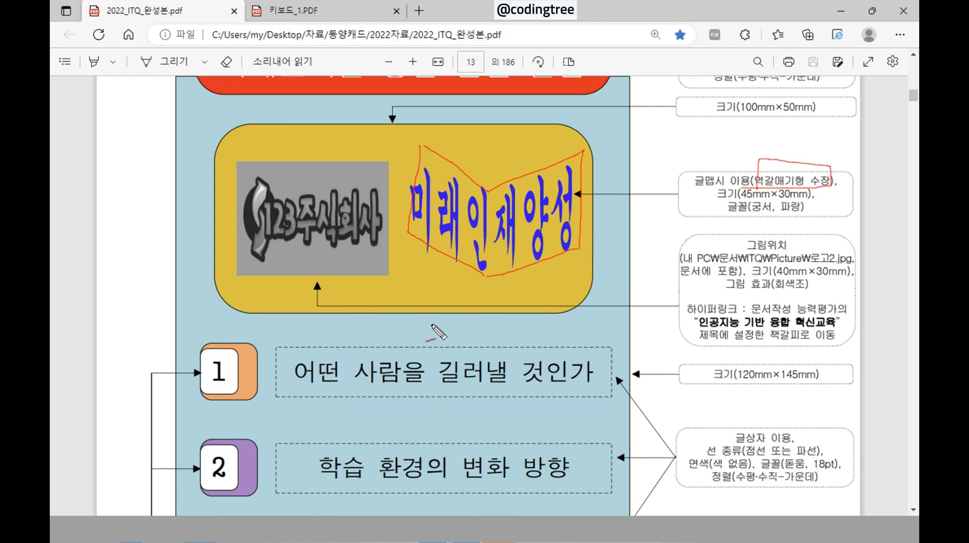
{"action": "key", "text": "Escape"}
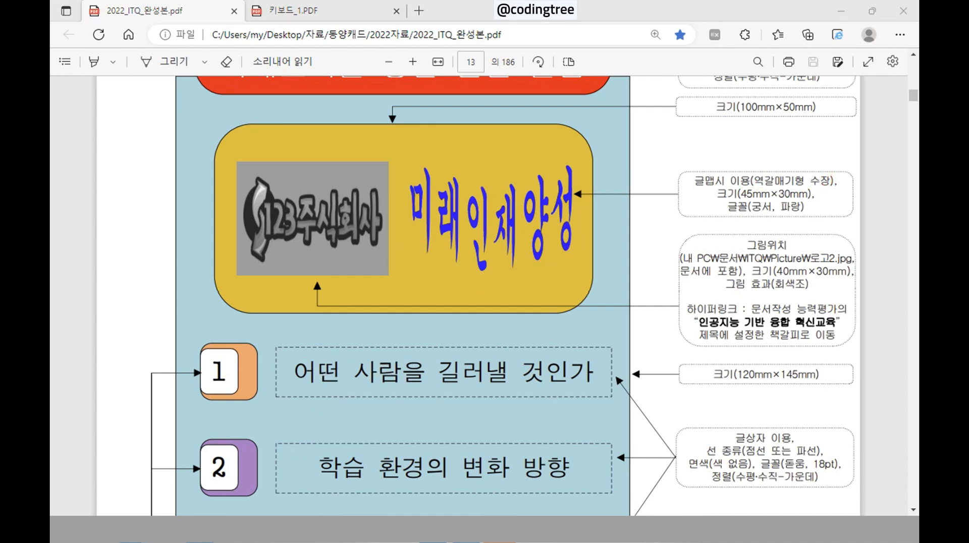
- Return to Hangul, give the 글맵시 the 역갈매기형 수장 shape and insert it into the document
{"action": "key", "text": "alt+Tab"}
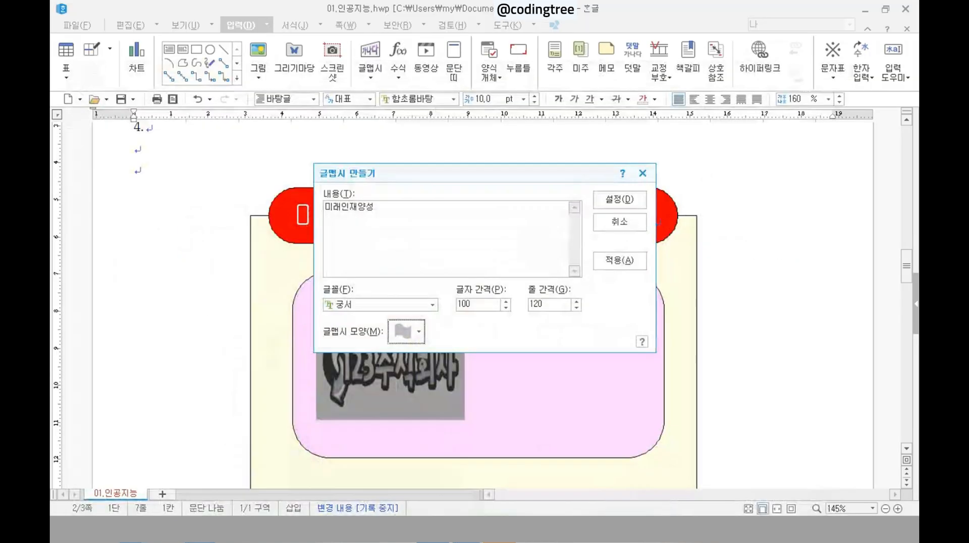
{"action": "left_click", "coordinate": [417, 332]}
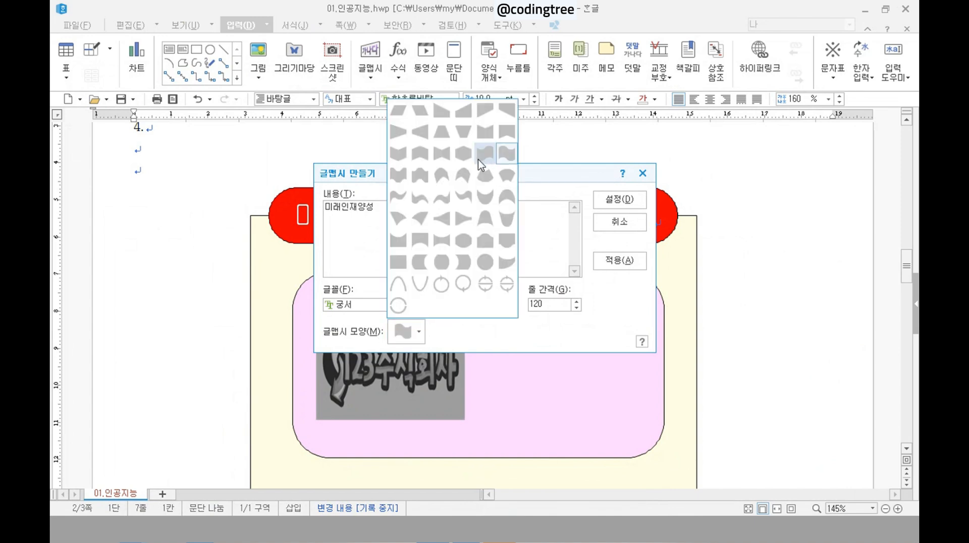
{"action": "left_click", "coordinate": [400, 158]}
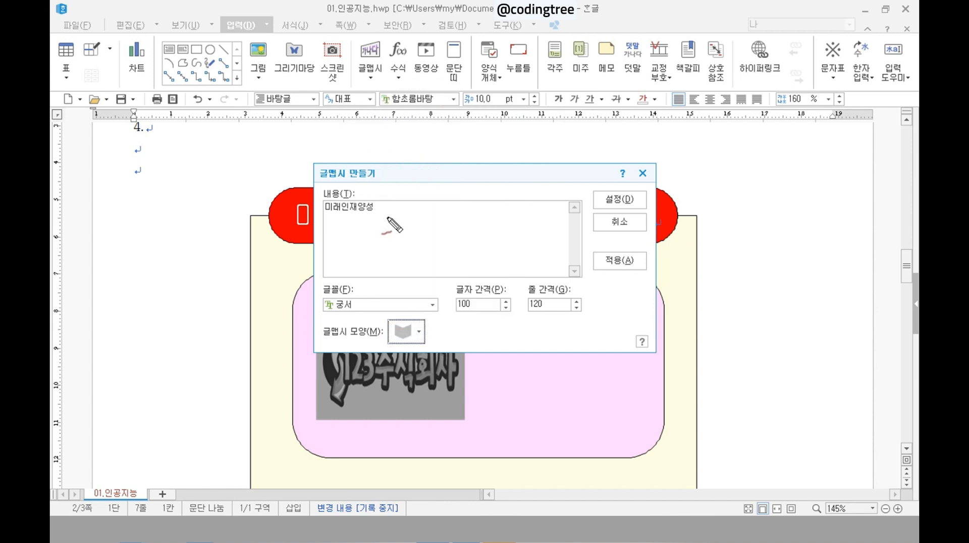
{"action": "mouse_move", "coordinate": [388, 221]}
{"action": "left_mouse_down"}
{"action": "mouse_move", "coordinate": [400, 230]}
{"action": "mouse_move", "coordinate": [378, 261]}
{"action": "left_mouse_up"}
{"action": "left_click_drag", "start_coordinate": [368, 290], "coordinate": [363, 315]}
{"action": "mouse_move", "coordinate": [435, 348]}
{"action": "left_mouse_down"}
{"action": "mouse_move", "coordinate": [383, 339]}
{"action": "mouse_move", "coordinate": [429, 373]}
{"action": "left_mouse_up"}
{"action": "left_click_drag", "start_coordinate": [567, 278], "coordinate": [479, 328]}
{"action": "left_click_drag", "start_coordinate": [478, 275], "coordinate": [609, 350]}
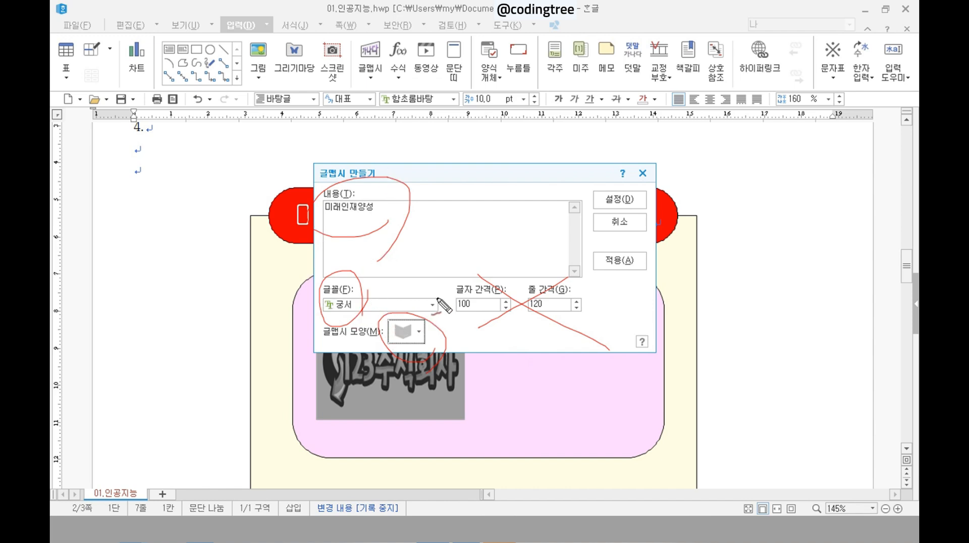
{"action": "mouse_move", "coordinate": [598, 172]}
{"action": "left_mouse_down"}
{"action": "mouse_move", "coordinate": [606, 187]}
{"action": "mouse_move", "coordinate": [656, 165]}
{"action": "left_mouse_up"}
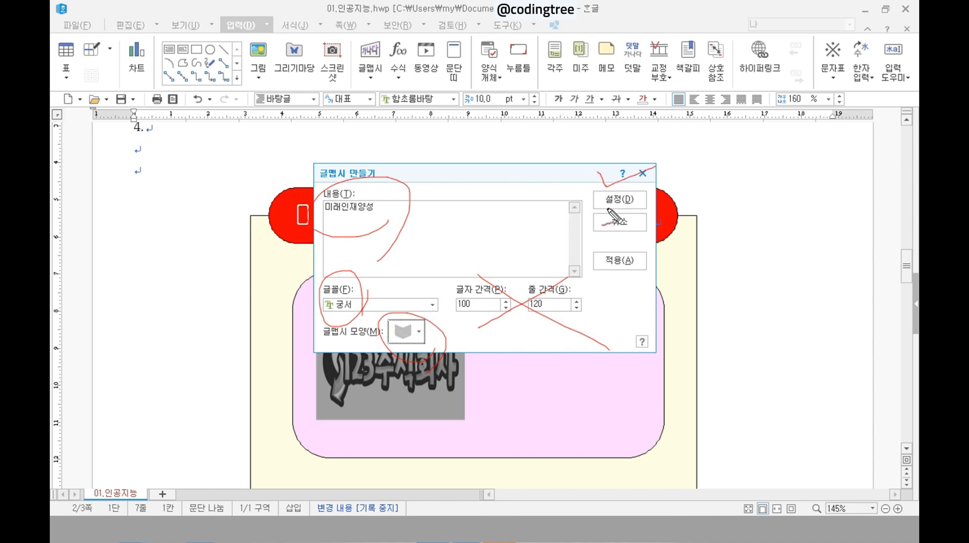
{"action": "left_click", "coordinate": [620, 199]}
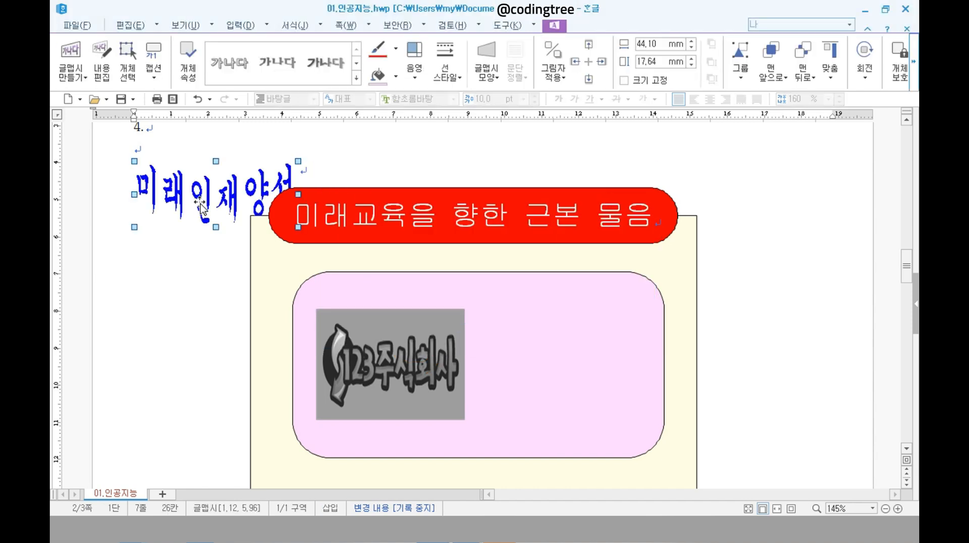
- Set the 미래인재양성 글맵시 to 45 mm wide and 30 mm high, with its size locked
{"action": "mouse_move", "coordinate": [197, 202]}
{"action": "left_mouse_down"}
{"action": "mouse_move", "coordinate": [358, 317]}
{"action": "mouse_move", "coordinate": [156, 249]}
{"action": "mouse_move", "coordinate": [218, 283]}
{"action": "mouse_move", "coordinate": [166, 217]}
{"action": "mouse_move", "coordinate": [182, 199]}
{"action": "left_mouse_up"}
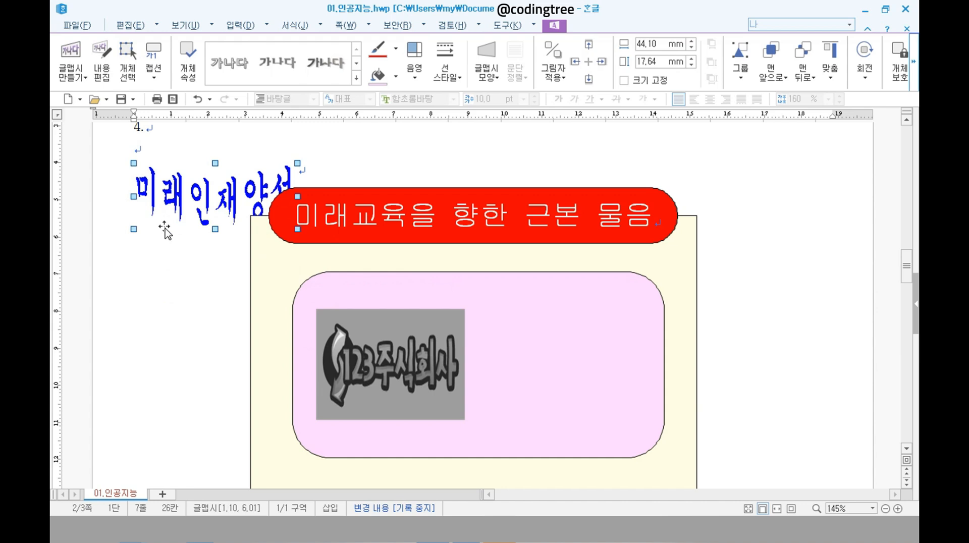
{"action": "double_click", "coordinate": [182, 196]}
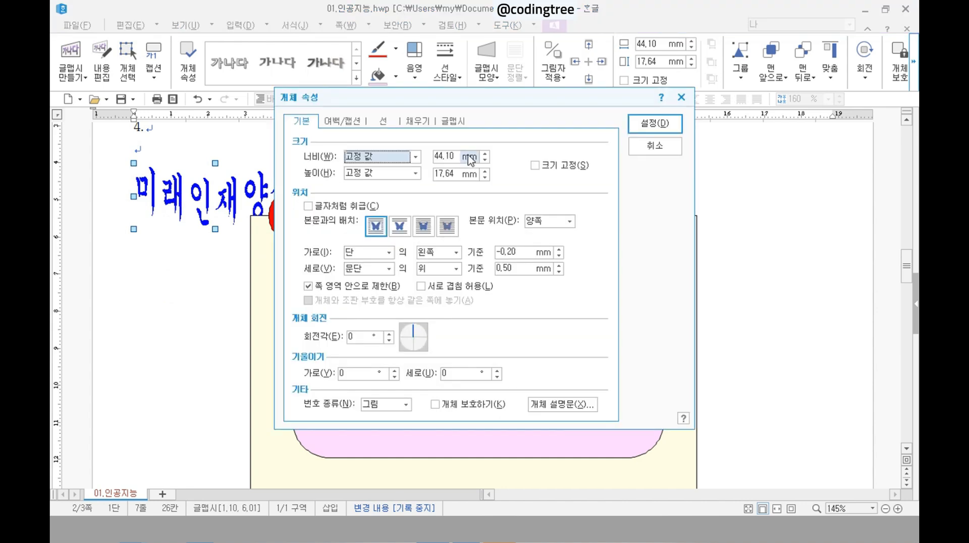
{"action": "key", "text": "Tab"}
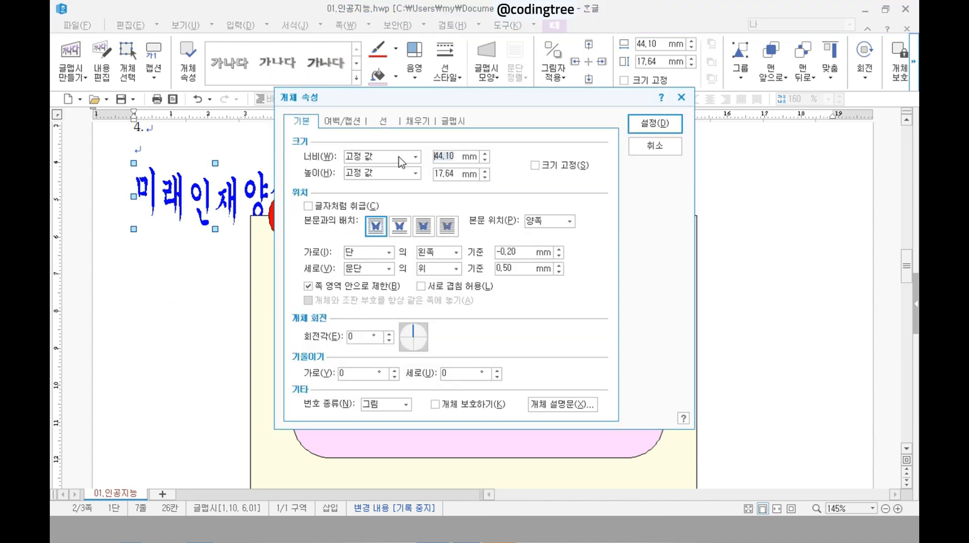
{"action": "type", "text": "45"}
{"action": "key", "text": "Tab"}
{"action": "key", "text": "Tab"}
{"action": "left_click", "coordinate": [579, 166]}
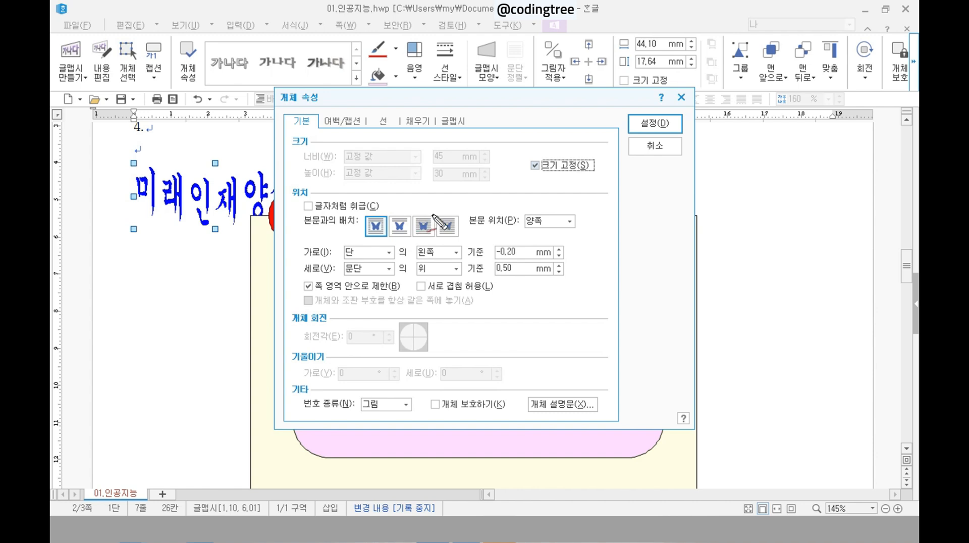
- Place the 글맵시 in front of the text and move it beside the logo in the pink rounded rectangle
{"action": "mouse_move", "coordinate": [435, 213]}
{"action": "left_mouse_down"}
{"action": "mouse_move", "coordinate": [402, 230]}
{"action": "mouse_move", "coordinate": [424, 248]}
{"action": "mouse_move", "coordinate": [436, 212]}
{"action": "left_mouse_up"}
{"action": "mouse_move", "coordinate": [486, 178]}
{"action": "left_mouse_down"}
{"action": "mouse_move", "coordinate": [447, 146]}
{"action": "mouse_move", "coordinate": [487, 176]}
{"action": "left_mouse_up"}
{"action": "mouse_move", "coordinate": [613, 176]}
{"action": "left_mouse_down"}
{"action": "mouse_move", "coordinate": [539, 153]}
{"action": "mouse_move", "coordinate": [564, 212]}
{"action": "left_mouse_up"}
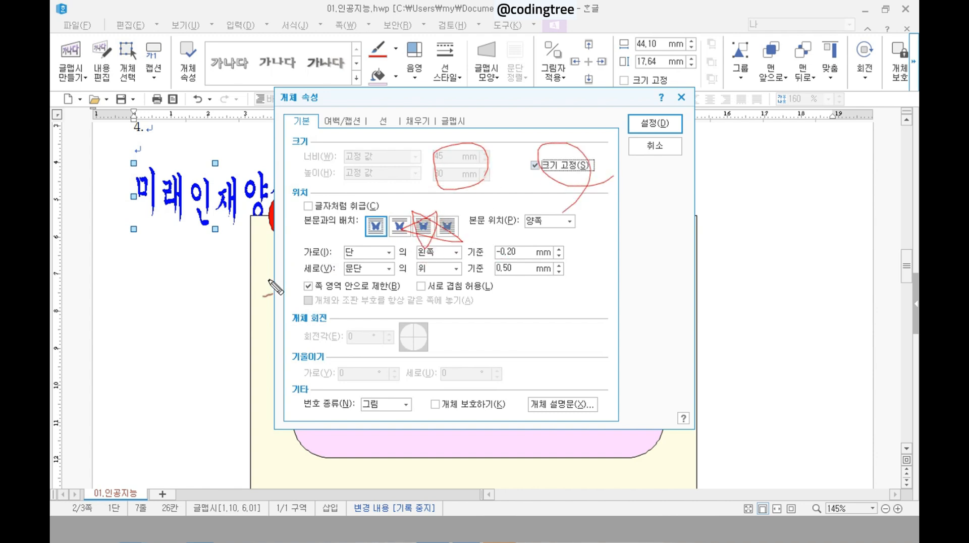
{"action": "key", "text": "Escape"}
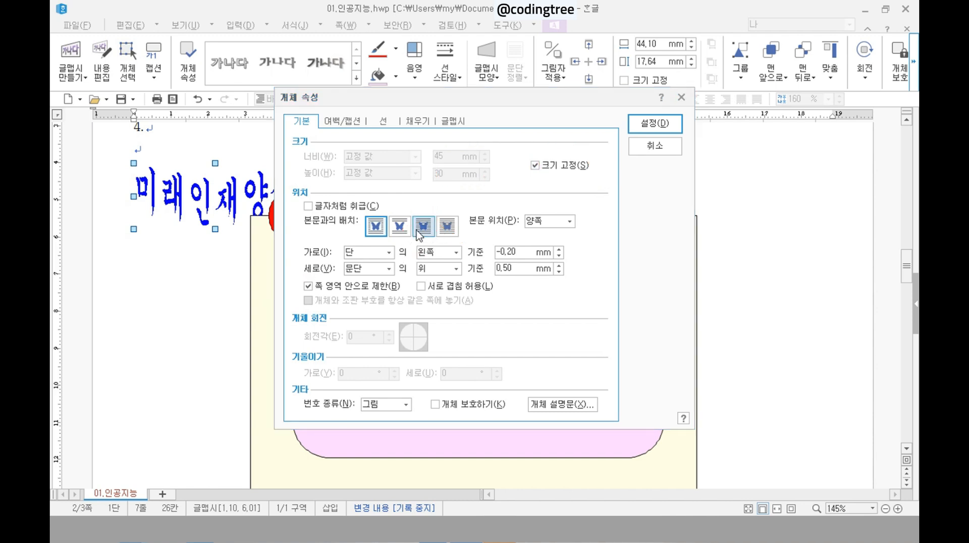
{"action": "left_click", "coordinate": [423, 227]}
{"action": "left_click", "coordinate": [651, 123]}
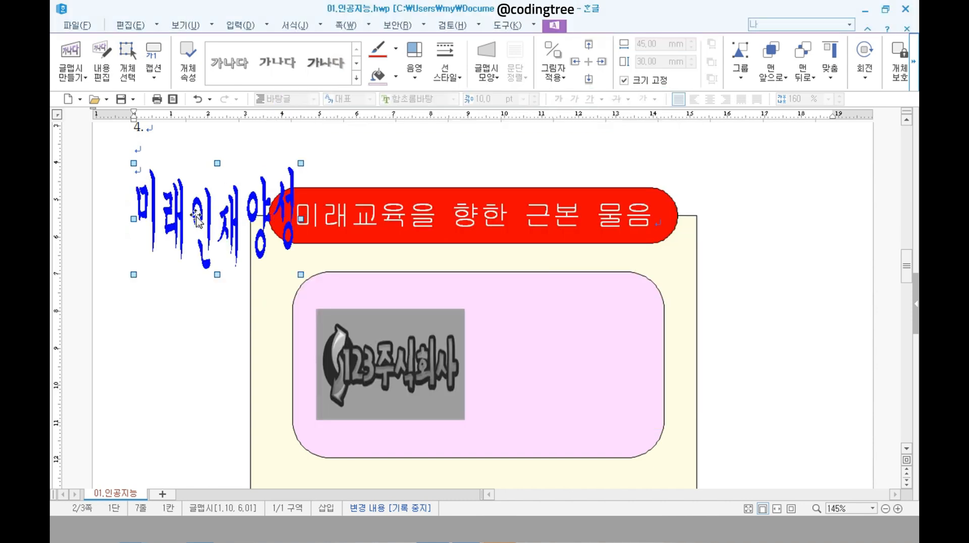
{"action": "left_click_drag", "start_coordinate": [193, 215], "coordinate": [539, 361]}
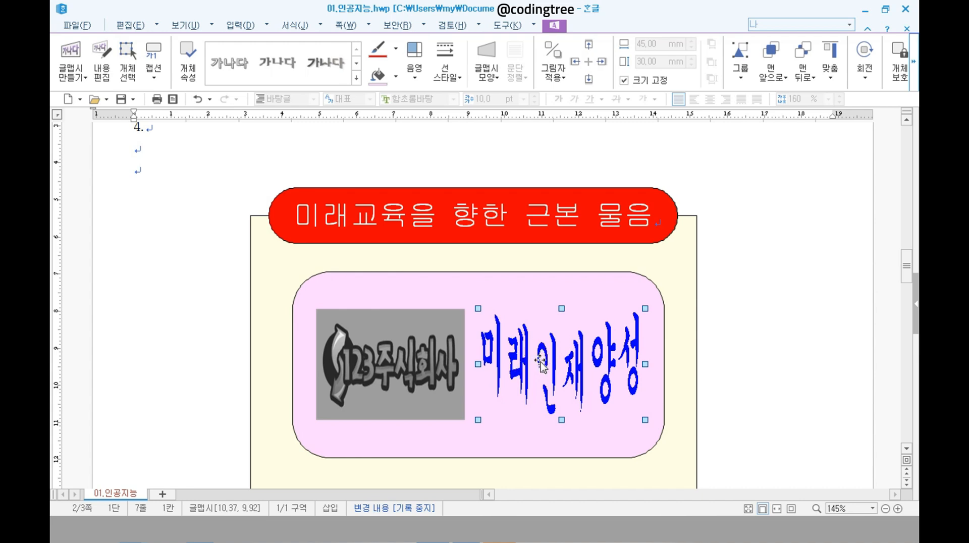
- Change the fill colour of the 미래인재양성 글맵시 to red
{"action": "key", "text": "ctrl"}
{"action": "key", "text": "ctrl"}
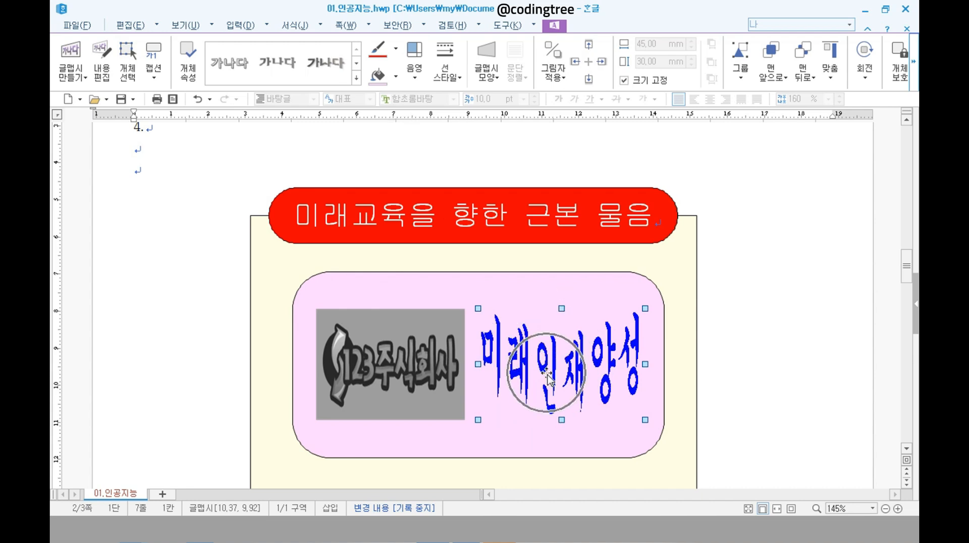
{"action": "left_click", "coordinate": [396, 76]}
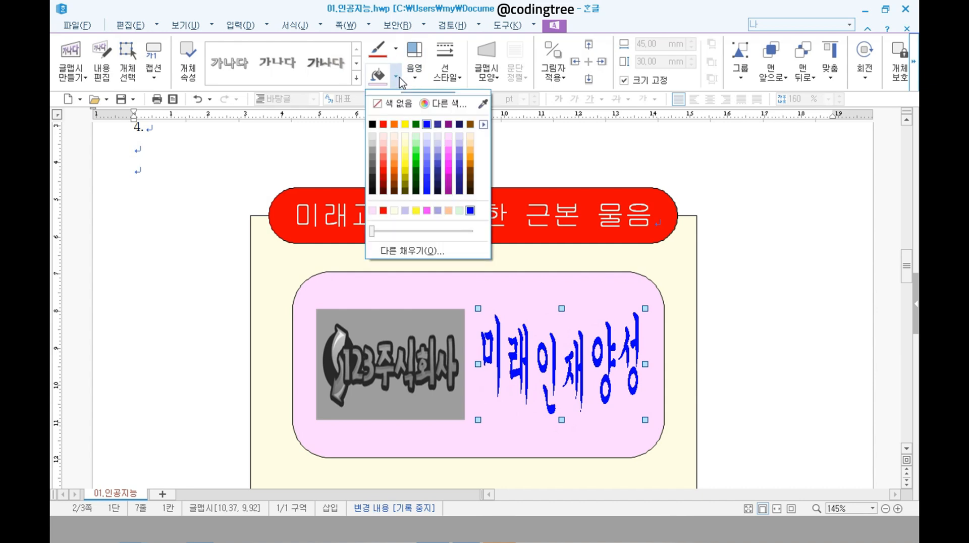
{"action": "left_click", "coordinate": [384, 124]}
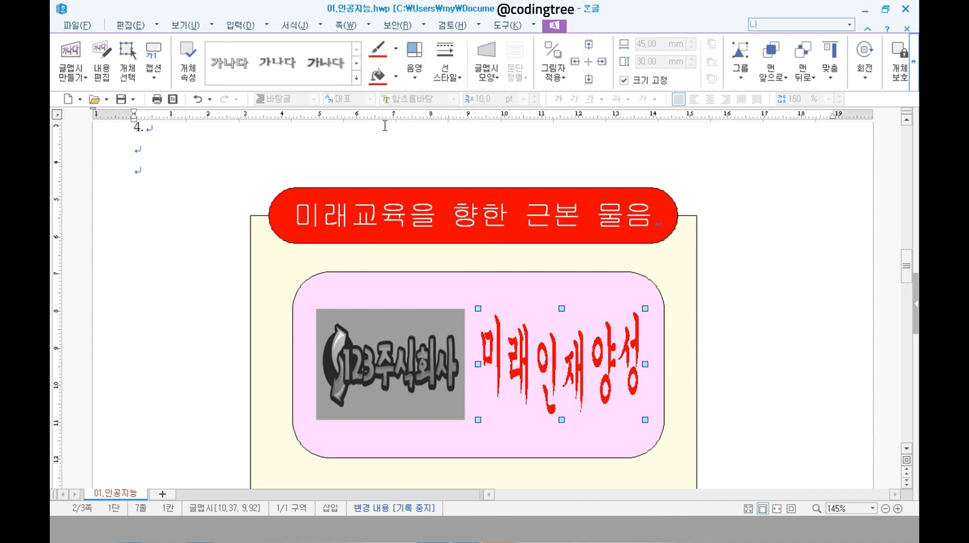
- Change the fill colour of the 미래인재양성 글맵시 to blue and review its fill and 글맵시 properties
{"action": "left_click", "coordinate": [397, 76]}
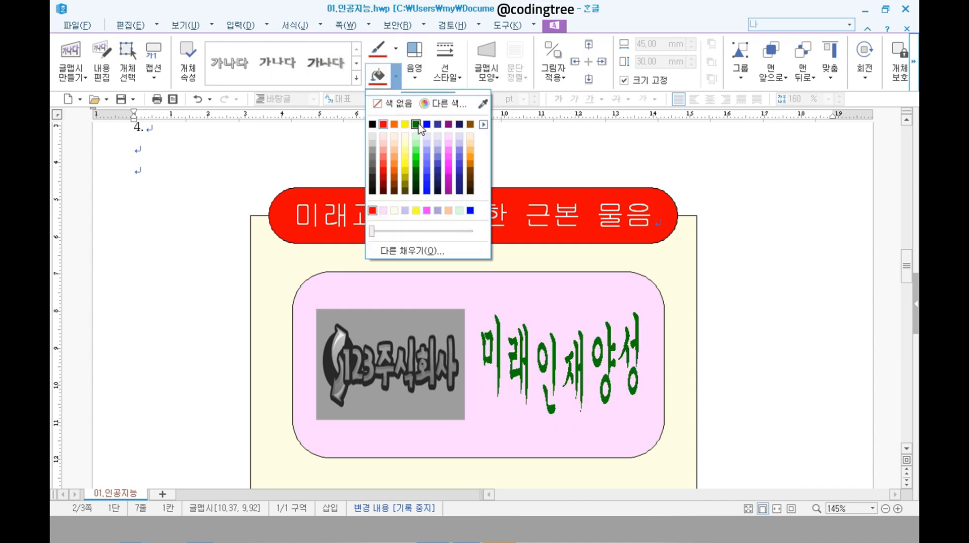
{"action": "left_click", "coordinate": [426, 125]}
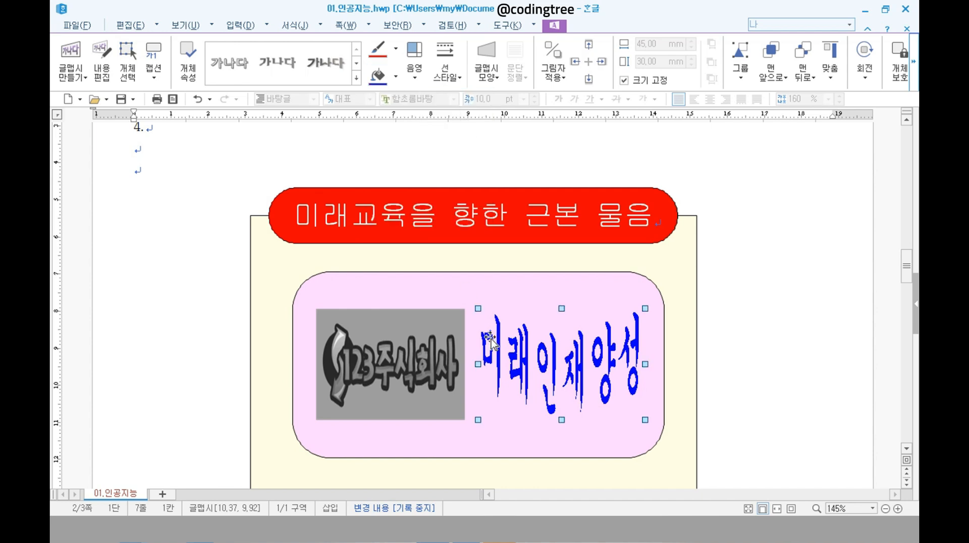
{"action": "double_click", "coordinate": [553, 365]}
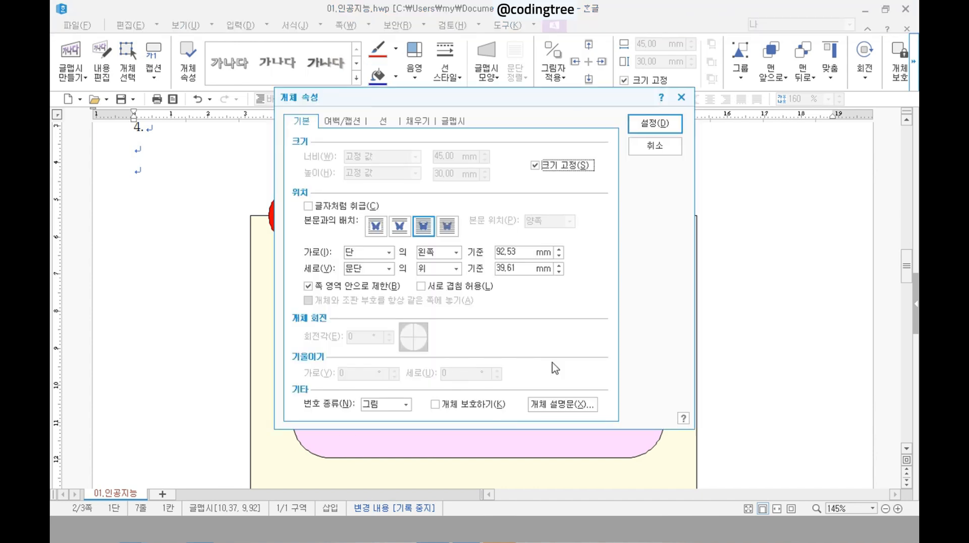
{"action": "left_click", "coordinate": [452, 123]}
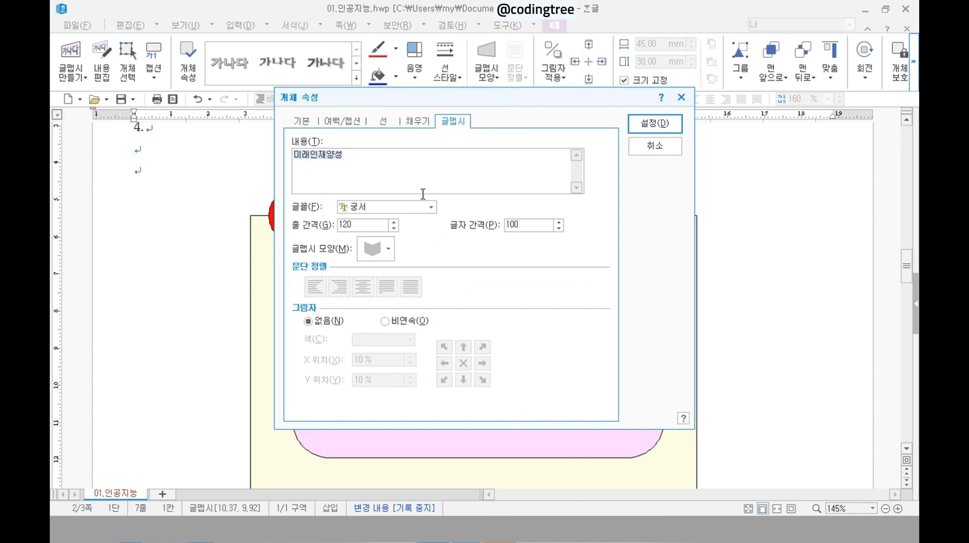
{"action": "left_click", "coordinate": [410, 123]}
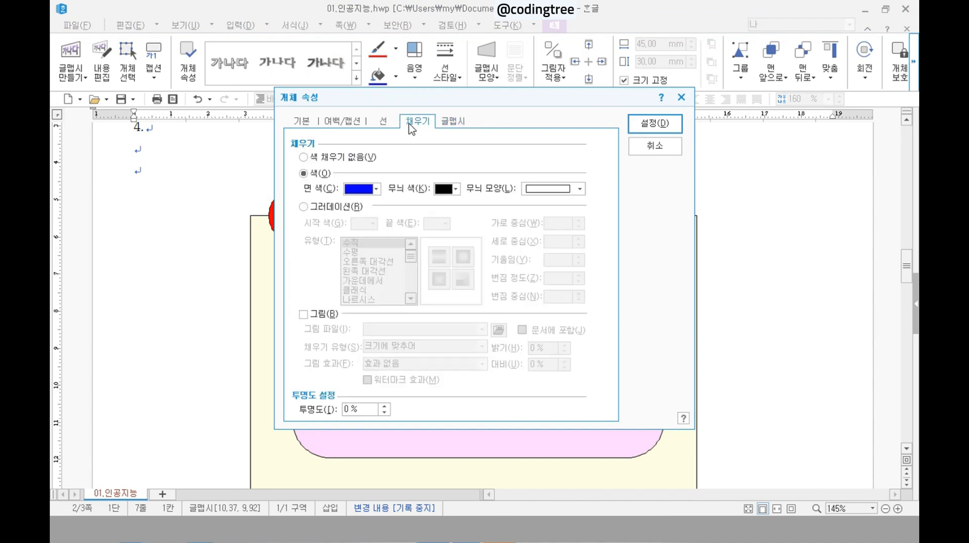
{"action": "left_click", "coordinate": [361, 190]}
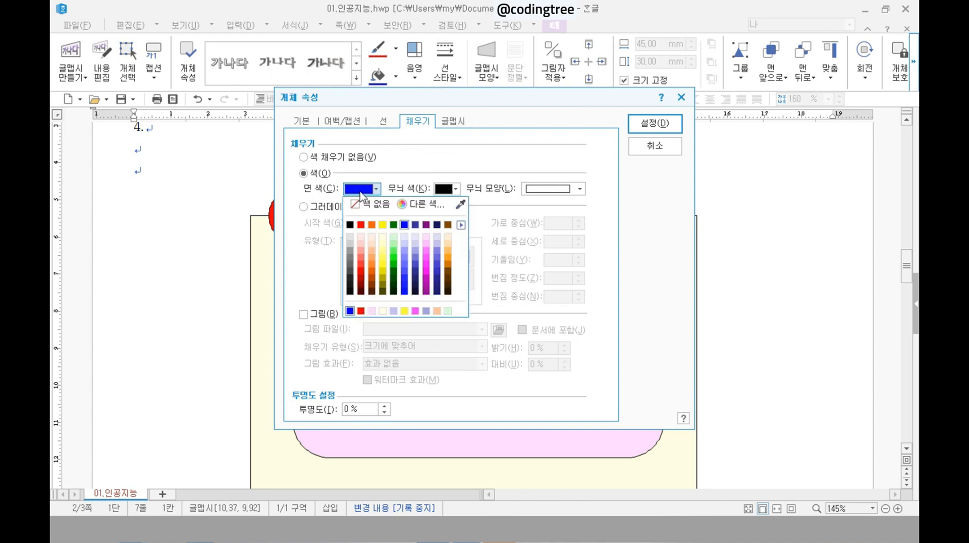
{"action": "left_click", "coordinate": [453, 121]}
{"action": "left_click", "coordinate": [418, 123]}
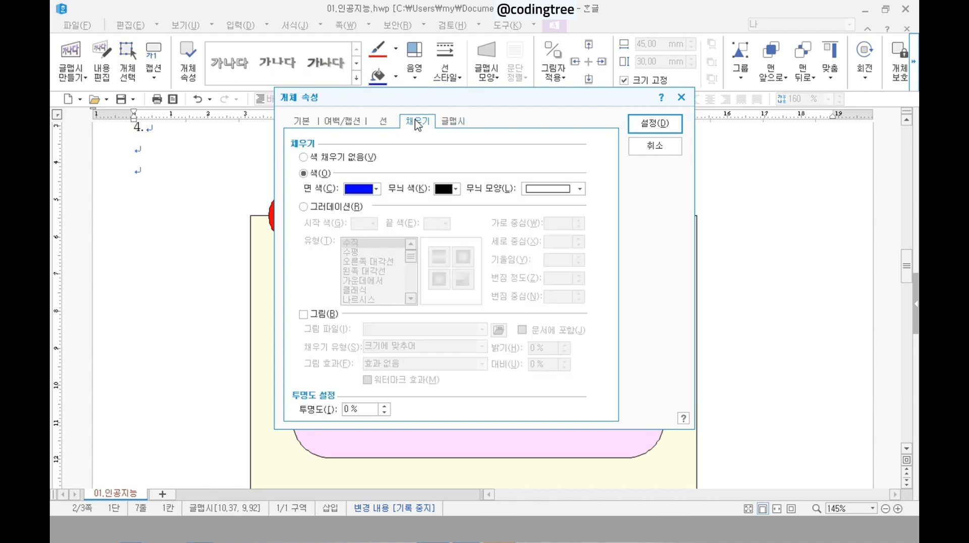
{"action": "left_click", "coordinate": [656, 123]}
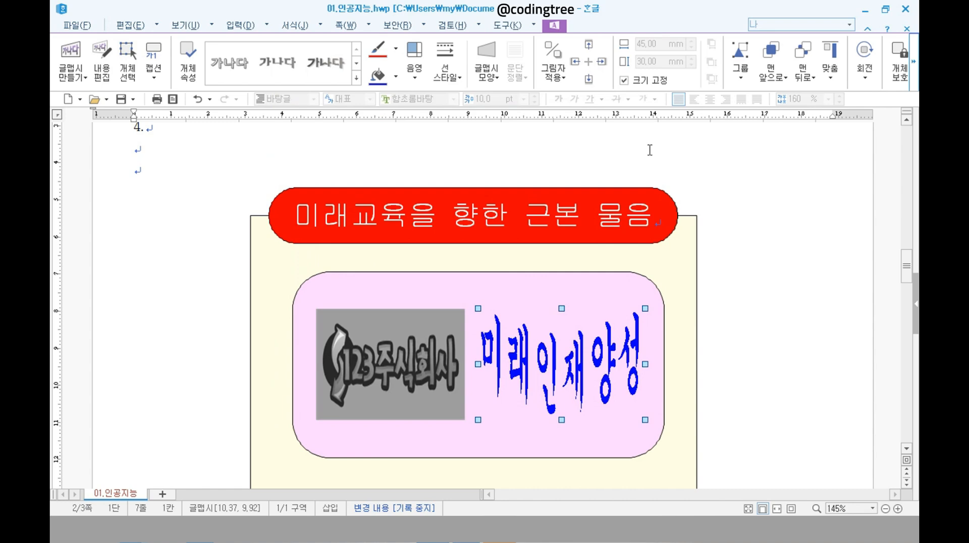
- Switch to 2022_ITQ_완성본.pdf and examine the three numbered rows, marking the first row as the one to copy downward
{"action": "left_click", "coordinate": [816, 403]}
{"action": "scroll", "coordinate": [815, 402], "scroll_direction": "down", "scroll_amount": 3}
{"action": "left_click", "coordinate": [199, 529]}
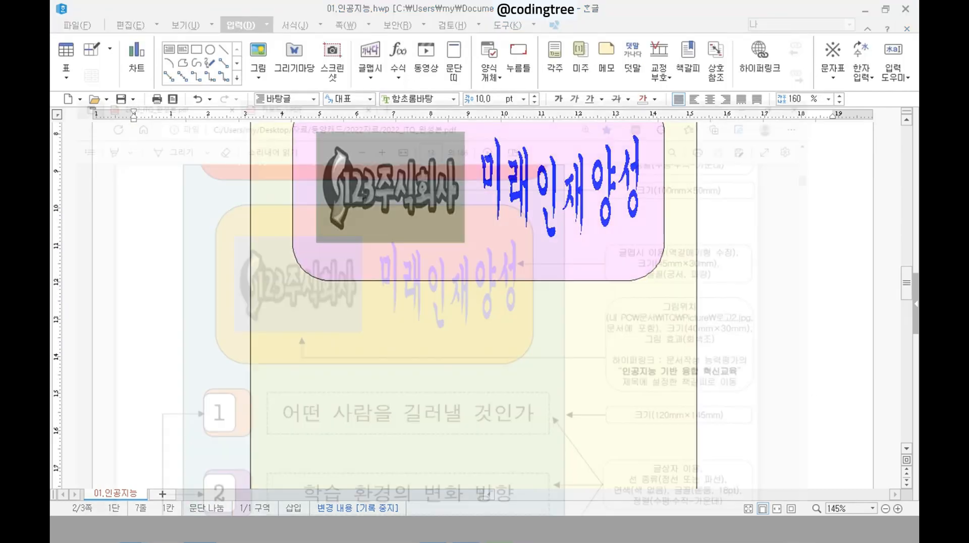
{"action": "scroll", "coordinate": [275, 441], "scroll_direction": "down", "scroll_amount": 3}
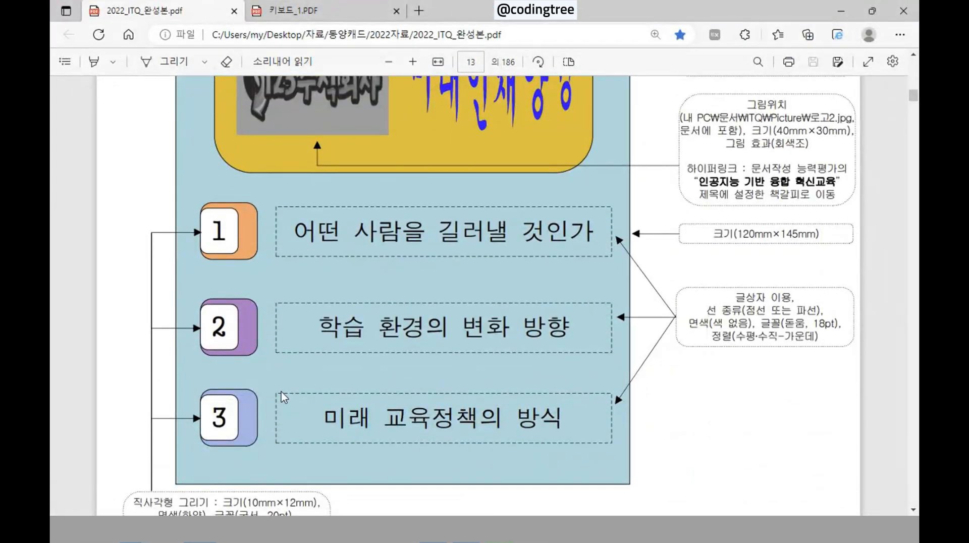
{"action": "scroll", "coordinate": [283, 404], "scroll_direction": "up", "scroll_amount": 1}
{"action": "scroll", "coordinate": [285, 404], "scroll_direction": "down", "scroll_amount": 3}
{"action": "key", "text": "ctrl+2"}
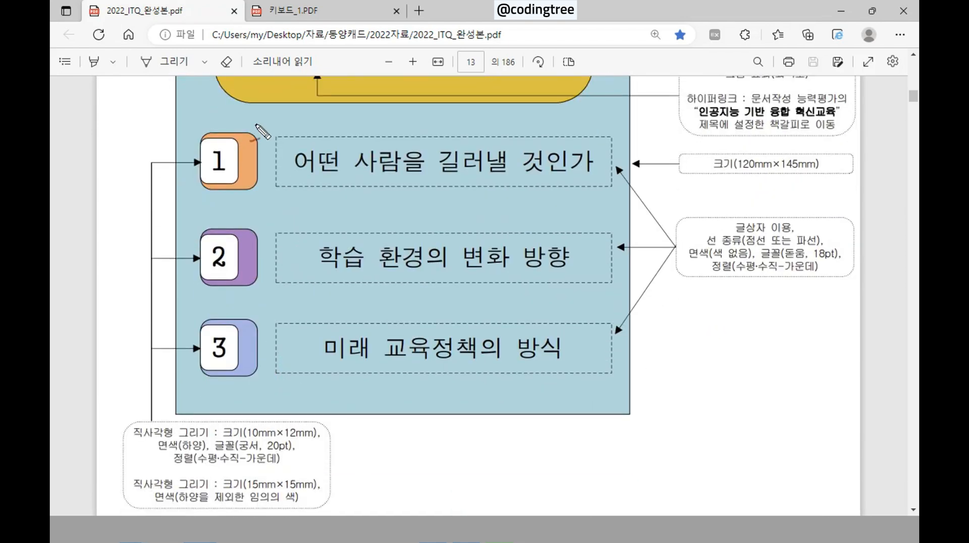
{"action": "left_click_drag", "start_coordinate": [190, 136], "coordinate": [627, 202]}
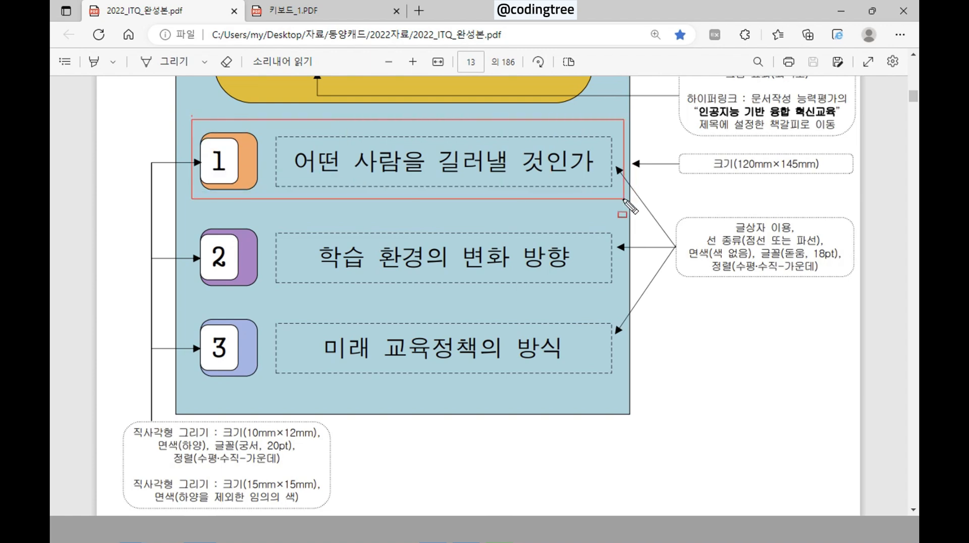
{"action": "mouse_move", "coordinate": [399, 202]}
{"action": "left_mouse_down"}
{"action": "mouse_move", "coordinate": [399, 222]}
{"action": "mouse_move", "coordinate": [411, 220]}
{"action": "left_mouse_up"}
{"action": "left_click_drag", "start_coordinate": [392, 285], "coordinate": [393, 320]}
{"action": "mouse_move", "coordinate": [383, 308]}
{"action": "left_mouse_down"}
{"action": "mouse_move", "coordinate": [387, 318]}
{"action": "mouse_move", "coordinate": [401, 309]}
{"action": "left_mouse_up"}
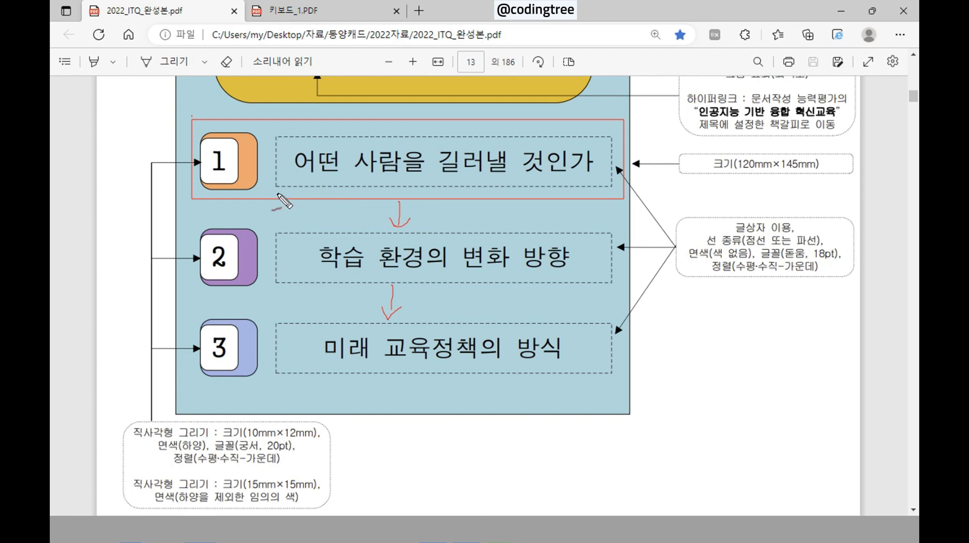
- Clear the markings and examine the first row's number box and the size specification of its coloured back rectangle
{"action": "key", "text": "Escape"}
{"action": "mouse_move", "coordinate": [255, 193]}
{"action": "left_mouse_down"}
{"action": "mouse_move", "coordinate": [217, 190]}
{"action": "mouse_move", "coordinate": [278, 173]}
{"action": "mouse_move", "coordinate": [235, 213]}
{"action": "left_mouse_up"}
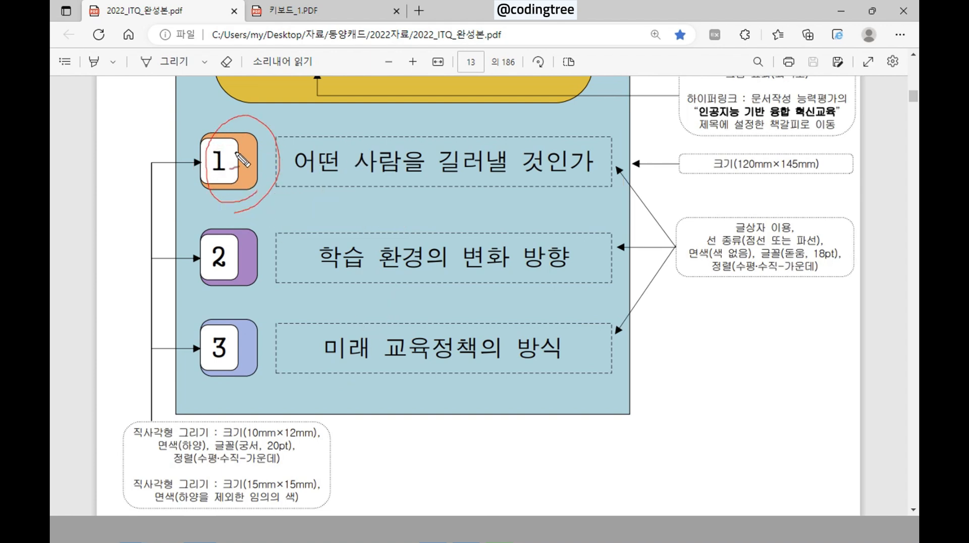
{"action": "mouse_move", "coordinate": [243, 145]}
{"action": "left_mouse_down"}
{"action": "mouse_move", "coordinate": [263, 165]}
{"action": "mouse_move", "coordinate": [245, 202]}
{"action": "left_mouse_up"}
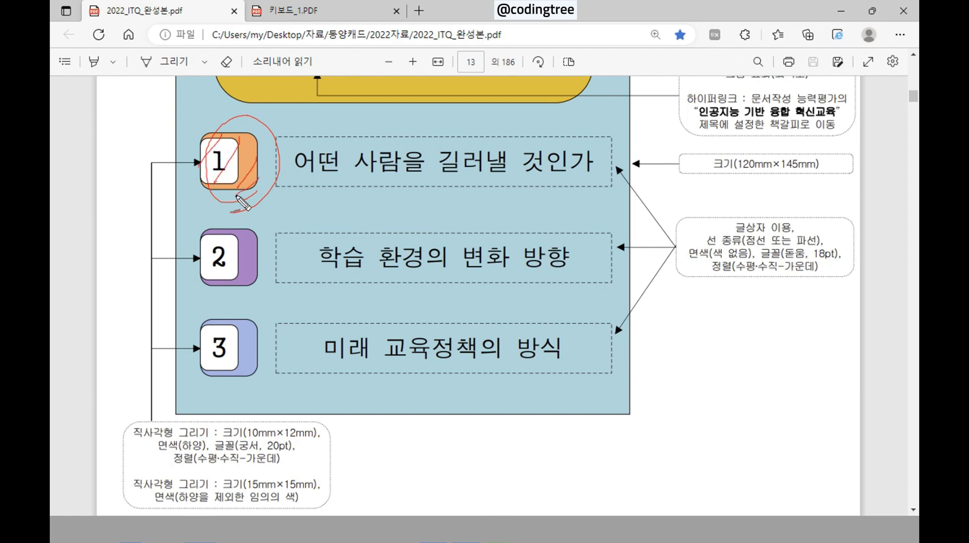
{"action": "mouse_move", "coordinate": [227, 490]}
{"action": "left_mouse_down"}
{"action": "mouse_move", "coordinate": [313, 497]}
{"action": "mouse_move", "coordinate": [297, 494]}
{"action": "left_mouse_up"}
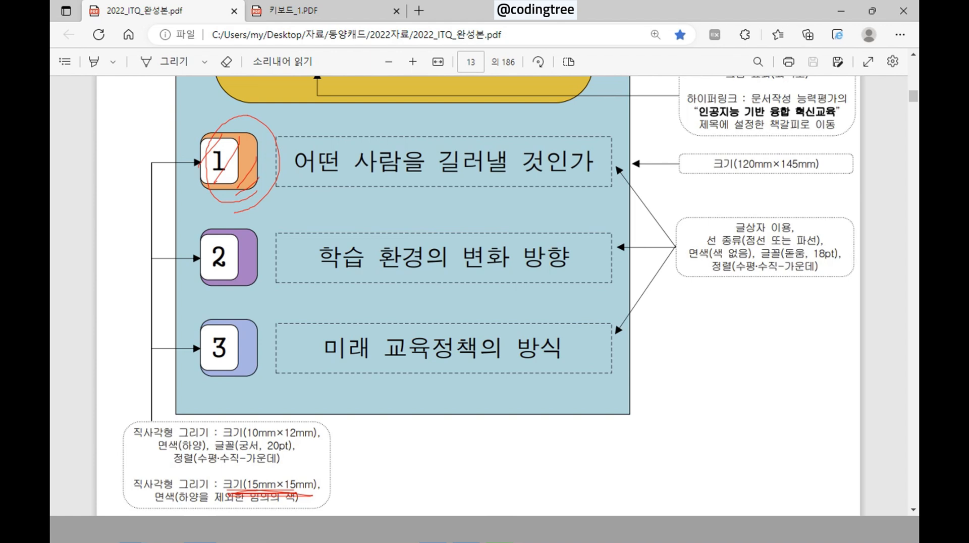
{"action": "key", "text": "Escape"}
- Return to Hangul and draw a 30 mm square on the cream background below the pink rounded rectangle
{"action": "key", "text": "alt+Tab"}
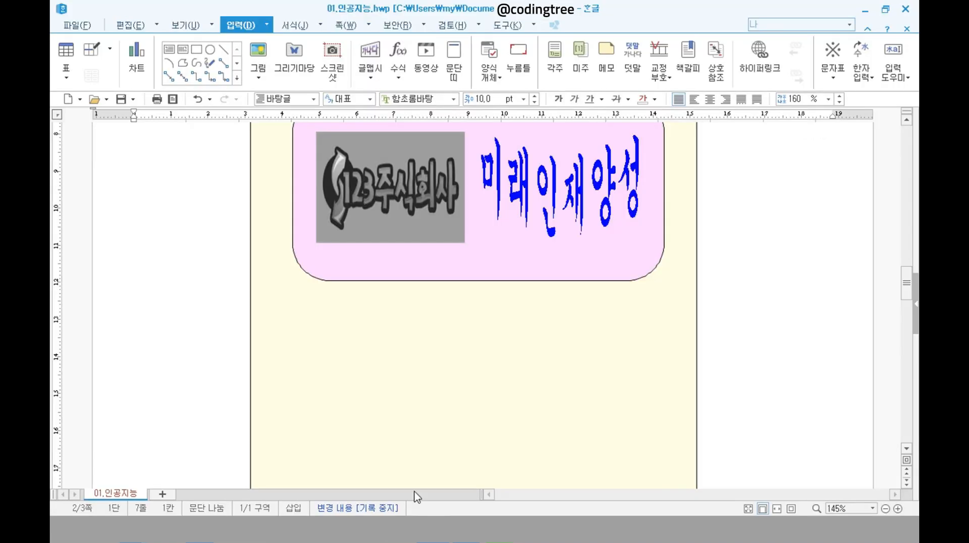
{"action": "scroll", "coordinate": [221, 258], "scroll_direction": "up", "scroll_amount": 3}
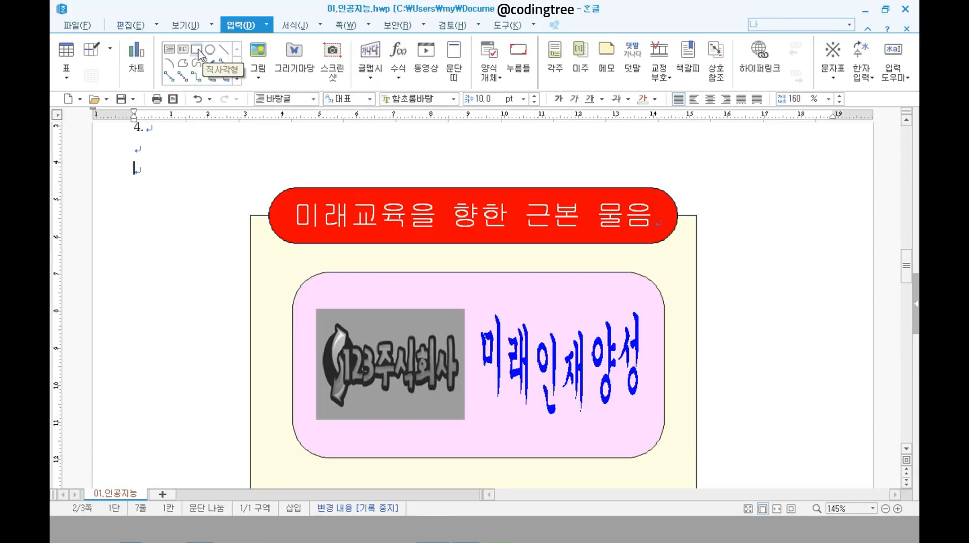
{"action": "left_click", "coordinate": [197, 49]}
{"action": "scroll", "coordinate": [218, 293], "scroll_direction": "down", "scroll_amount": 5}
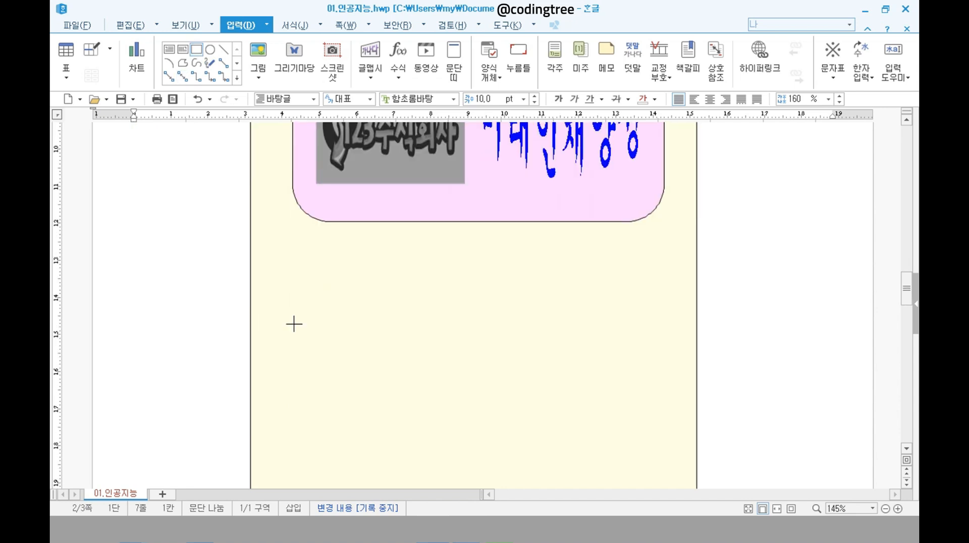
{"action": "left_click", "coordinate": [305, 273]}
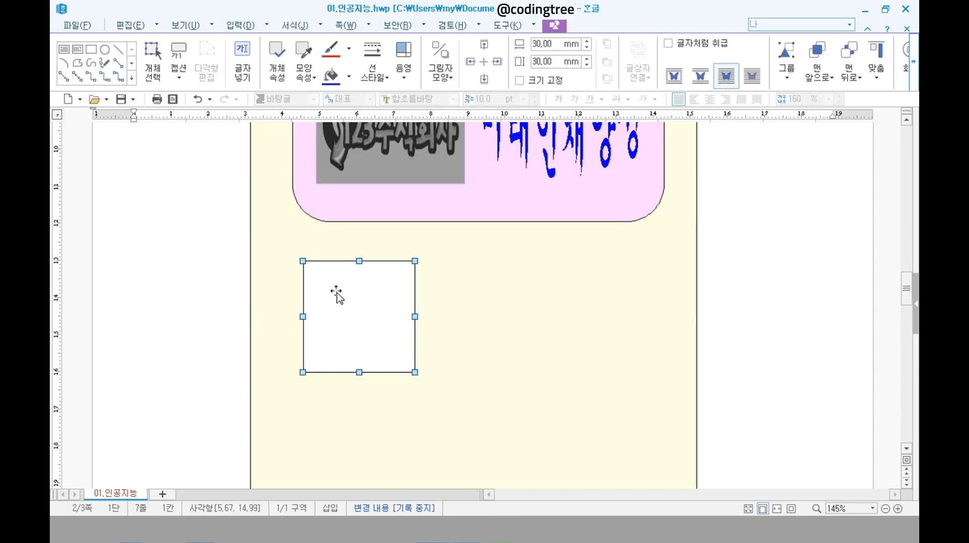
- Set the new square to 15 mm wide and 15 mm high with its size locked, and give it 둥근 모양 corners
{"action": "double_click", "coordinate": [337, 295]}
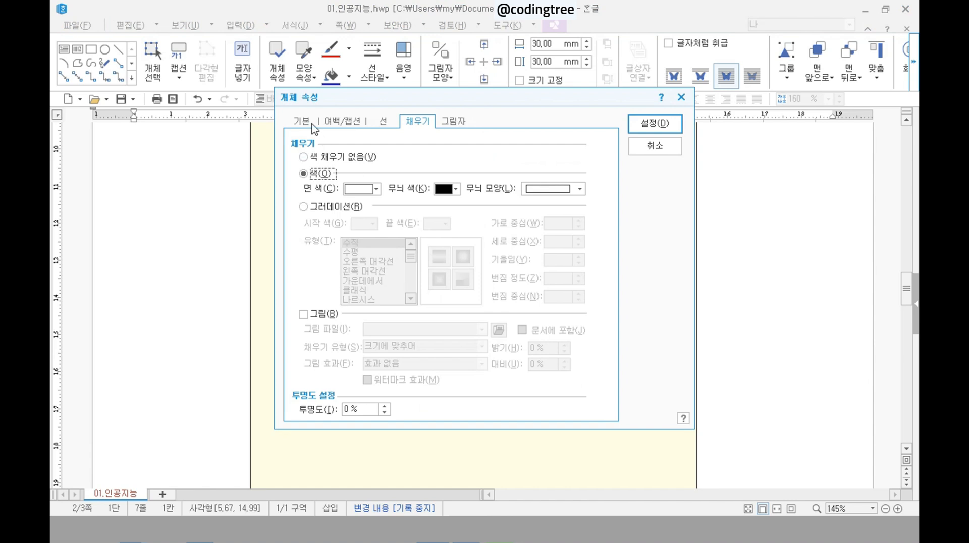
{"action": "left_click", "coordinate": [311, 124]}
{"action": "key", "text": "shift+Tab"}
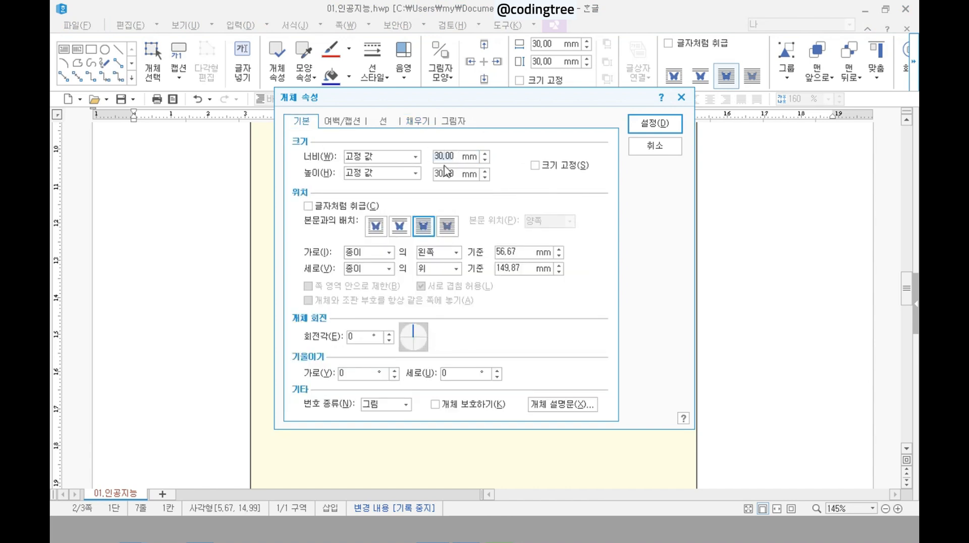
{"action": "type", "text": "15"}
{"action": "left_click", "coordinate": [569, 167]}
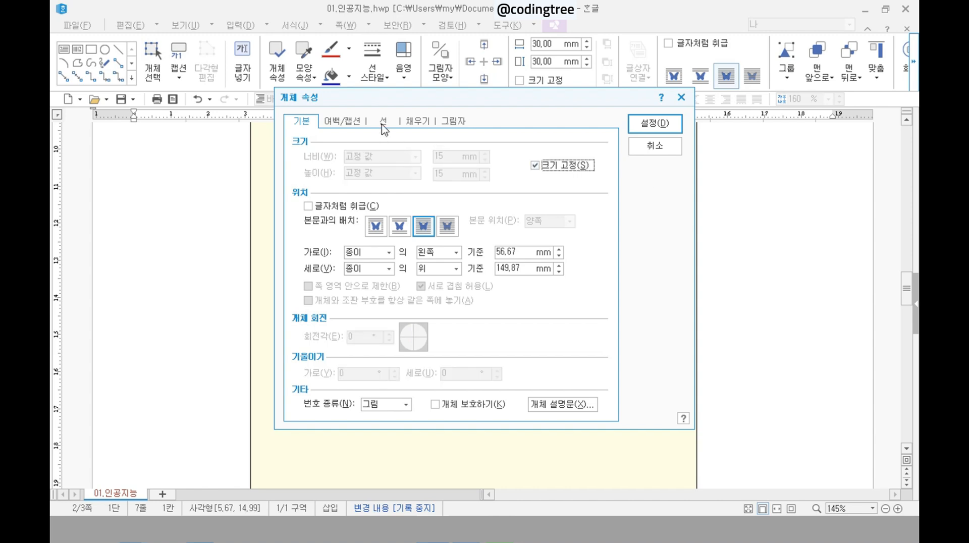
{"action": "left_click", "coordinate": [383, 127]}
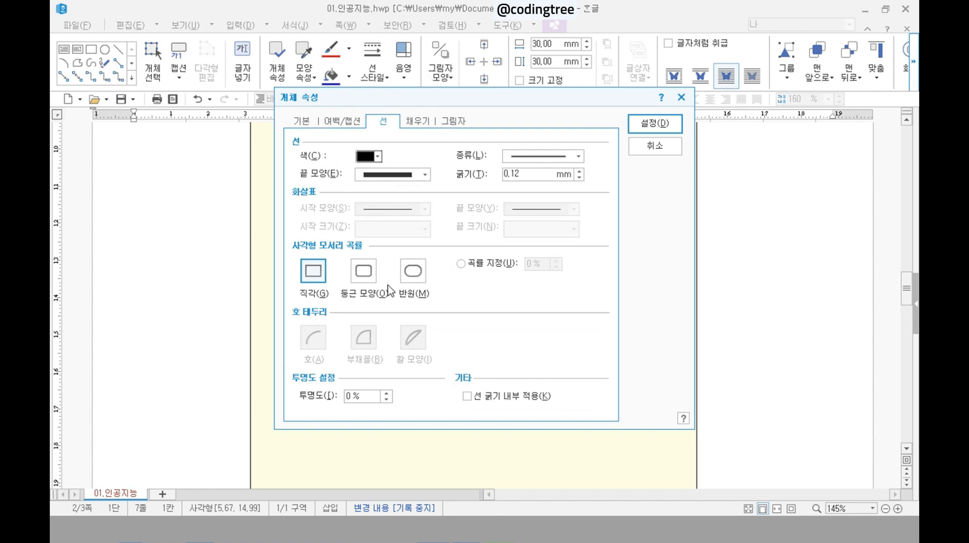
{"action": "left_click", "coordinate": [371, 274]}
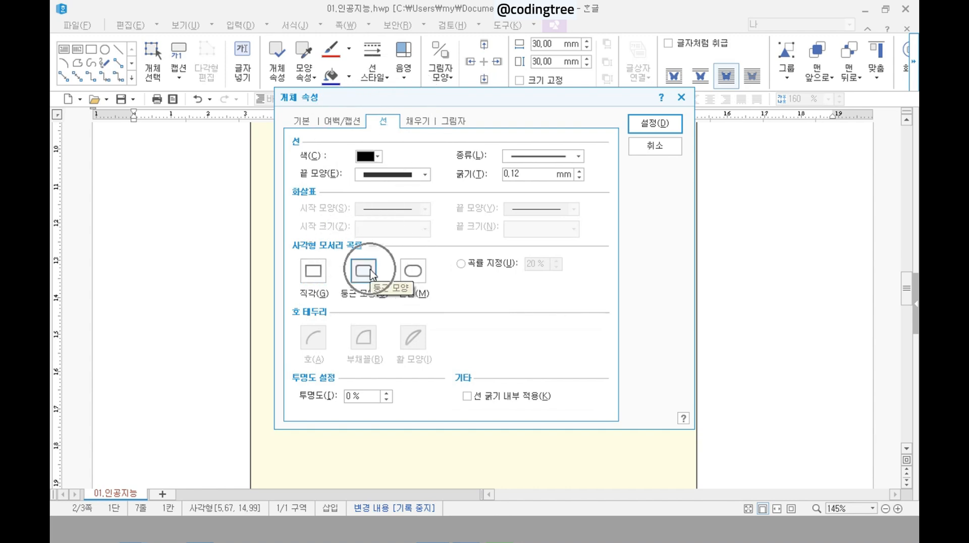
{"action": "left_click", "coordinate": [651, 127]}
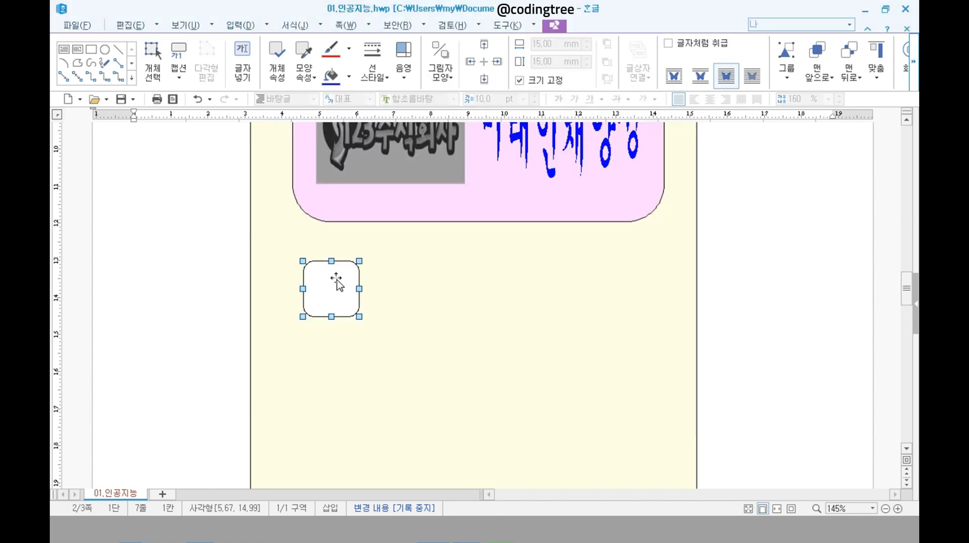
- Switch to the PDF and examine the fill-colour requirement for the 15mm×15mm rectangle, underlining it
{"action": "left_click", "coordinate": [204, 529]}
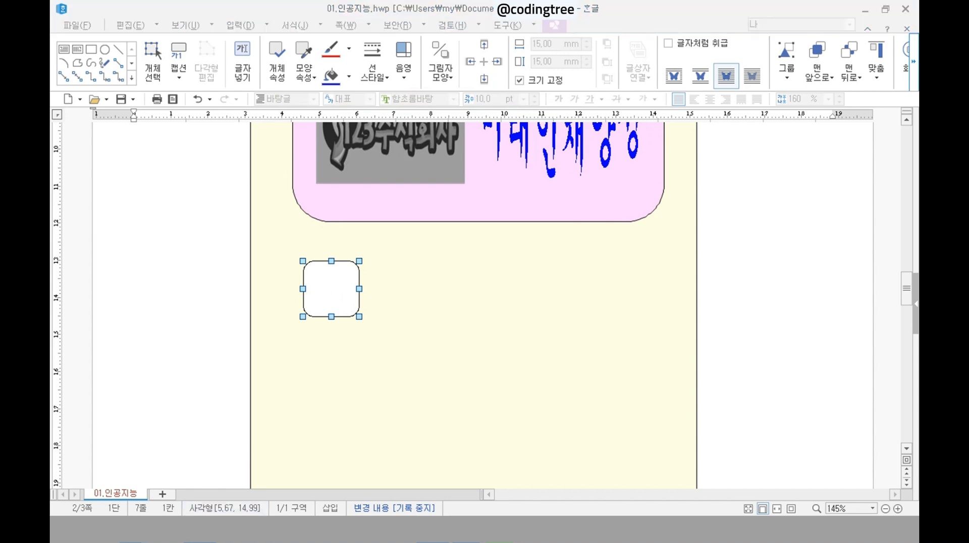
{"action": "scroll", "coordinate": [248, 443], "scroll_direction": "down", "scroll_amount": 1}
{"action": "key", "text": "ctrl+2"}
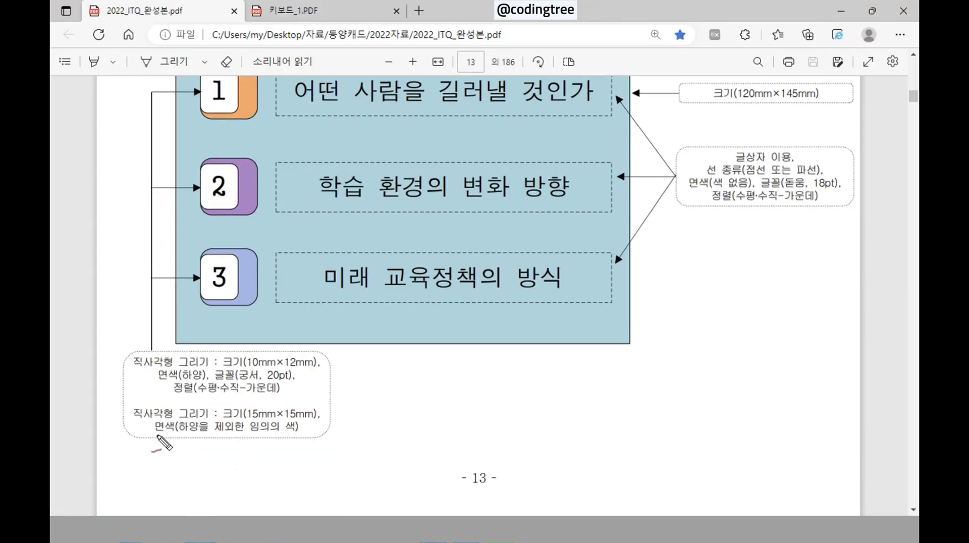
{"action": "mouse_move", "coordinate": [156, 434]}
{"action": "left_mouse_down"}
{"action": "mouse_move", "coordinate": [145, 421]}
{"action": "mouse_move", "coordinate": [163, 436]}
{"action": "left_mouse_up"}
{"action": "left_click_drag", "start_coordinate": [167, 432], "coordinate": [332, 432]}
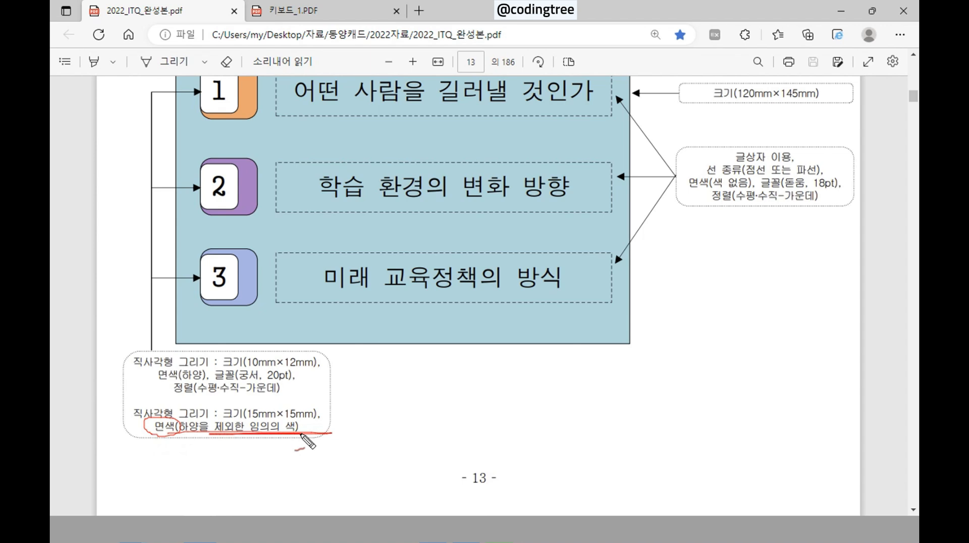
{"action": "key", "text": "Escape"}
- Return to Hangul and fill the small rounded square with pale lavender
{"action": "key", "text": "alt+Tab"}
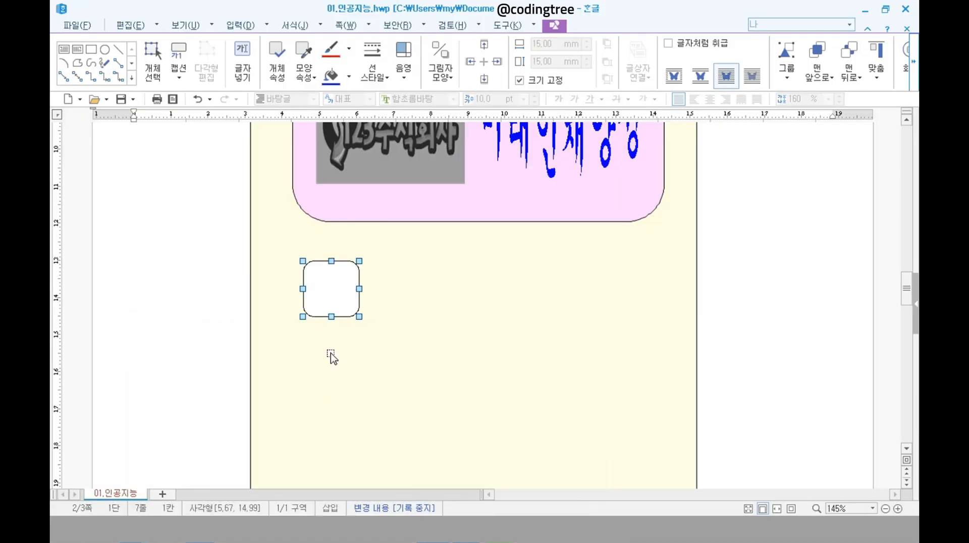
{"action": "left_click", "coordinate": [349, 77]}
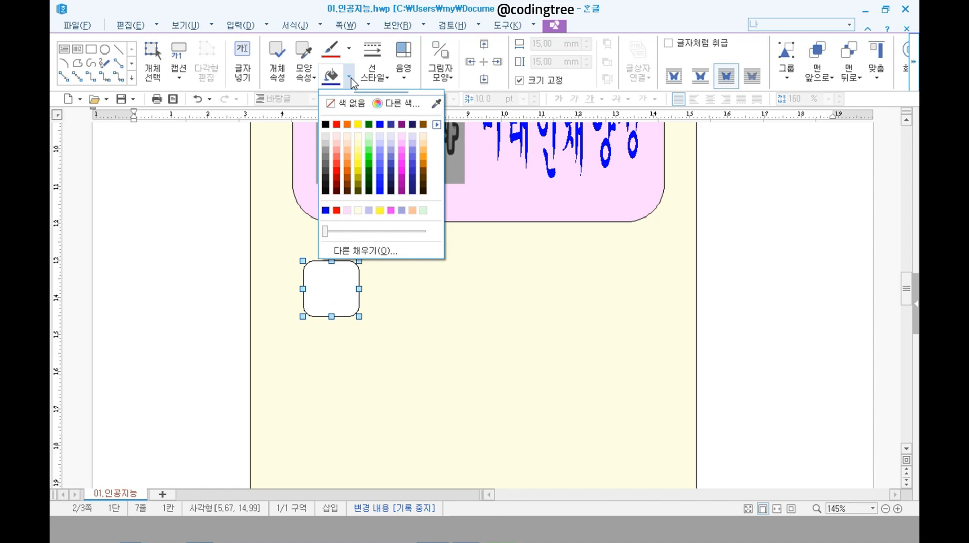
{"action": "left_click", "coordinate": [383, 145]}
{"action": "scroll", "coordinate": [285, 273], "scroll_direction": "up", "scroll_amount": 3}
{"action": "scroll", "coordinate": [378, 389], "scroll_direction": "down", "scroll_amount": 1}
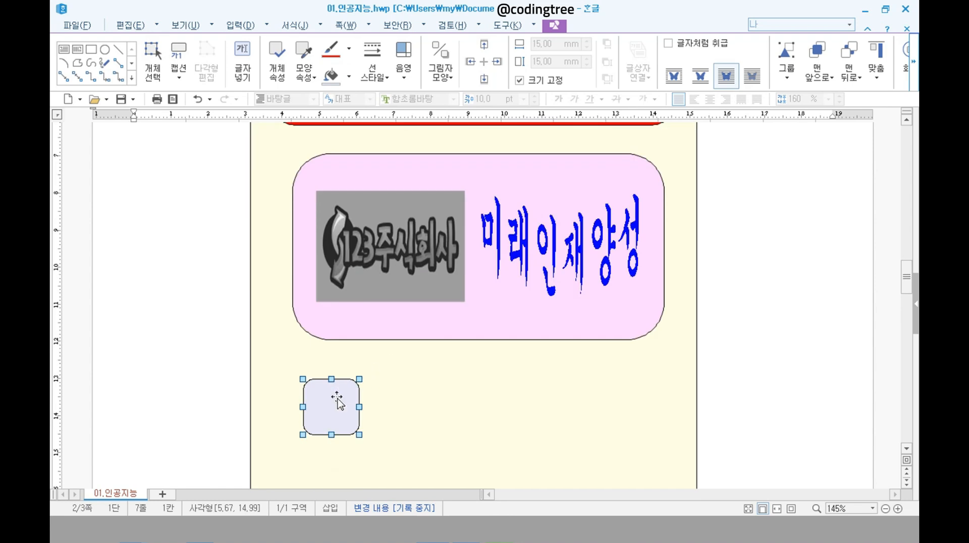
- Move the lavender rounded square slightly up and left, just below the pink rounded rectangle's lower left corner
{"action": "scroll", "coordinate": [337, 404], "scroll_direction": "down", "scroll_amount": 1}
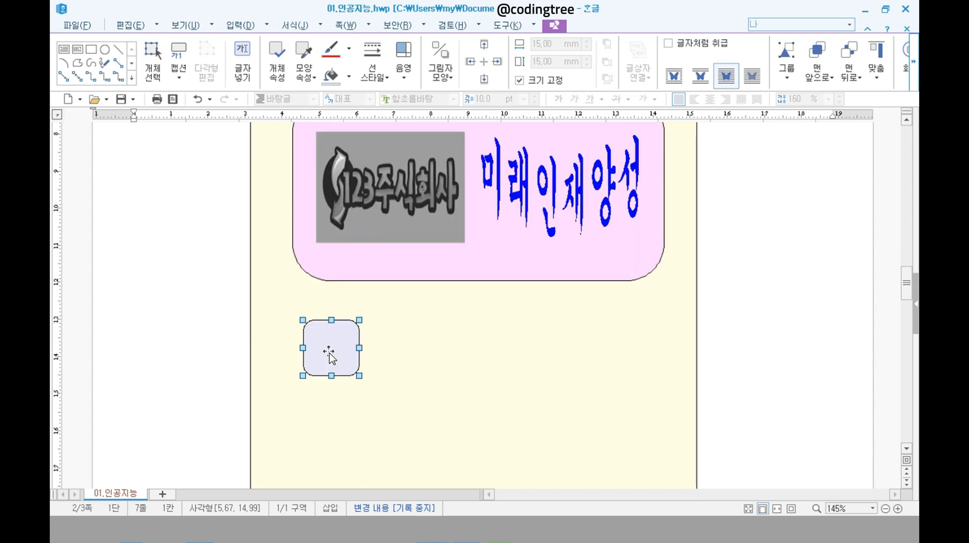
{"action": "left_click_drag", "start_coordinate": [331, 354], "coordinate": [314, 341]}
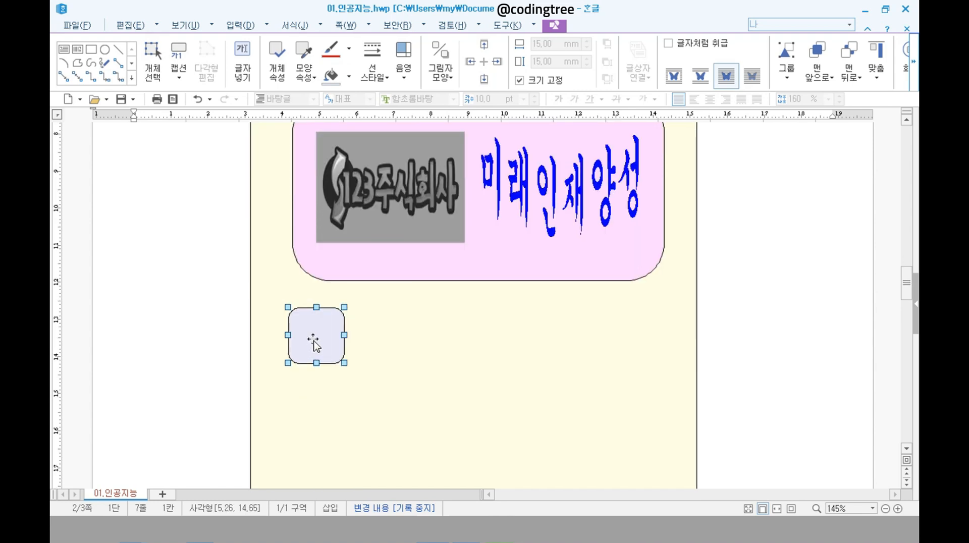
{"action": "scroll", "coordinate": [313, 343], "scroll_direction": "down", "scroll_amount": 3}
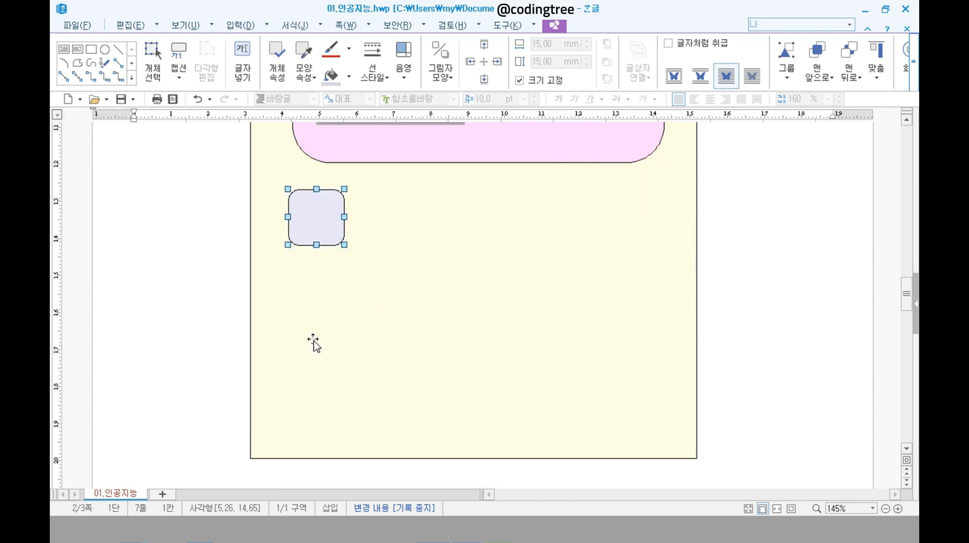
- Nudge the lavender rounded square a little further up and left, closer to the background's left edge
{"action": "left_click_drag", "start_coordinate": [307, 220], "coordinate": [300, 215]}
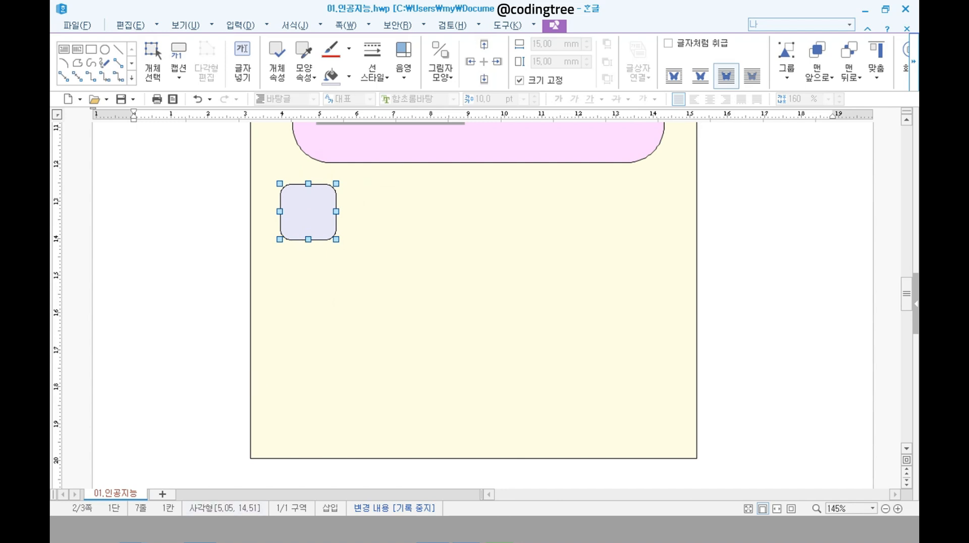
- Switch to the PDF and examine the size requirement for the small white numbered rectangle, circling it
{"action": "left_click", "coordinate": [207, 496]}
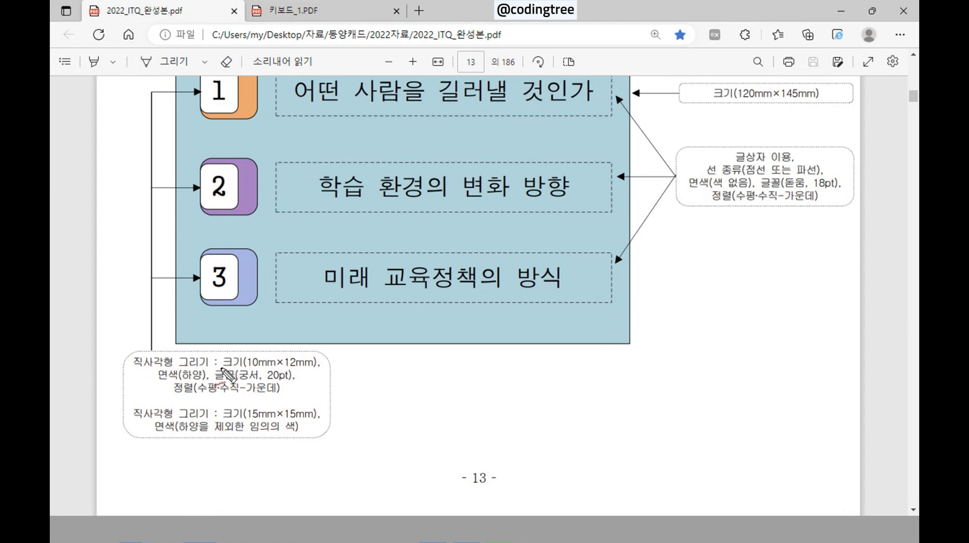
{"action": "left_click_drag", "start_coordinate": [222, 370], "coordinate": [319, 379]}
{"action": "mouse_move", "coordinate": [316, 396]}
{"action": "left_mouse_down"}
{"action": "mouse_move", "coordinate": [323, 392]}
{"action": "mouse_move", "coordinate": [214, 367]}
{"action": "mouse_move", "coordinate": [334, 382]}
{"action": "left_mouse_up"}
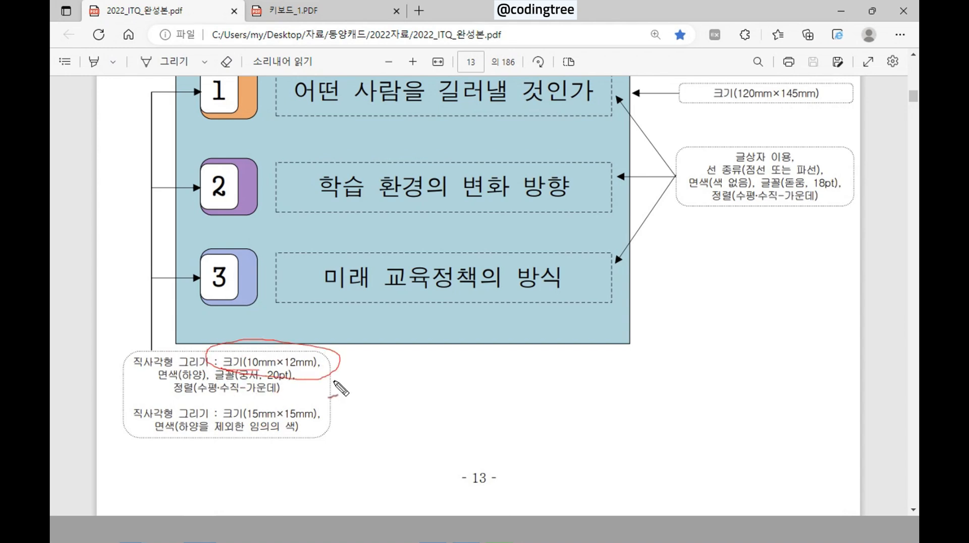
{"action": "key", "text": "Escape"}
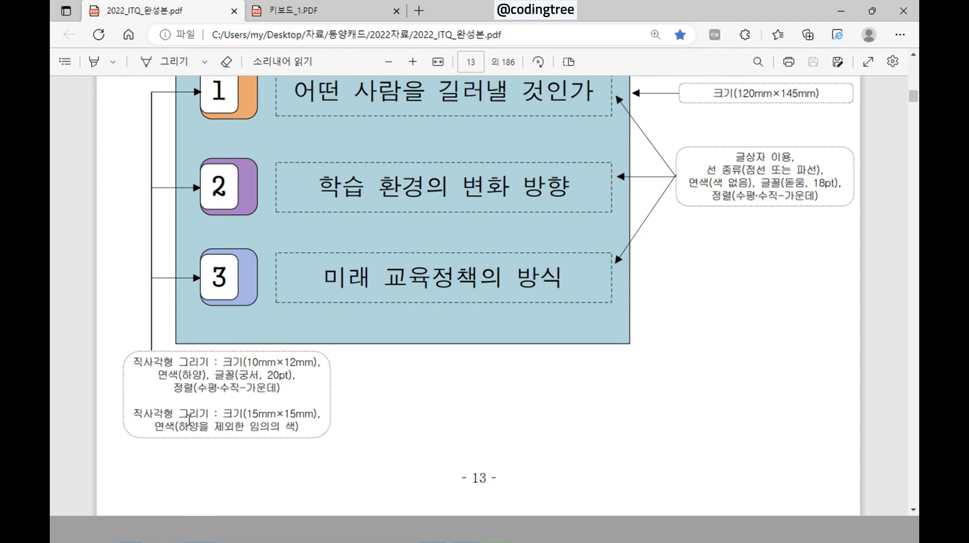
{"action": "key", "text": "ctrl+2"}
{"action": "left_click_drag", "start_coordinate": [187, 396], "coordinate": [176, 404]}
{"action": "key", "text": "Escape"}
- Return to Hangul and insert a default-size rectangle starting inside the upper left of the lavender rounded square
{"action": "key", "text": "alt+Tab"}
{"action": "left_click", "coordinate": [173, 229]}
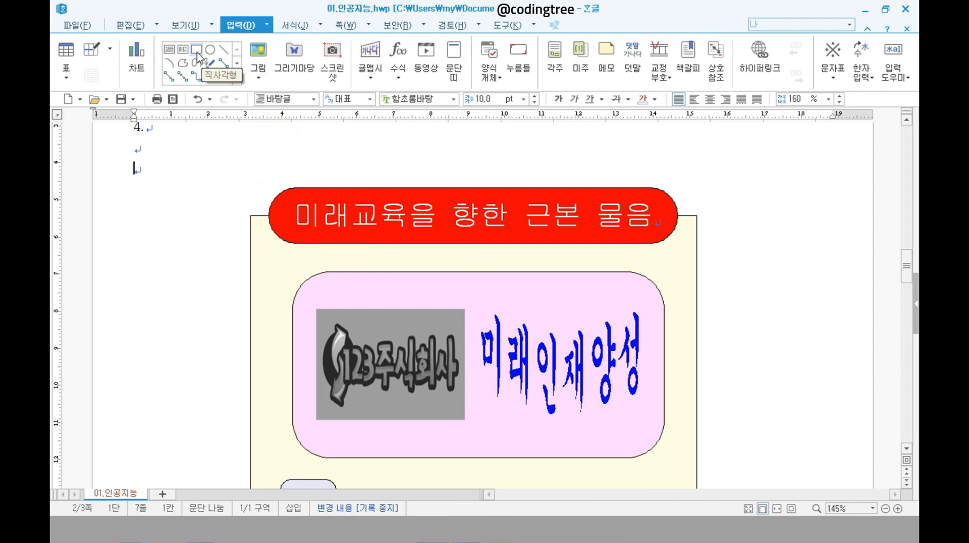
{"action": "left_click", "coordinate": [197, 53]}
{"action": "scroll", "coordinate": [255, 282], "scroll_direction": "down", "scroll_amount": 3}
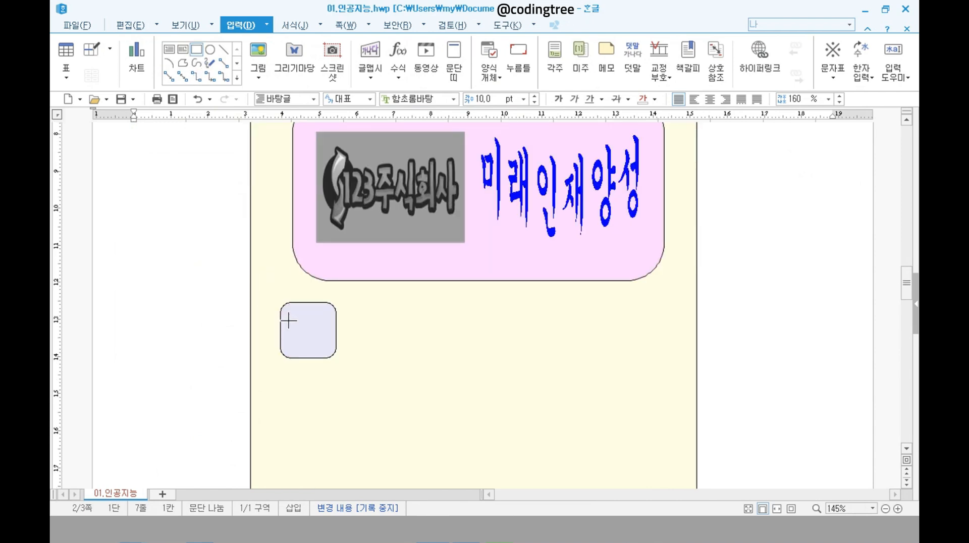
{"action": "left_click", "coordinate": [290, 317]}
- Set the new rectangle to 10 mm wide and 12 mm high with its size locked, and give it 둥근 모양 corners
{"action": "double_click", "coordinate": [317, 337]}
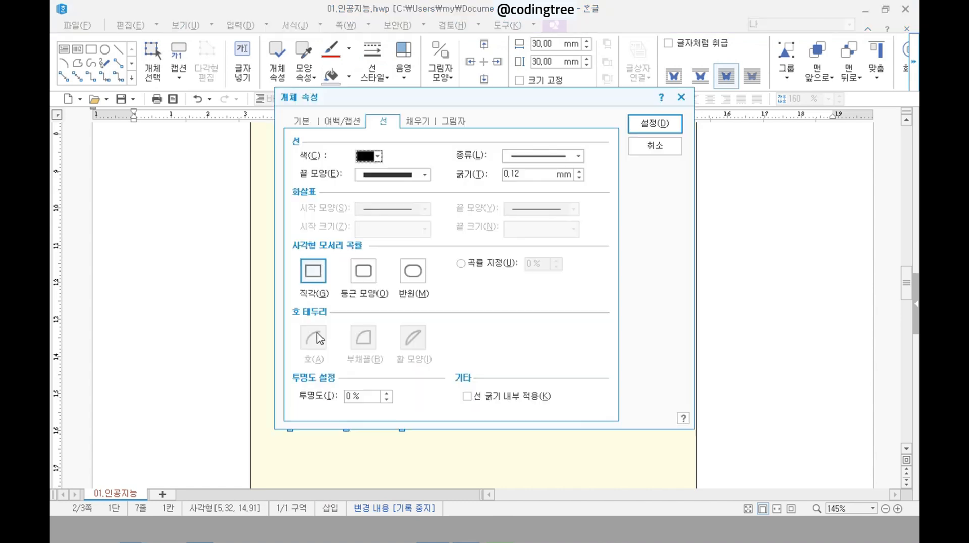
{"action": "left_click", "coordinate": [303, 121]}
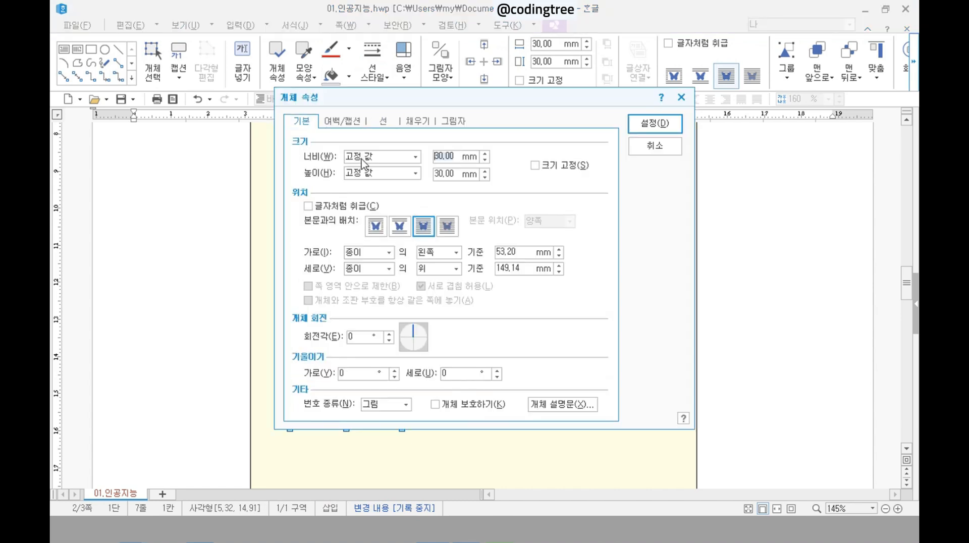
{"action": "type", "text": "10"}
{"action": "key", "text": "Tab"}
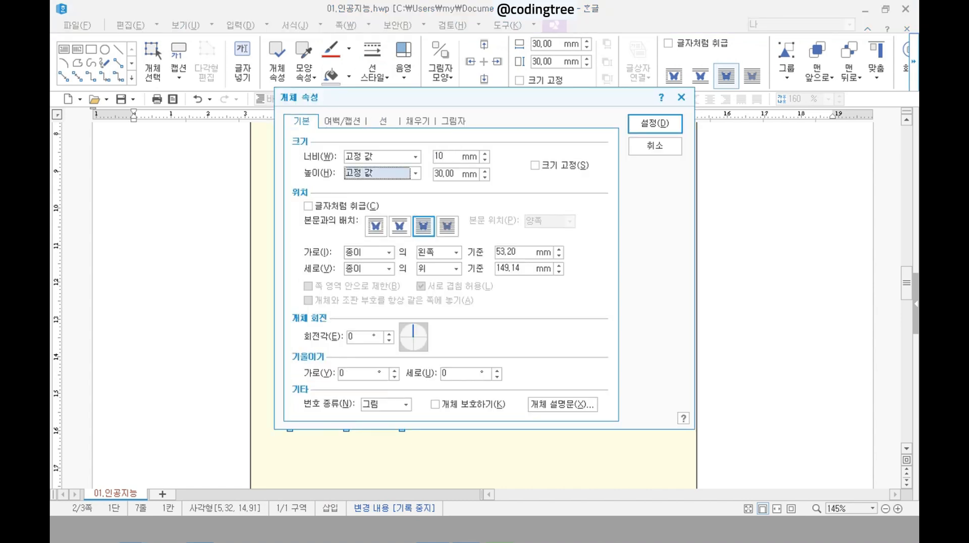
{"action": "key", "text": "Tab"}
{"action": "type", "text": "12"}
{"action": "left_click", "coordinate": [558, 165]}
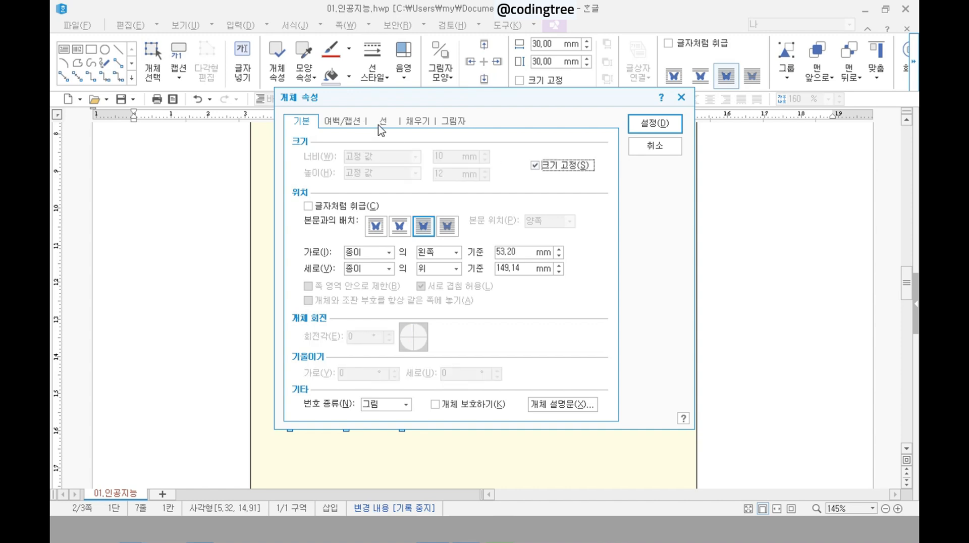
{"action": "left_click", "coordinate": [379, 123]}
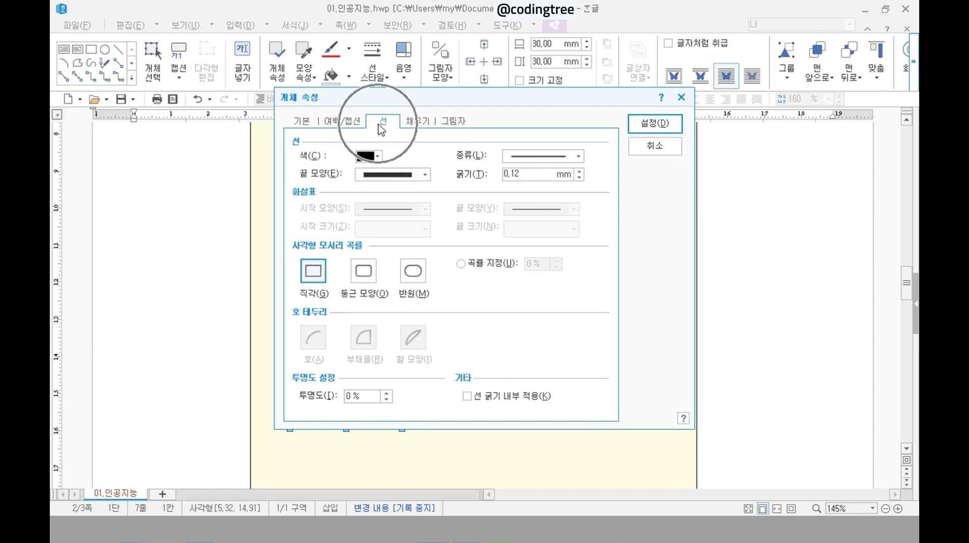
{"action": "left_click", "coordinate": [363, 273]}
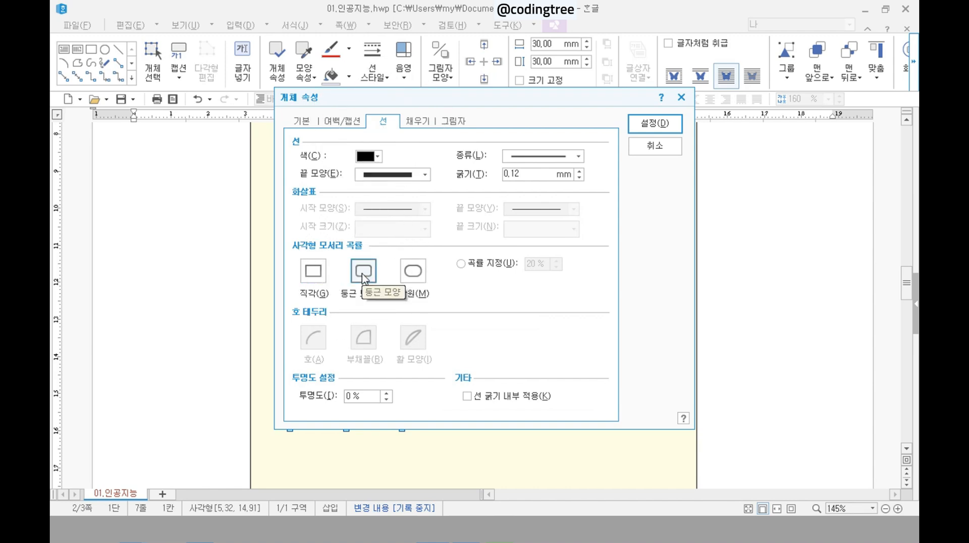
{"action": "left_click", "coordinate": [666, 124]}
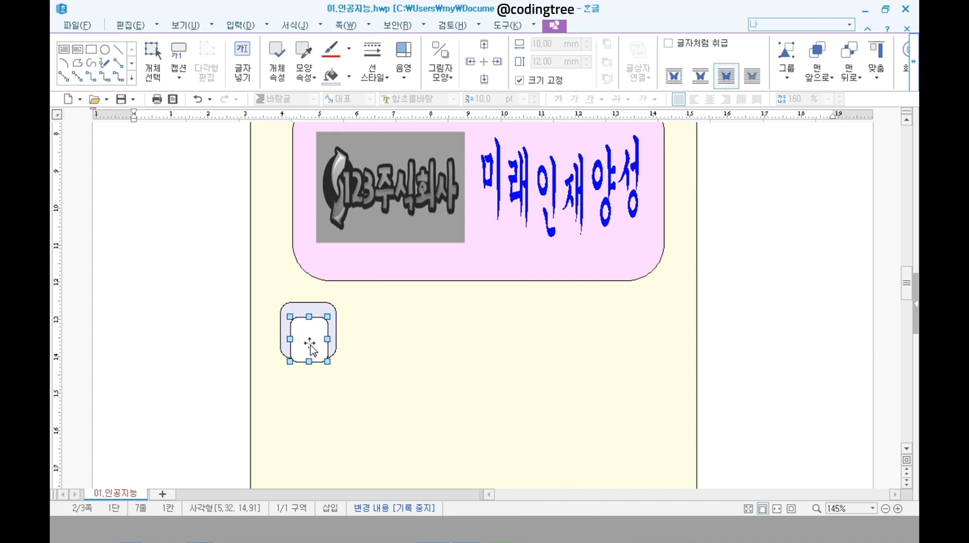
- Check the fill settings of the small rounded rectangle without changing them
{"action": "double_click", "coordinate": [310, 347]}
{"action": "left_click", "coordinate": [417, 121]}
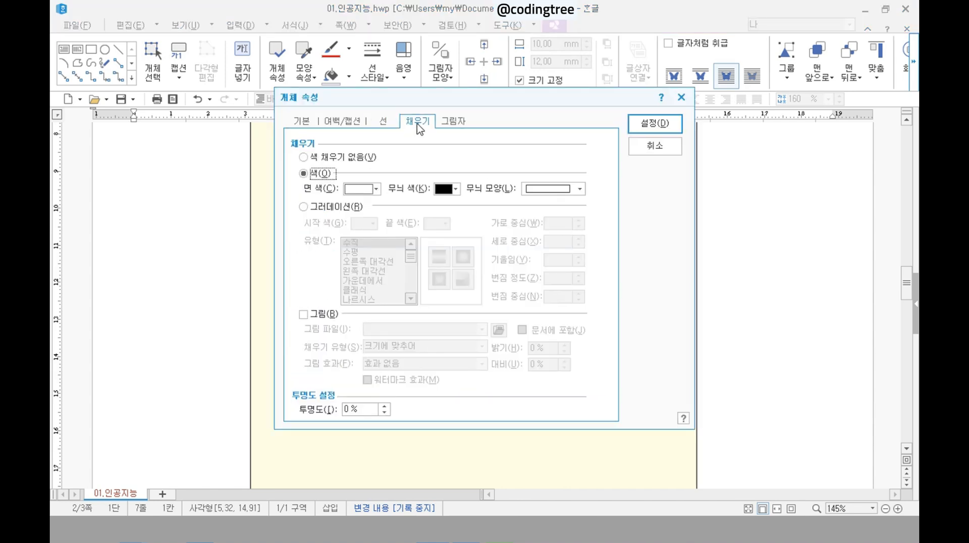
{"action": "left_click", "coordinate": [656, 147]}
- Move the white rounded rectangle so its left edge lines up with the lavender square's left edge, vertically centred on it
{"action": "mouse_move", "coordinate": [313, 337]}
{"action": "left_mouse_down"}
{"action": "mouse_move", "coordinate": [300, 337]}
{"action": "mouse_move", "coordinate": [317, 349]}
{"action": "mouse_move", "coordinate": [311, 335]}
{"action": "left_mouse_up"}
{"action": "key", "text": "Left"}
{"action": "key", "text": "Left"}
{"action": "key", "text": "Left"}
{"action": "key", "text": "Left"}
{"action": "key", "text": "Left"}
{"action": "key", "text": "Left"}
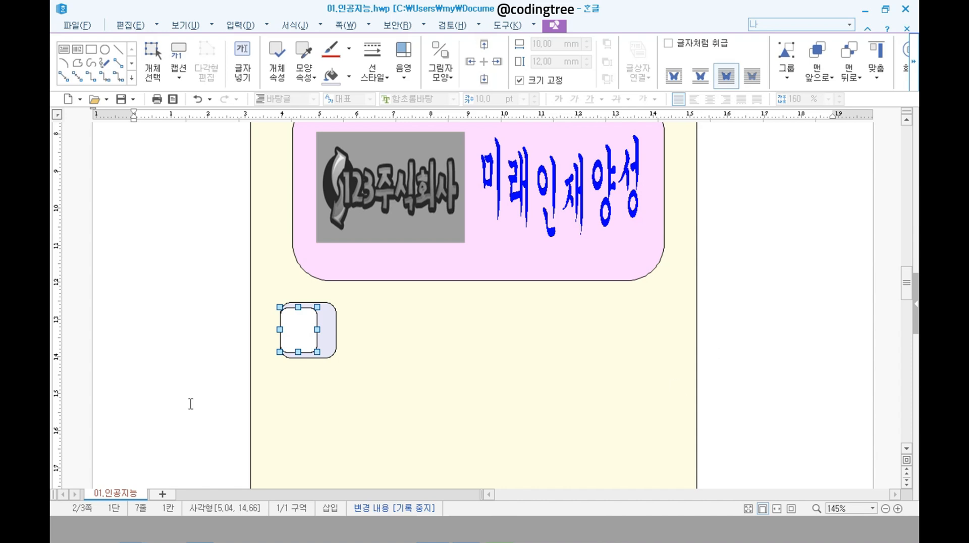
- Switch to the PDF and examine the font and alignment requirements for the small numbered rectangle, marking them
{"action": "key", "text": "alt+Tab"}
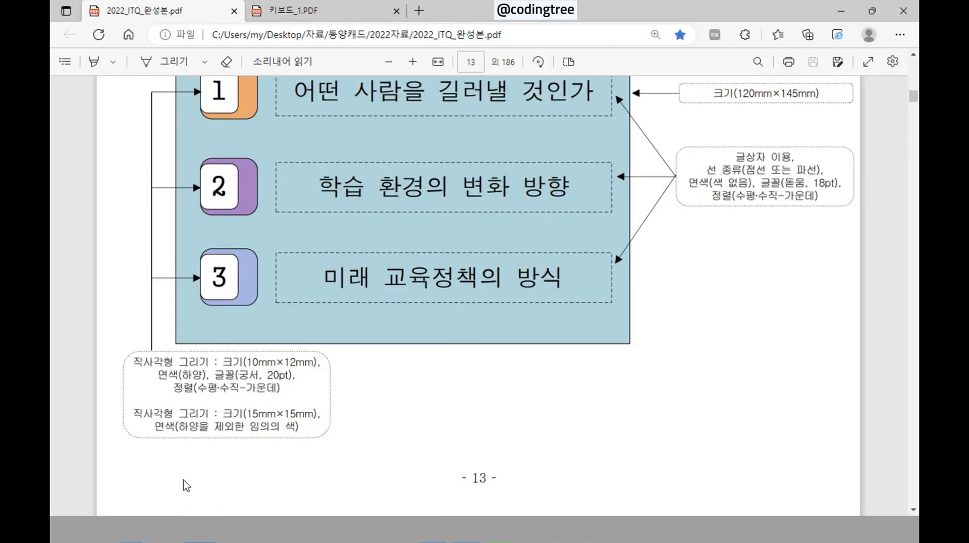
{"action": "left_click_drag", "start_coordinate": [236, 398], "coordinate": [243, 397]}
{"action": "mouse_move", "coordinate": [234, 380]}
{"action": "left_mouse_down"}
{"action": "mouse_move", "coordinate": [224, 366]}
{"action": "mouse_move", "coordinate": [260, 388]}
{"action": "left_mouse_up"}
{"action": "left_click_drag", "start_coordinate": [204, 417], "coordinate": [273, 402]}
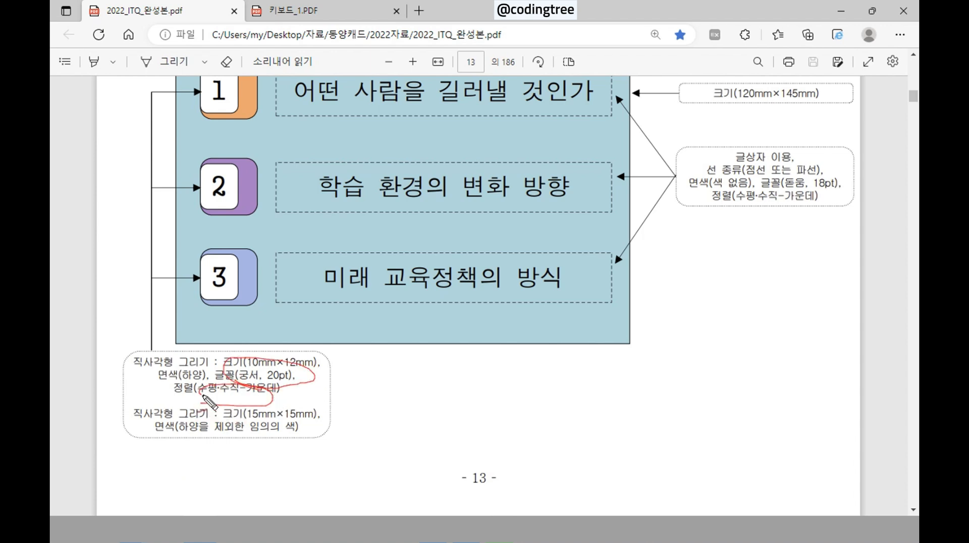
{"action": "left_click_drag", "start_coordinate": [211, 48], "coordinate": [255, 73]}
{"action": "left_click_drag", "start_coordinate": [263, 510], "coordinate": [268, 508]}
{"action": "key", "text": "Escape"}
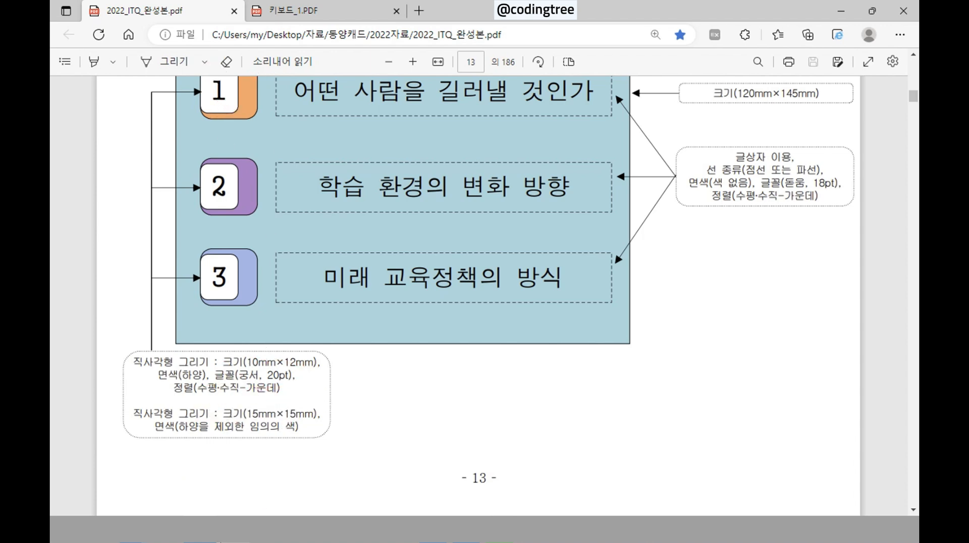
- Return to Hangul and examine the text-formatting options for the selected white rectangle, underlining them
{"action": "key", "text": "alt+Tab"}
{"action": "key", "text": "ctrl"}
{"action": "key", "text": "ctrl"}
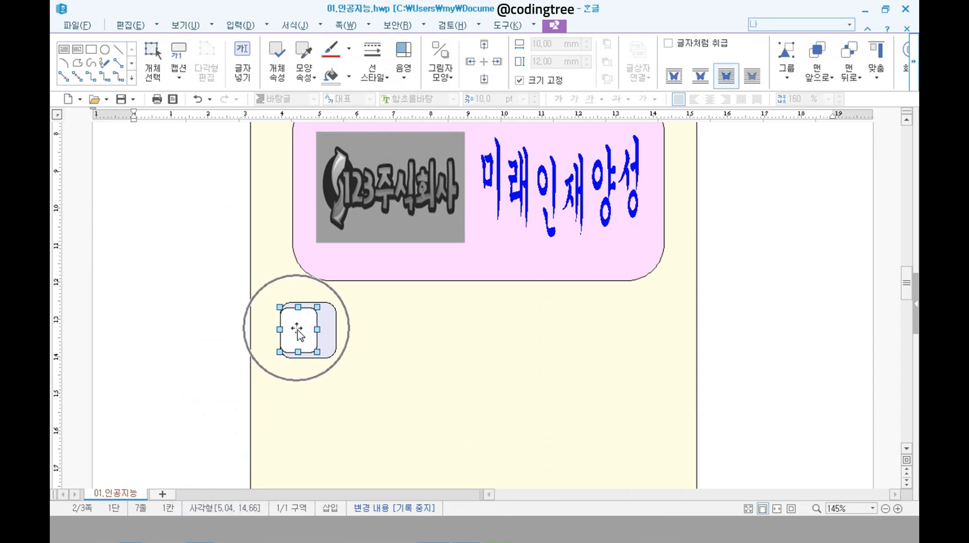
{"action": "key", "text": "ctrl+2"}
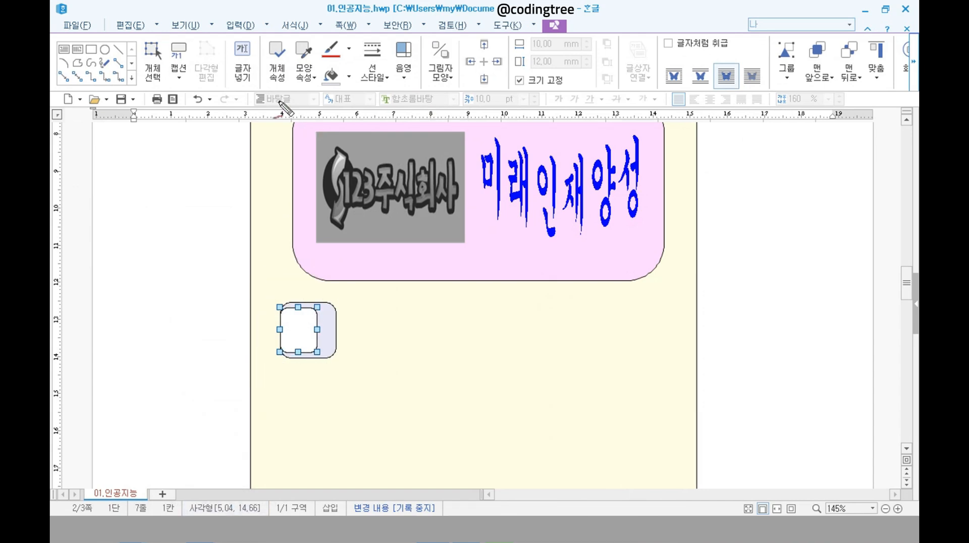
{"action": "left_click_drag", "start_coordinate": [275, 101], "coordinate": [809, 100]}
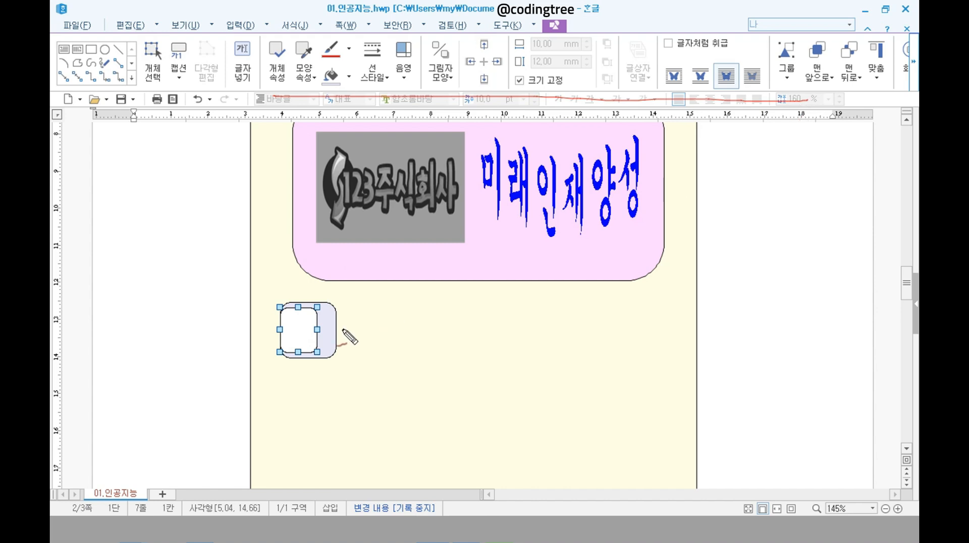
{"action": "key", "text": "Escape"}
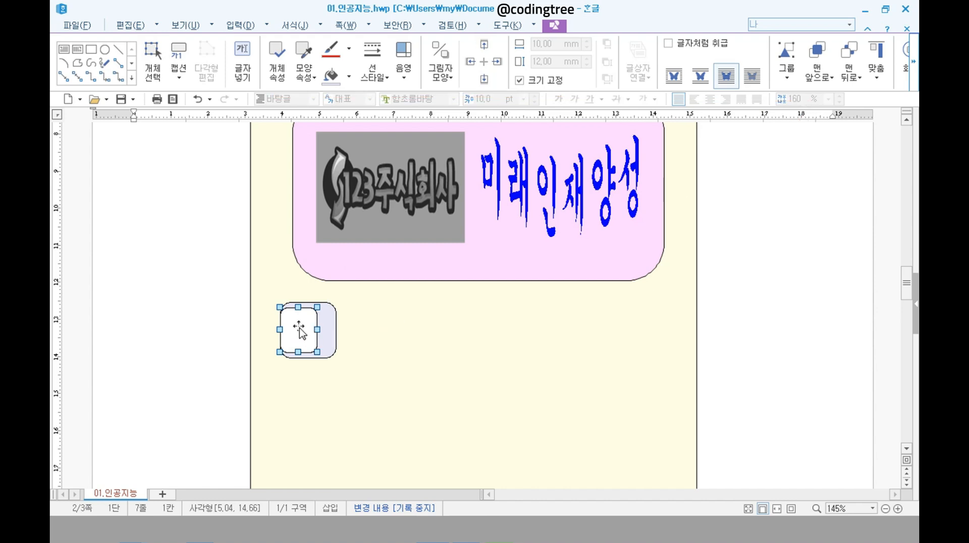
- Add the centred text 1 inside the white rounded rectangle, using the 궁서 font at 20 pt
{"action": "right_click", "coordinate": [301, 333]}
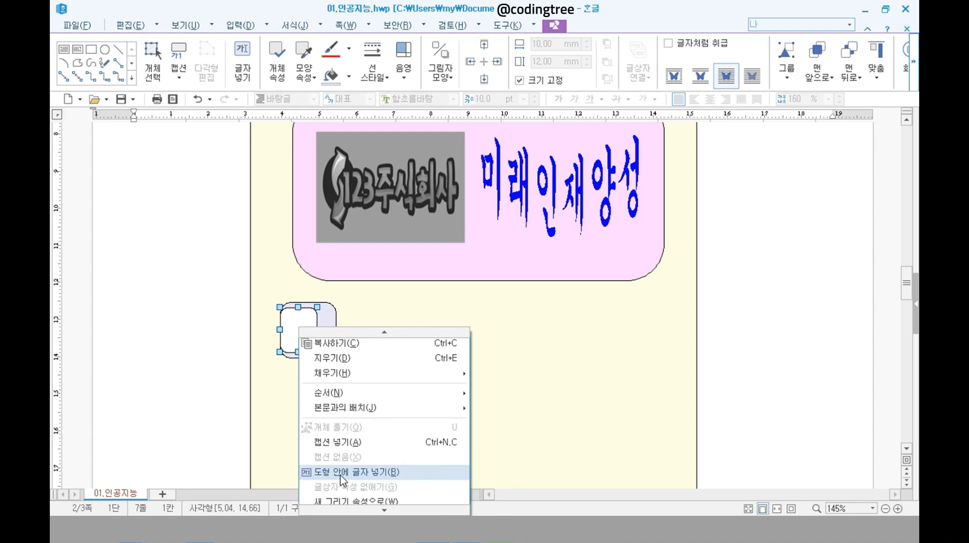
{"action": "left_click", "coordinate": [340, 474]}
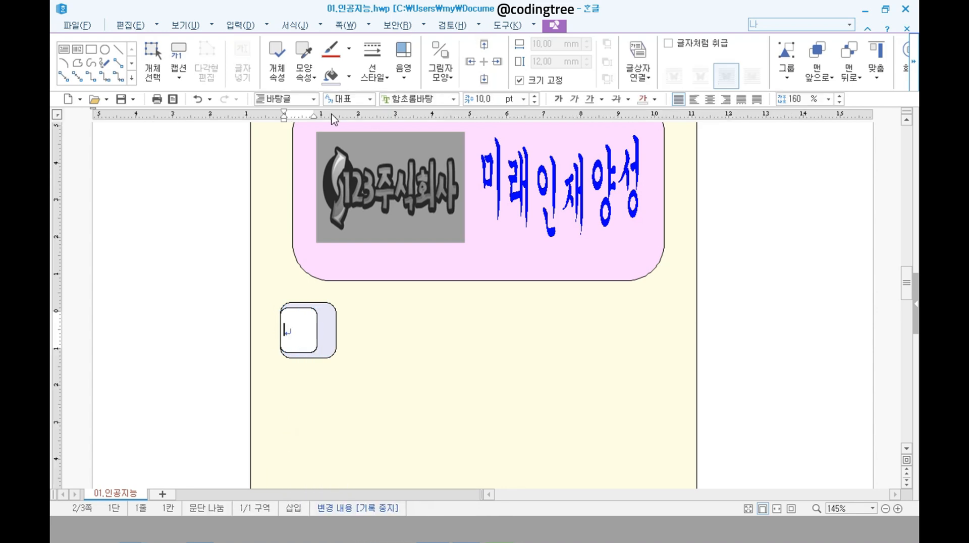
{"action": "left_click", "coordinate": [417, 99]}
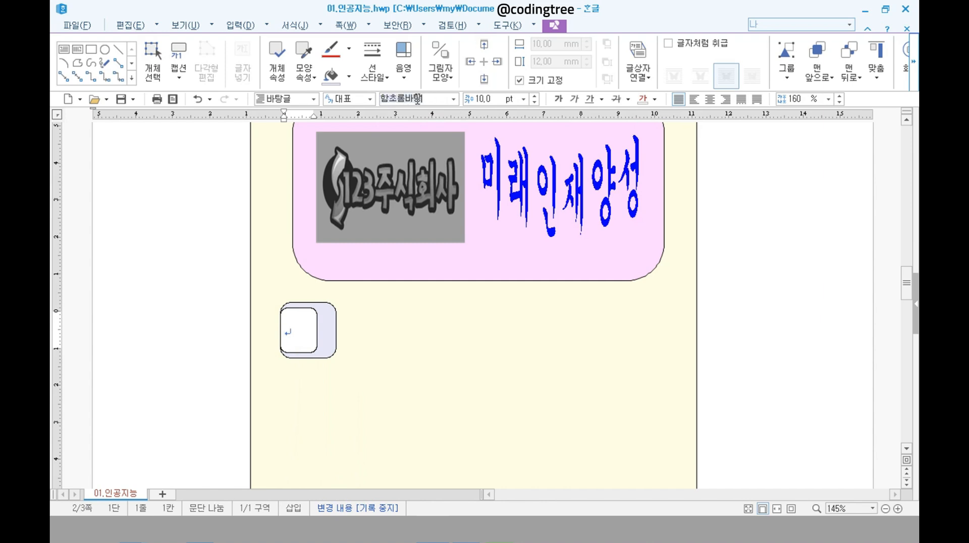
{"action": "type", "text": "궁"}
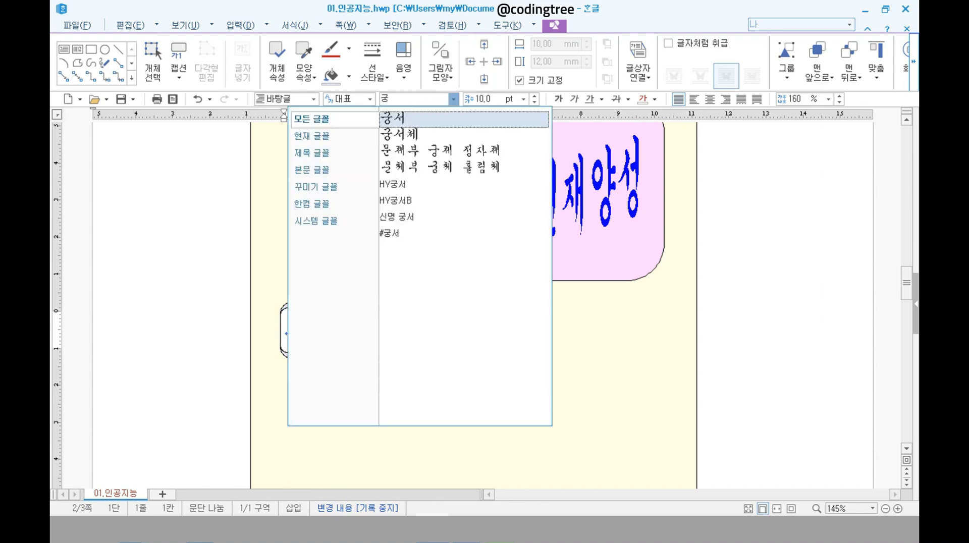
{"action": "key", "text": "Return"}
{"action": "left_click", "coordinate": [500, 99]}
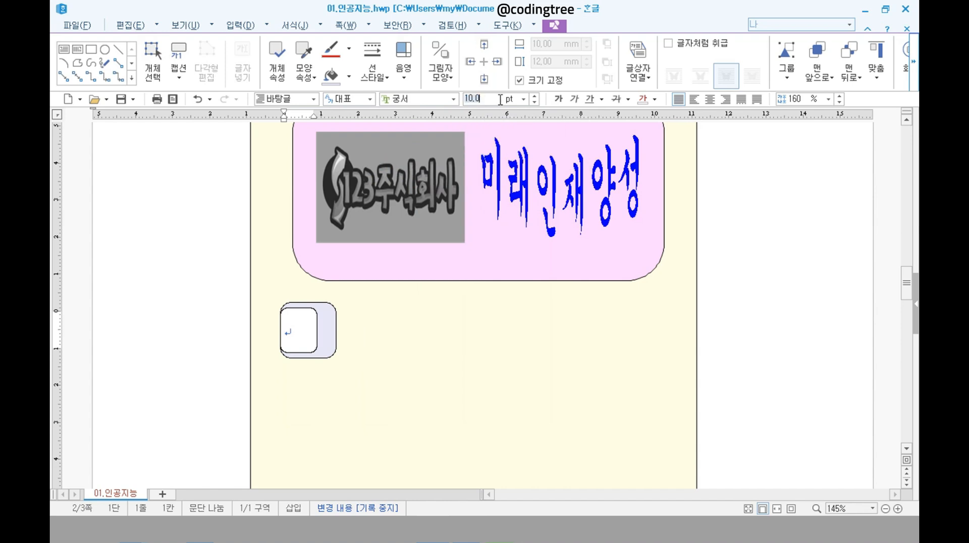
{"action": "type", "text": "20"}
{"action": "key", "text": "Return"}
{"action": "left_click", "coordinate": [709, 99]}
{"action": "type", "text": "1"}
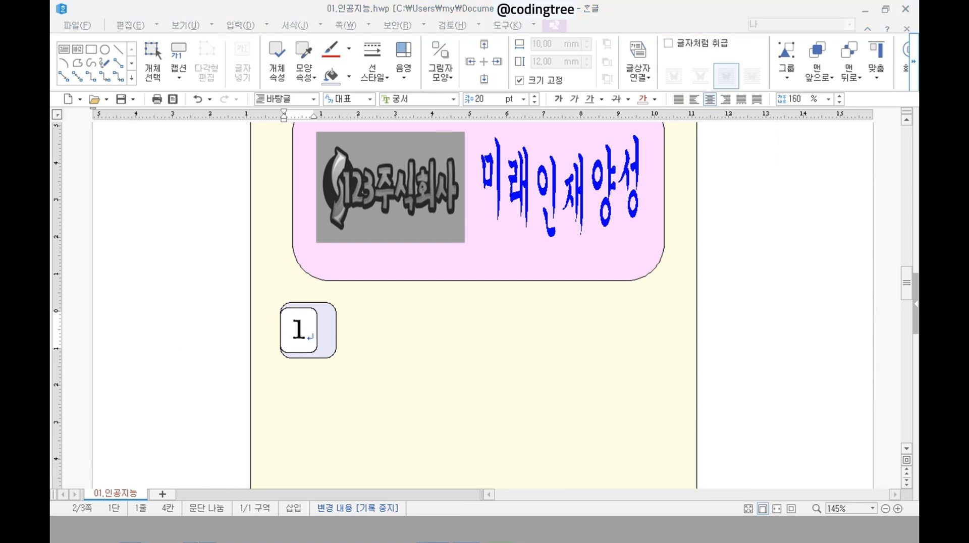
- Switch to the PDF and examine the text box requirement for the first numbered row, circling the box and underlining 글상자 이용
{"action": "key", "text": "alt+Tab"}
{"action": "scroll", "coordinate": [331, 450], "scroll_direction": "up", "scroll_amount": 2}
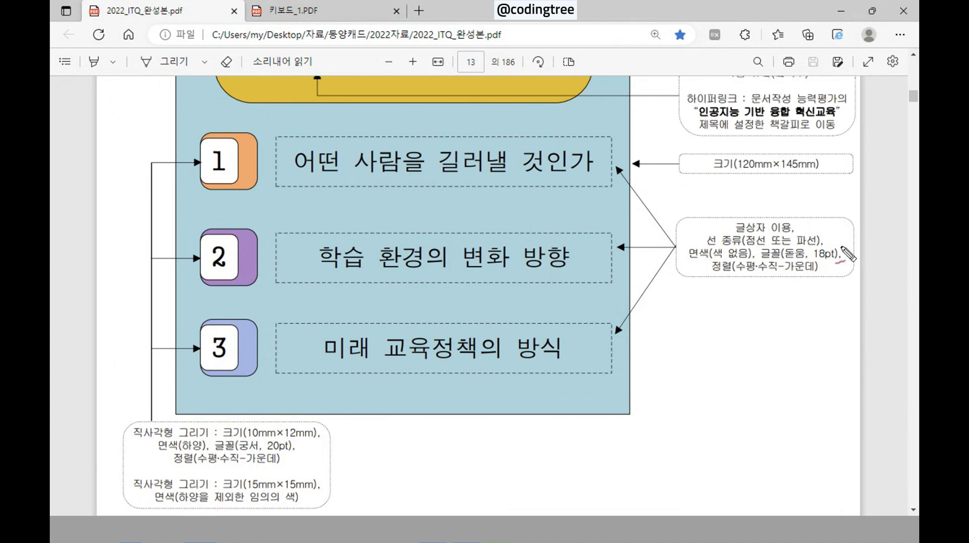
{"action": "mouse_move", "coordinate": [273, 178]}
{"action": "left_mouse_down"}
{"action": "mouse_move", "coordinate": [571, 161]}
{"action": "mouse_move", "coordinate": [392, 195]}
{"action": "left_mouse_up"}
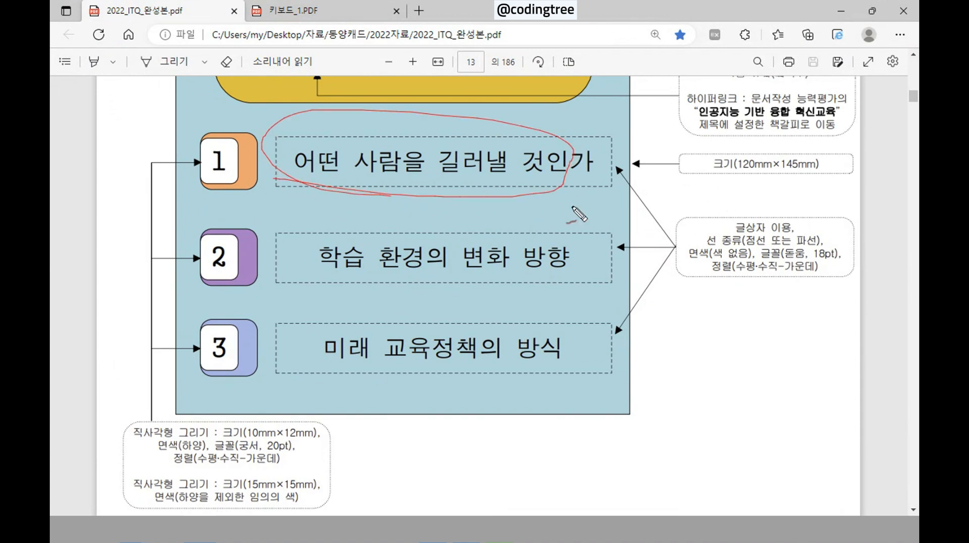
{"action": "left_click_drag", "start_coordinate": [733, 232], "coordinate": [803, 229]}
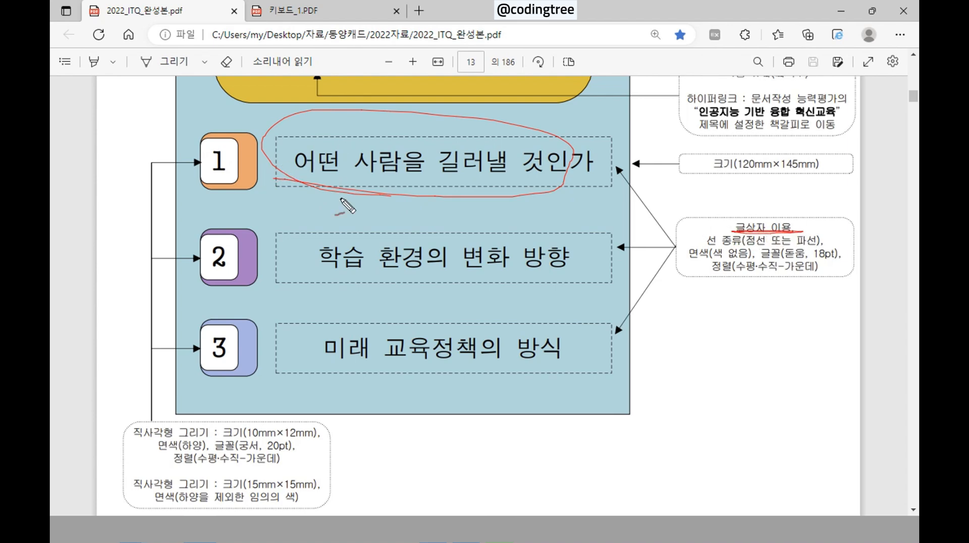
{"action": "key", "text": "Escape"}
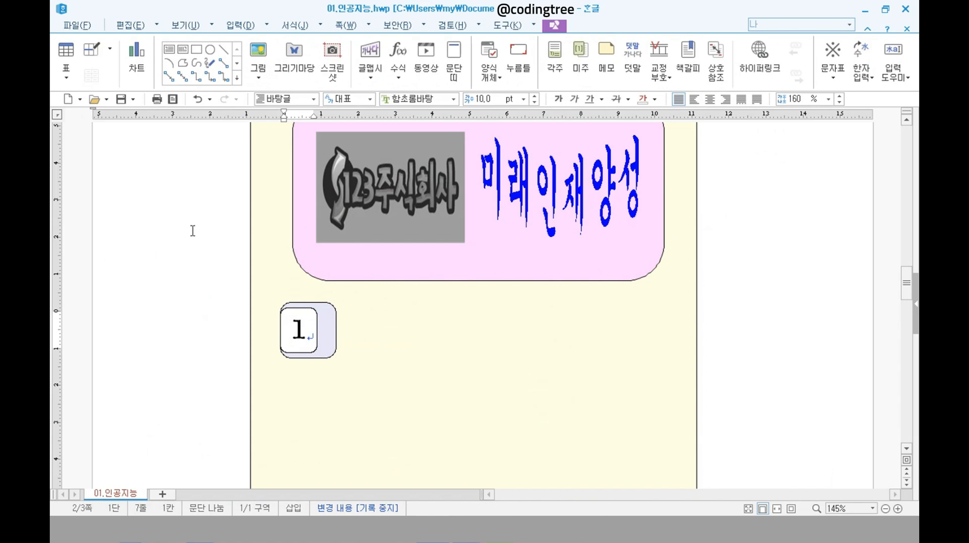
- Draw a horizontal text box about 92 mm wide and 13 mm high beside the number 1 shape
{"action": "left_click", "coordinate": [193, 231]}
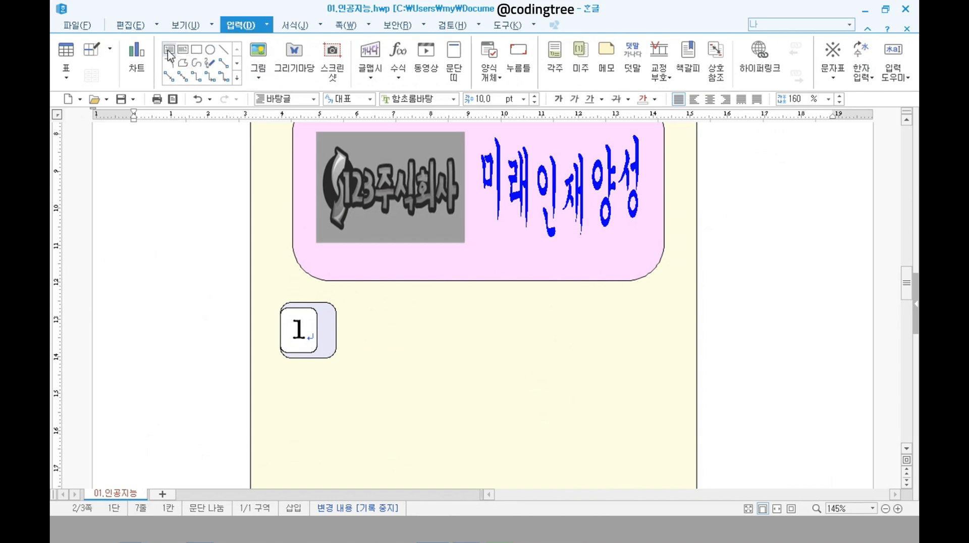
{"action": "left_click", "coordinate": [168, 50]}
{"action": "left_click_drag", "start_coordinate": [345, 306], "coordinate": [687, 356]}
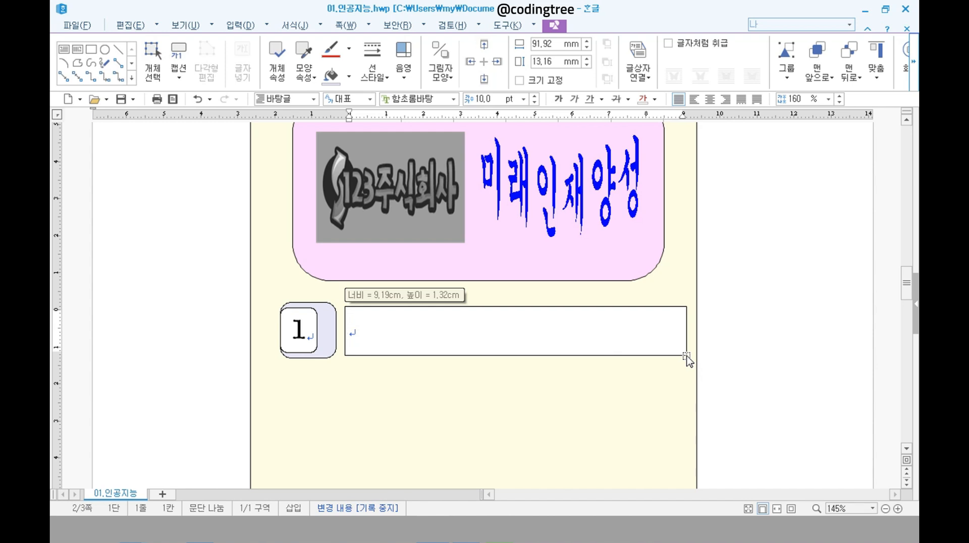
{"action": "left_click_drag", "start_coordinate": [687, 356], "coordinate": [686, 357]}
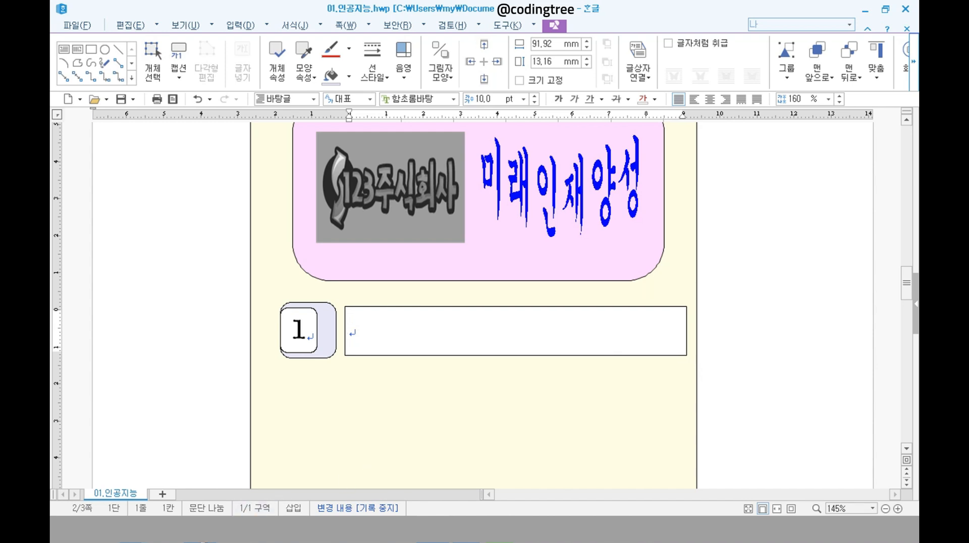
- Switch to the PDF and examine the text box's line type, fill, font and alignment requirements, underlining them
{"action": "key", "text": "alt+Tab"}
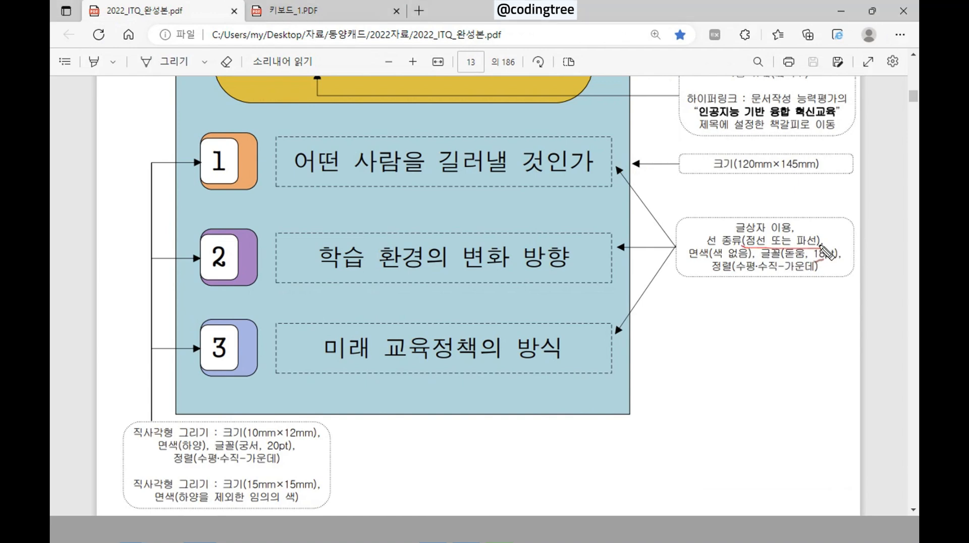
{"action": "mouse_move", "coordinate": [821, 247]}
{"action": "left_mouse_down"}
{"action": "mouse_move", "coordinate": [726, 236]}
{"action": "mouse_move", "coordinate": [777, 255]}
{"action": "mouse_move", "coordinate": [725, 268]}
{"action": "mouse_move", "coordinate": [775, 265]}
{"action": "mouse_move", "coordinate": [692, 255]}
{"action": "mouse_move", "coordinate": [848, 259]}
{"action": "left_mouse_up"}
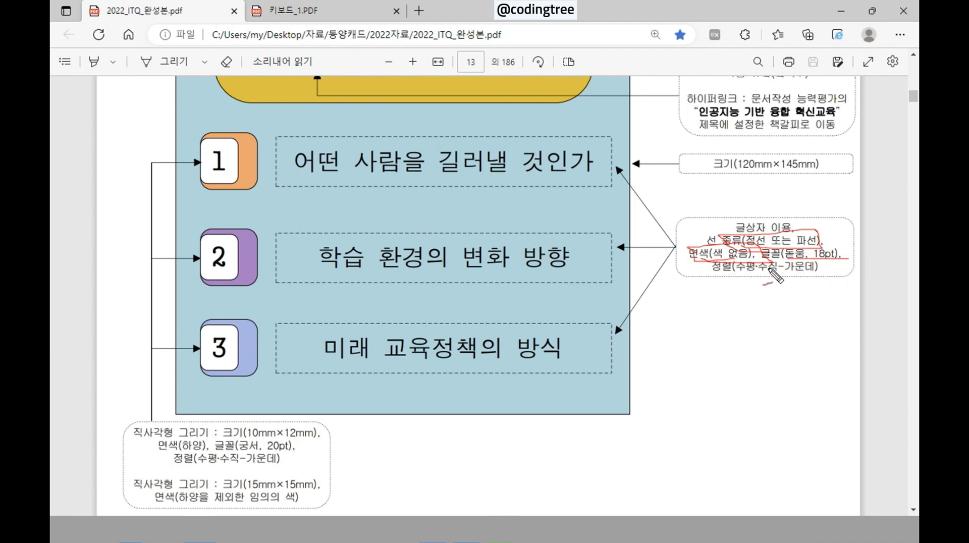
{"action": "left_click_drag", "start_coordinate": [729, 274], "coordinate": [813, 272]}
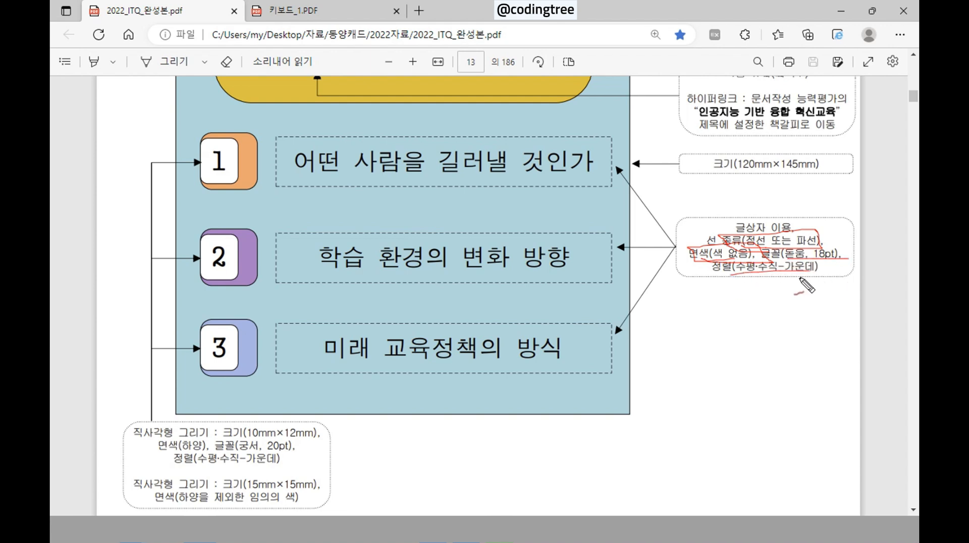
{"action": "key", "text": "Escape"}
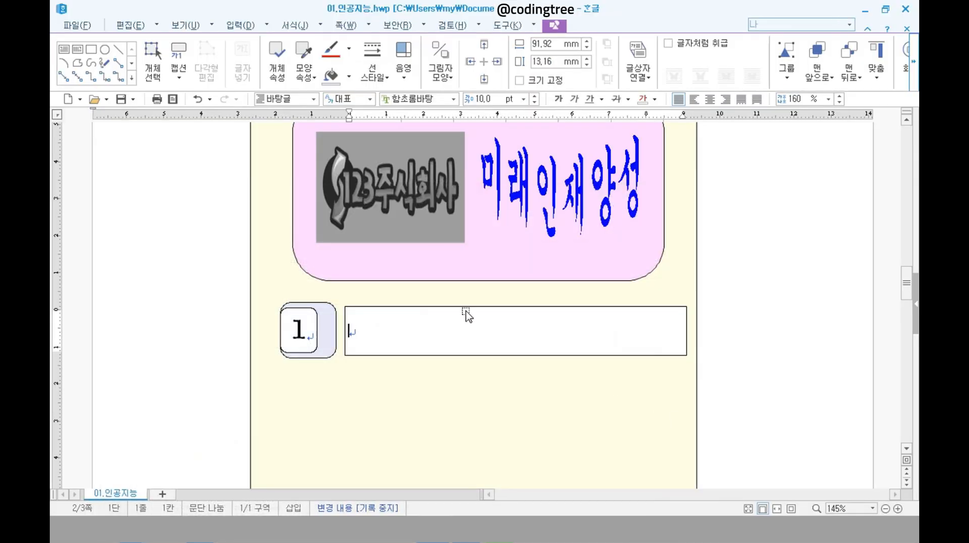
- Give the text box beside the number 1 shape a dashed outline and no fill colour
{"action": "left_click", "coordinate": [467, 307]}
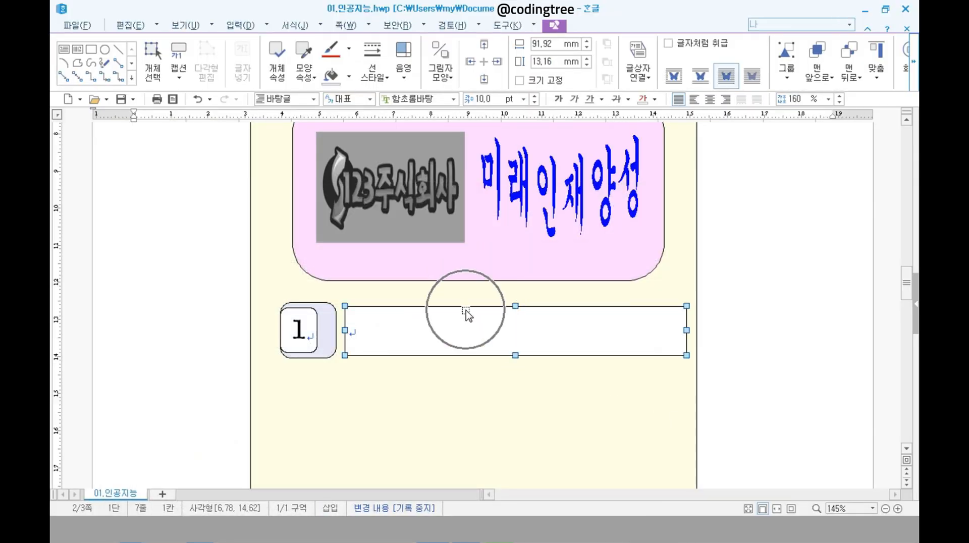
{"action": "left_click", "coordinate": [389, 86]}
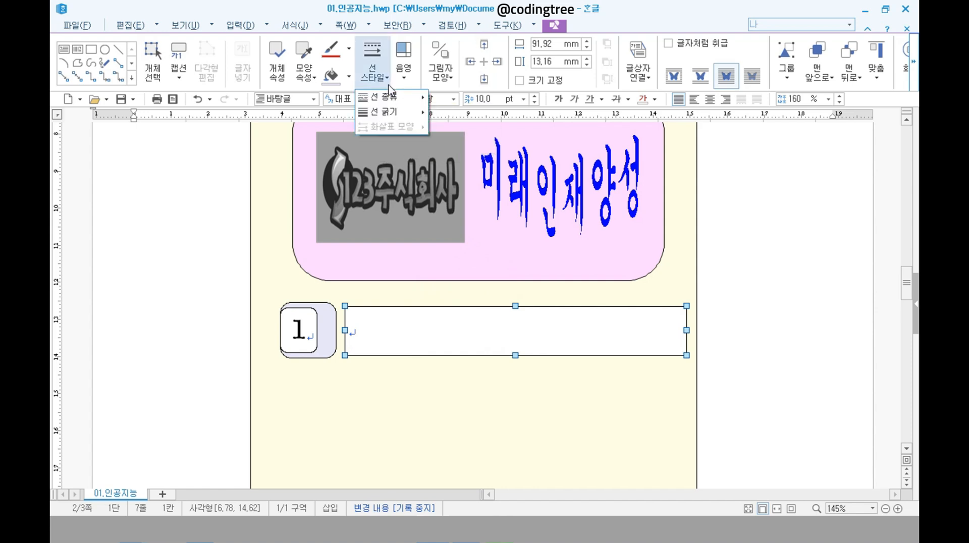
{"action": "left_click", "coordinate": [389, 97]}
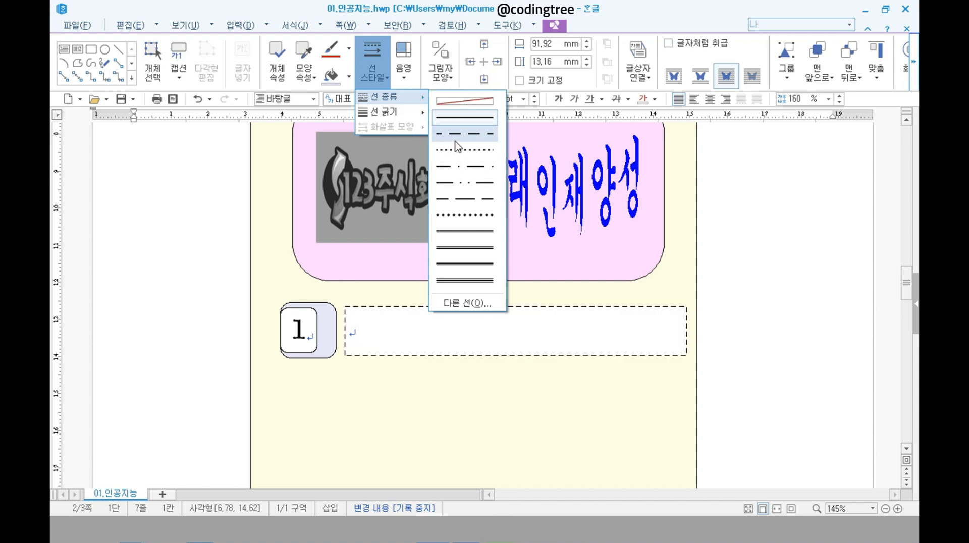
{"action": "left_click", "coordinate": [456, 143]}
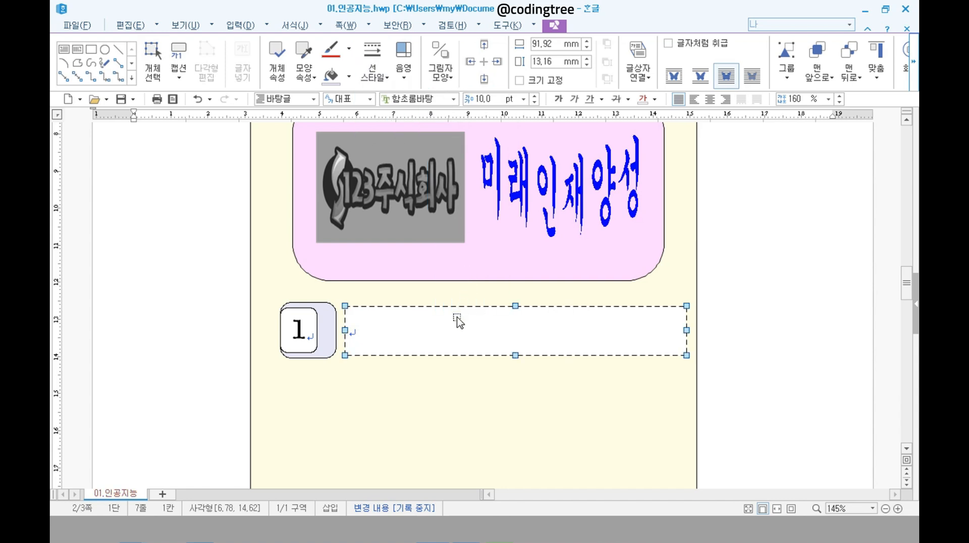
{"action": "left_click", "coordinate": [349, 77]}
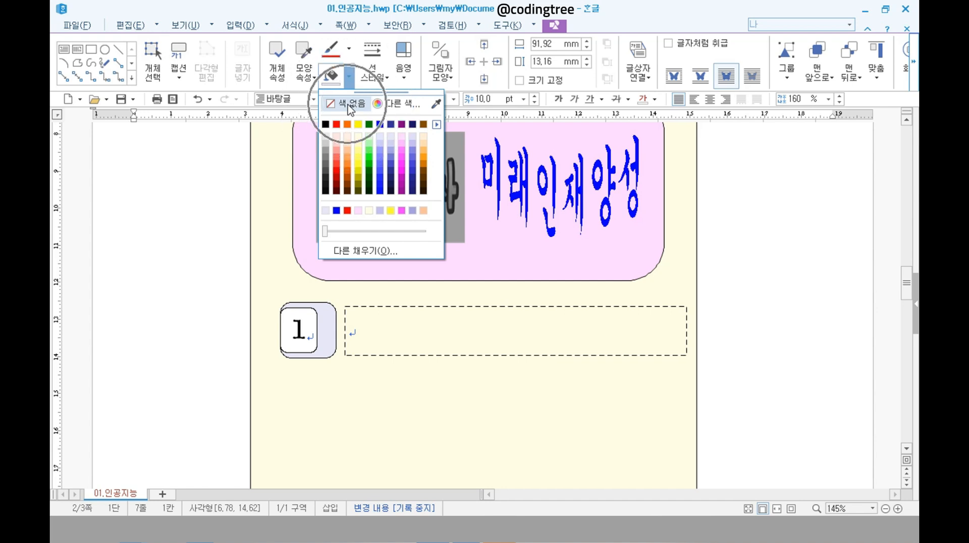
{"action": "left_click", "coordinate": [350, 106]}
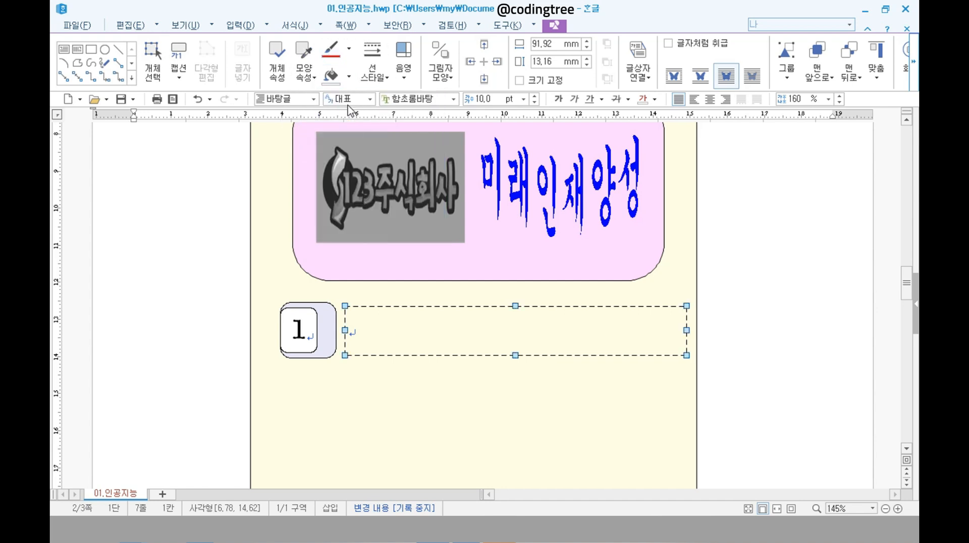
- Format the text box with the 돋움 font at 18 pt and centre alignment, and place the text cursor inside it
{"action": "left_click", "coordinate": [429, 99]}
{"action": "type", "text": "돋움"}
{"action": "key", "text": "Return"}
{"action": "left_click", "coordinate": [486, 99]}
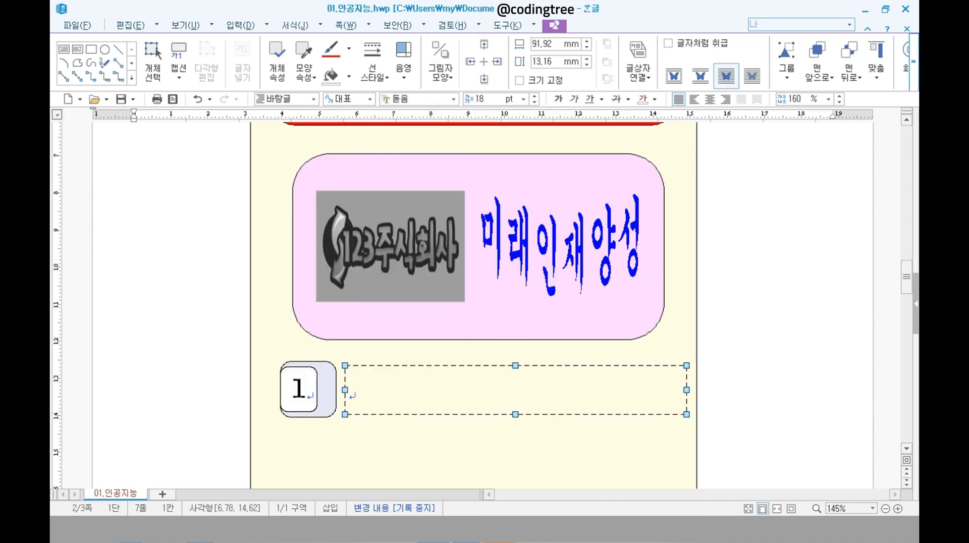
{"action": "left_click", "coordinate": [710, 99]}
{"action": "scroll", "coordinate": [539, 449], "scroll_direction": "down", "scroll_amount": 2}
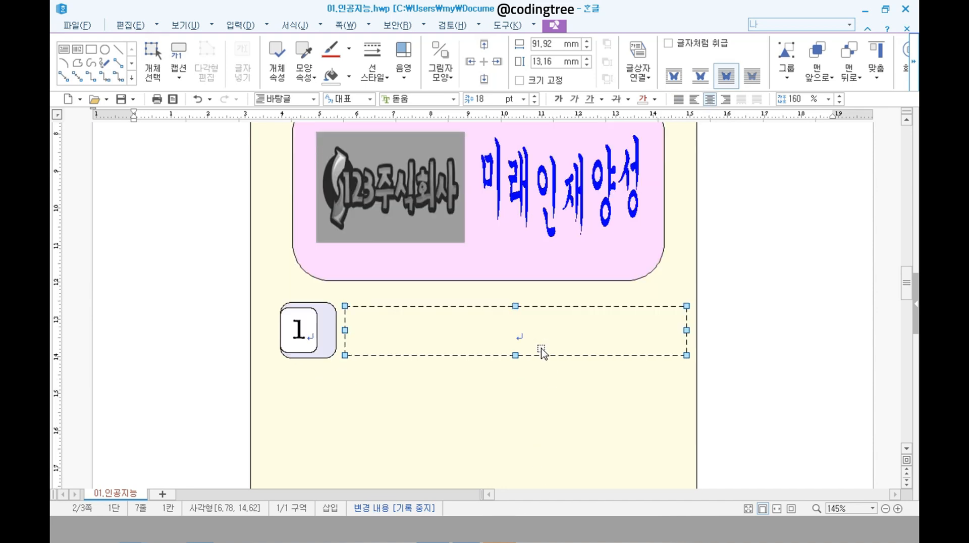
{"action": "left_click", "coordinate": [777, 343]}
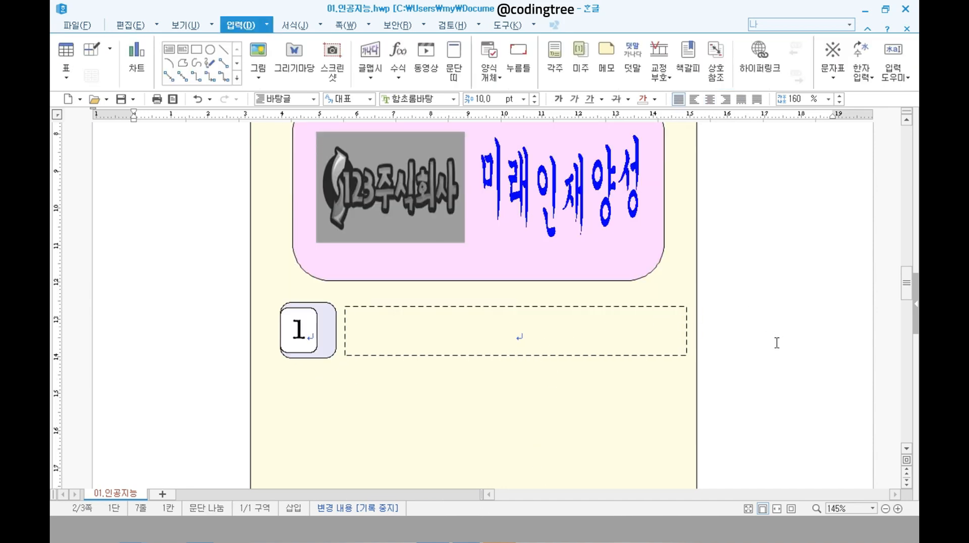
{"action": "left_click", "coordinate": [520, 335]}
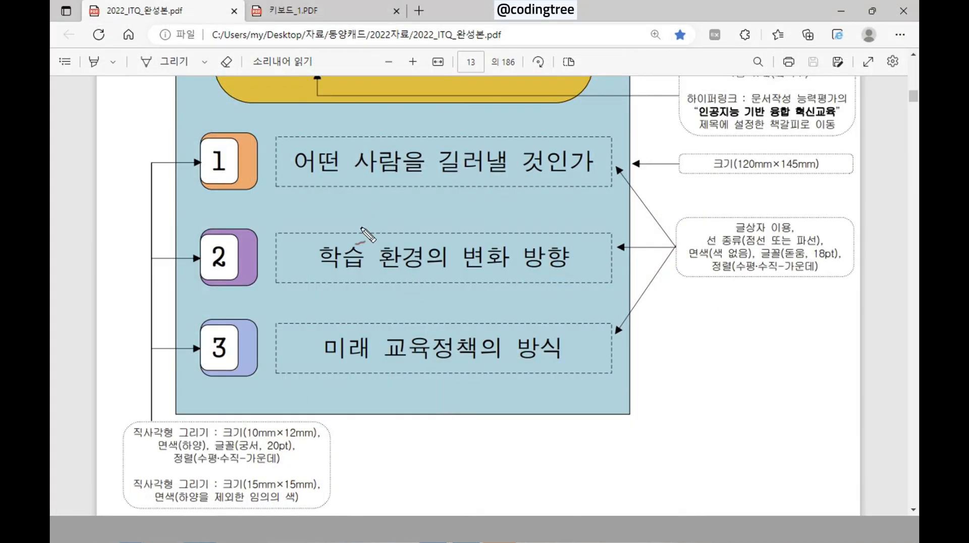
- Switch to the PDF and examine the texts of the three numbered rows, ticking and underlining them
{"action": "mouse_move", "coordinate": [274, 123]}
{"action": "left_mouse_down"}
{"action": "mouse_move", "coordinate": [295, 167]}
{"action": "mouse_move", "coordinate": [351, 127]}
{"action": "left_mouse_up"}
{"action": "left_click_drag", "start_coordinate": [297, 172], "coordinate": [580, 171]}
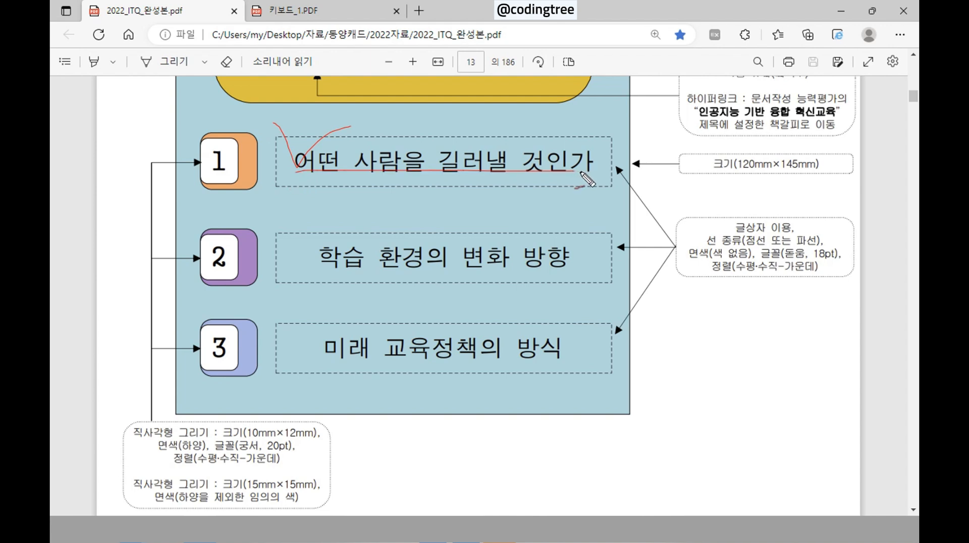
{"action": "left_click_drag", "start_coordinate": [288, 237], "coordinate": [336, 239]}
{"action": "mouse_move", "coordinate": [293, 312]}
{"action": "left_mouse_down"}
{"action": "mouse_move", "coordinate": [515, 349]}
{"action": "mouse_move", "coordinate": [604, 348]}
{"action": "left_mouse_up"}
{"action": "left_click_drag", "start_coordinate": [297, 170], "coordinate": [629, 172]}
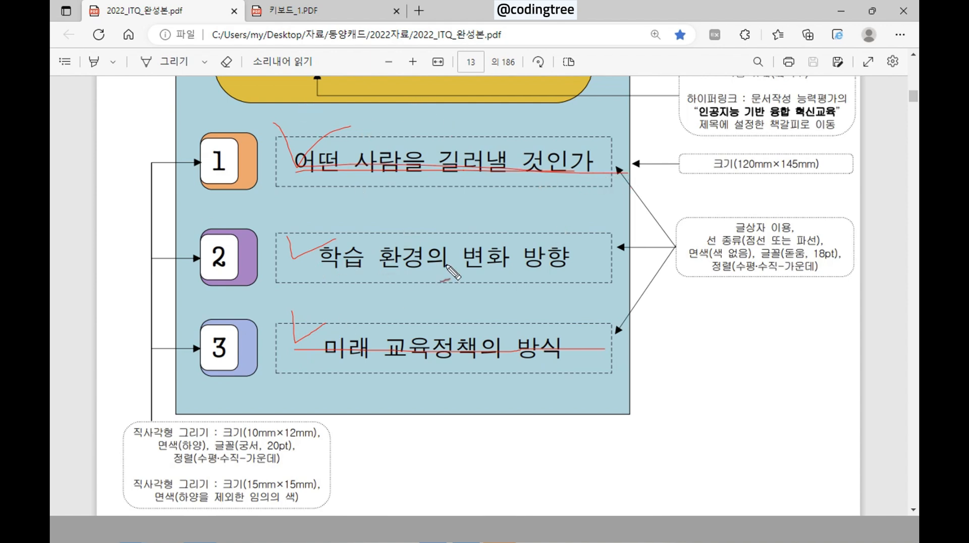
- Examine in the PDF how the first row repeats below, circling row 1 and marking arrows towards rows 2 and 3
{"action": "mouse_move", "coordinate": [148, 183]}
{"action": "left_mouse_down"}
{"action": "mouse_move", "coordinate": [207, 188]}
{"action": "mouse_move", "coordinate": [159, 129]}
{"action": "mouse_move", "coordinate": [323, 188]}
{"action": "left_mouse_up"}
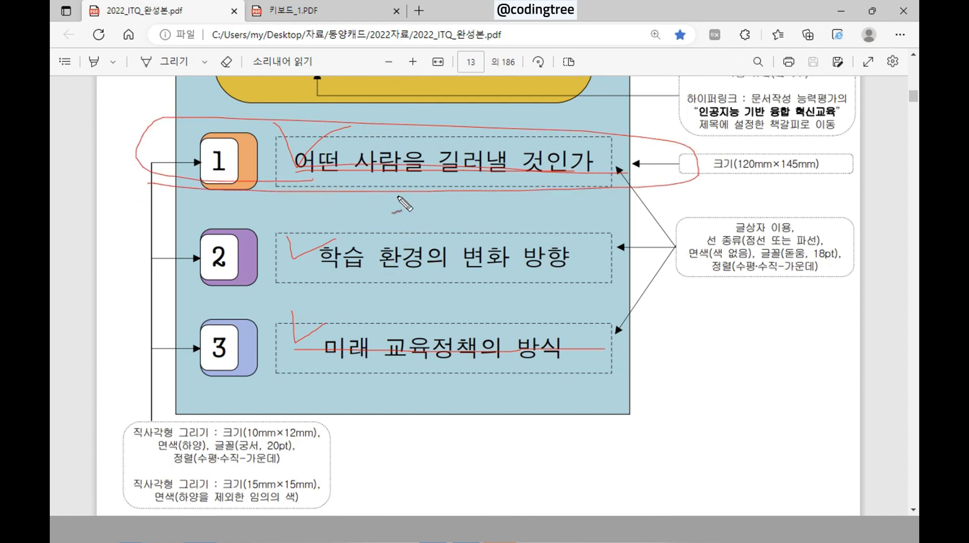
{"action": "left_click_drag", "start_coordinate": [398, 197], "coordinate": [418, 224]}
{"action": "mouse_move", "coordinate": [388, 283]}
{"action": "left_mouse_down"}
{"action": "mouse_move", "coordinate": [382, 325]}
{"action": "mouse_move", "coordinate": [416, 309]}
{"action": "left_mouse_up"}
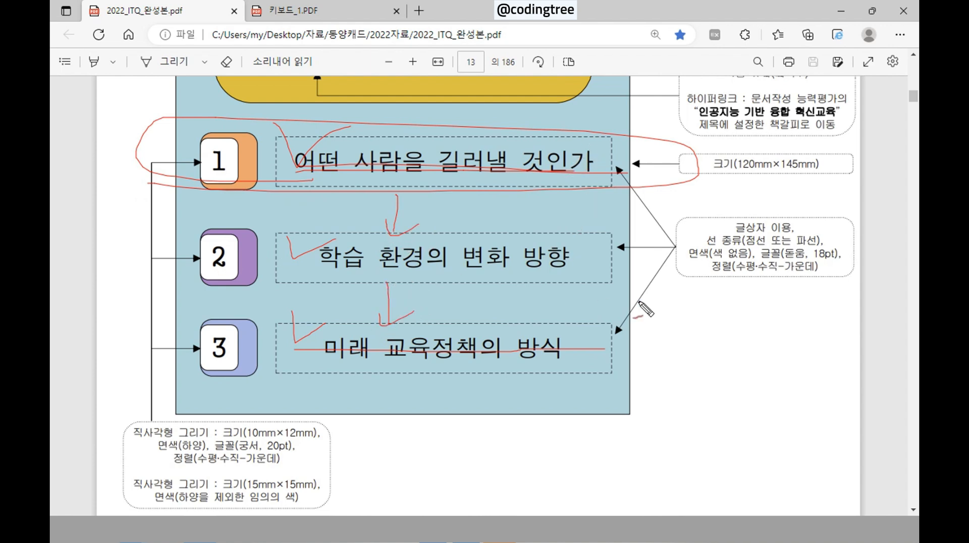
{"action": "left_click_drag", "start_coordinate": [283, 174], "coordinate": [267, 219]}
{"action": "mouse_move", "coordinate": [542, 137]}
{"action": "left_mouse_down"}
{"action": "mouse_move", "coordinate": [307, 194]}
{"action": "mouse_move", "coordinate": [549, 132]}
{"action": "left_mouse_up"}
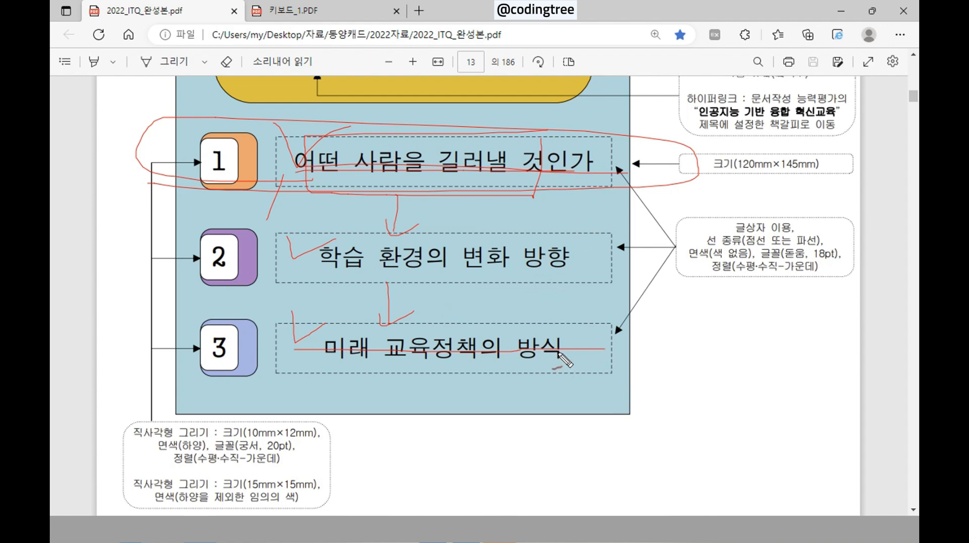
{"action": "key", "text": "Escape"}
- Return to Hangul and enter 어떤 사람을 길러낼 것인가 in the dashed text box
{"action": "key", "text": "alt+Tab"}
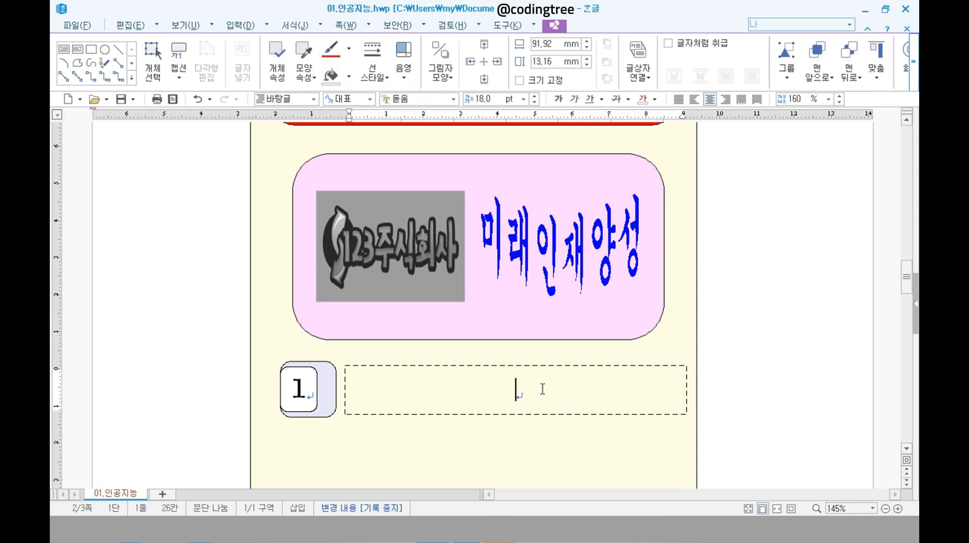
{"action": "type", "text": "어떤 사람을 ㄱ"}
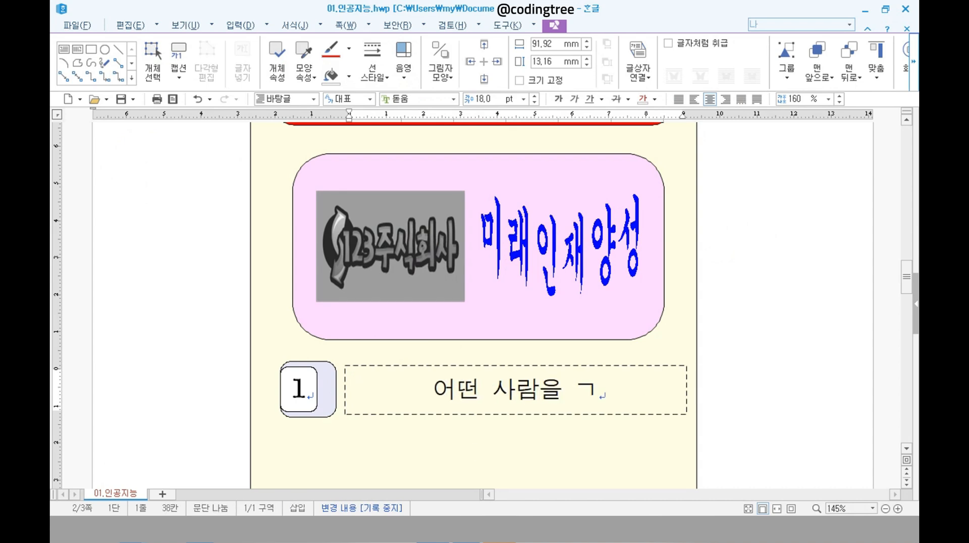
{"action": "key", "text": "BackSpace"}
{"action": "type", "text": "길러낼 것인가"}
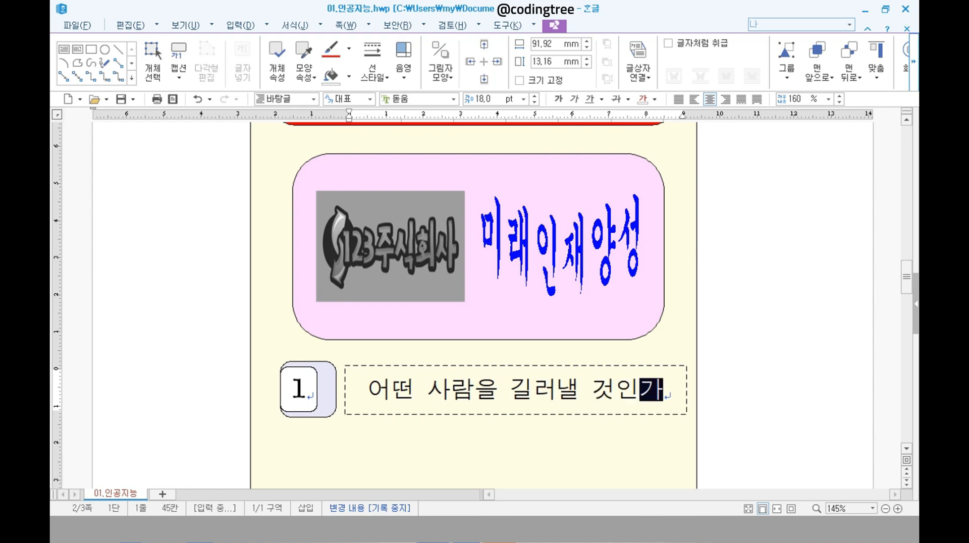
{"action": "key", "text": "Return"}
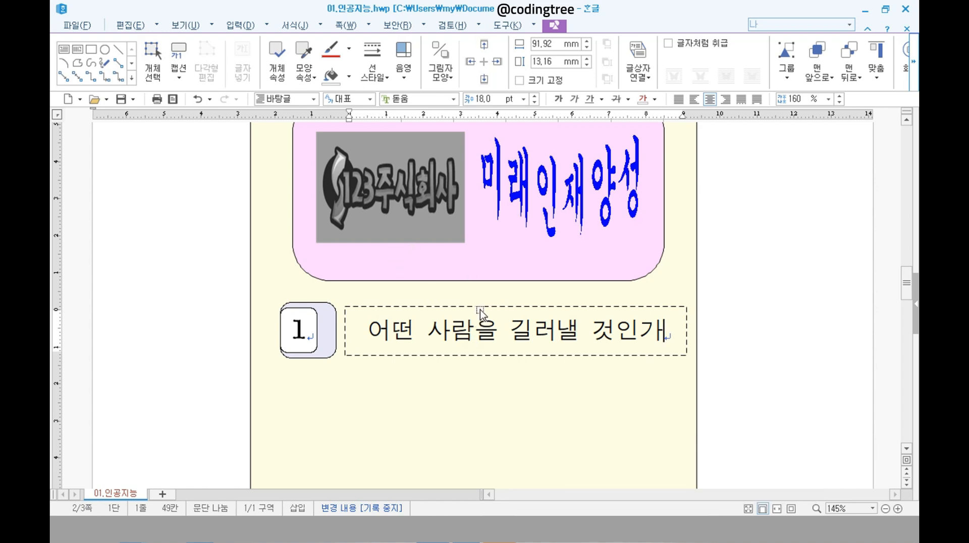
- Try copying the number 1 shapes and their text box downward twice, and undo both copies
{"action": "scroll", "coordinate": [479, 310], "scroll_direction": "down", "scroll_amount": 1}
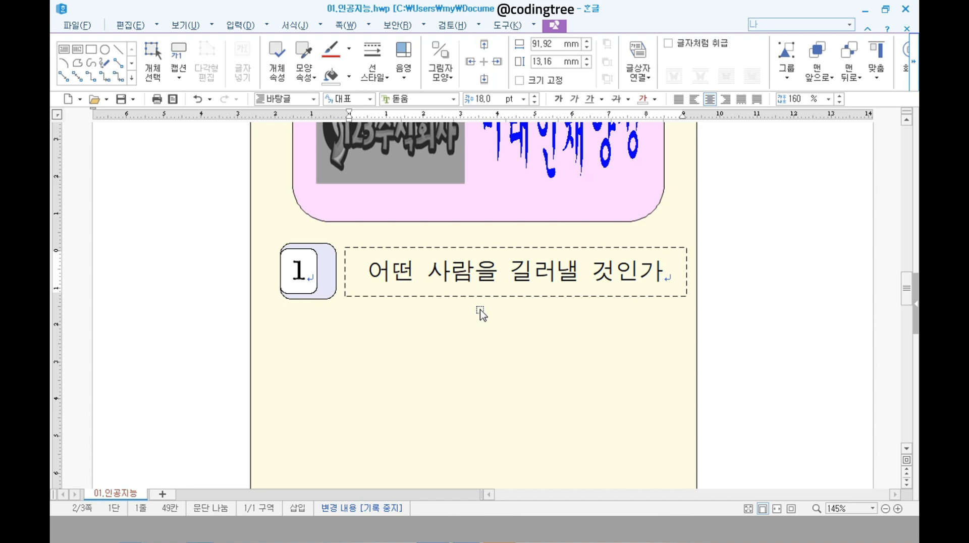
{"action": "left_click", "coordinate": [507, 251]}
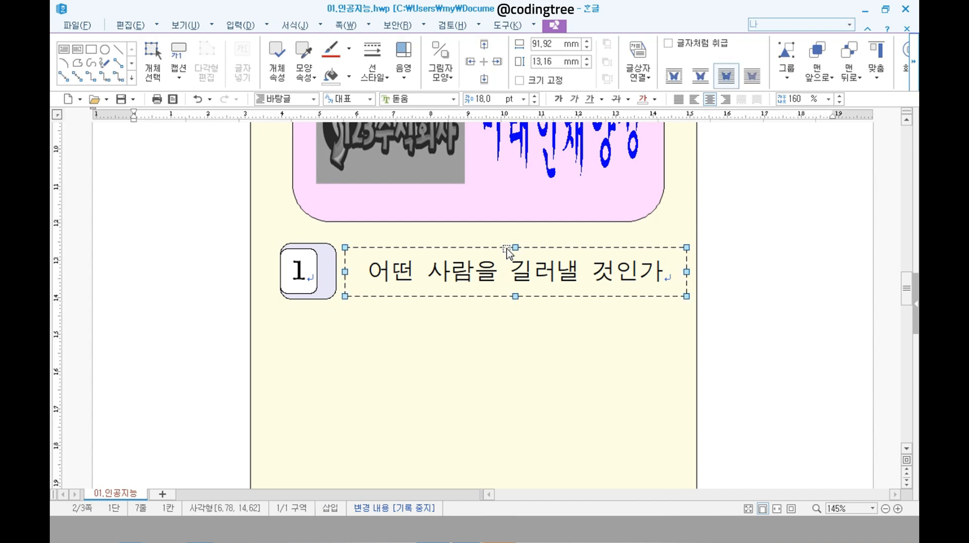
{"action": "left_click", "coordinate": [325, 275], "text": "shift"}
{"action": "left_click", "coordinate": [297, 272], "text": "shift"}
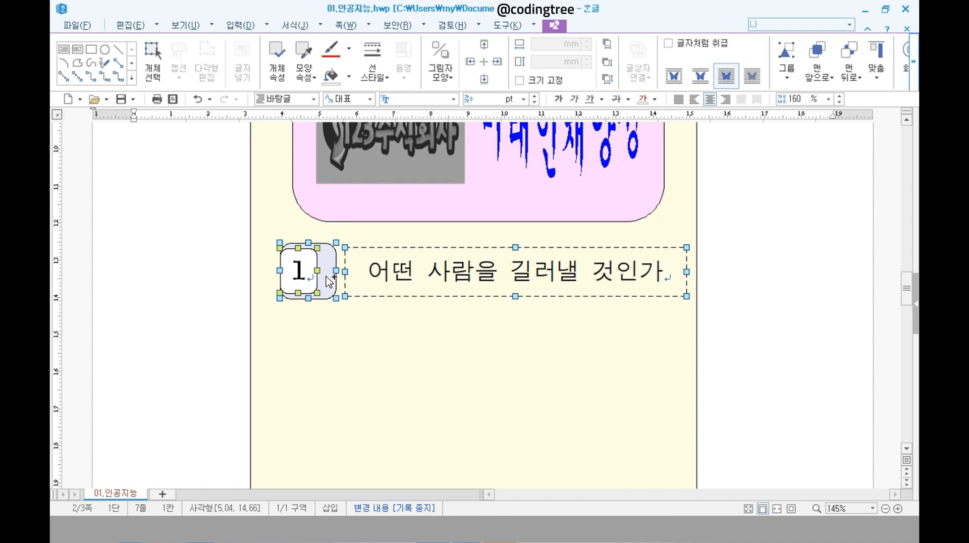
{"action": "left_click_drag", "start_coordinate": [330, 282], "coordinate": [305, 444]}
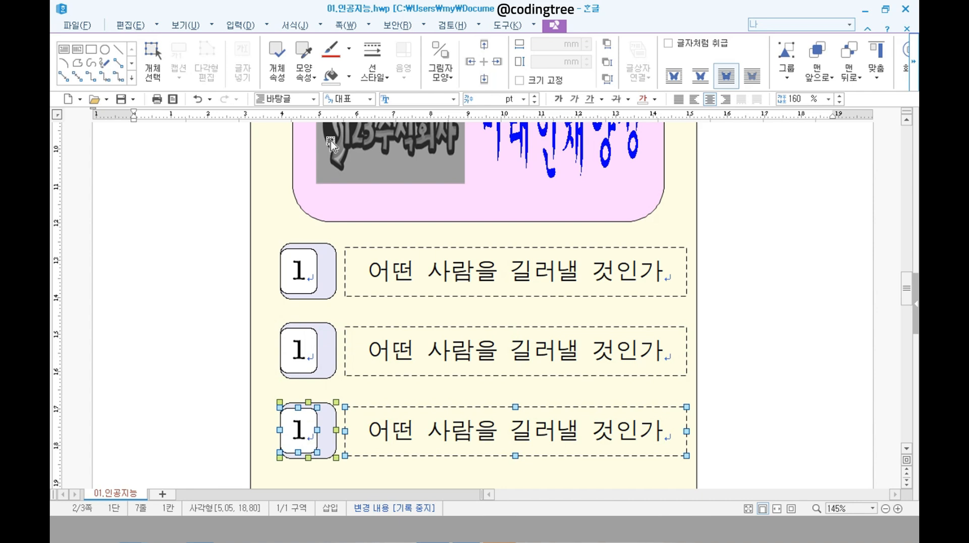
{"action": "left_click", "coordinate": [197, 99]}
{"action": "left_click", "coordinate": [198, 99]}
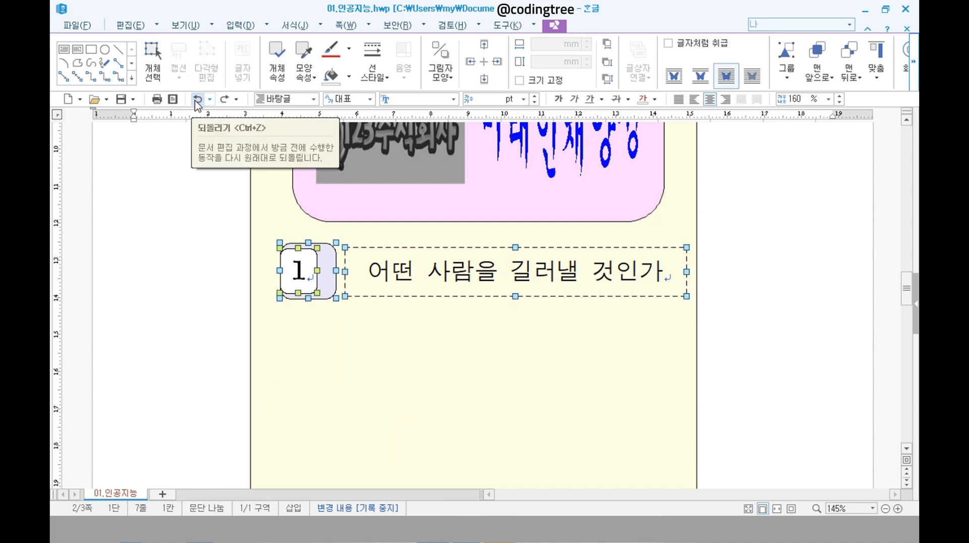
{"action": "left_click", "coordinate": [757, 333]}
{"action": "left_click", "coordinate": [660, 268]}
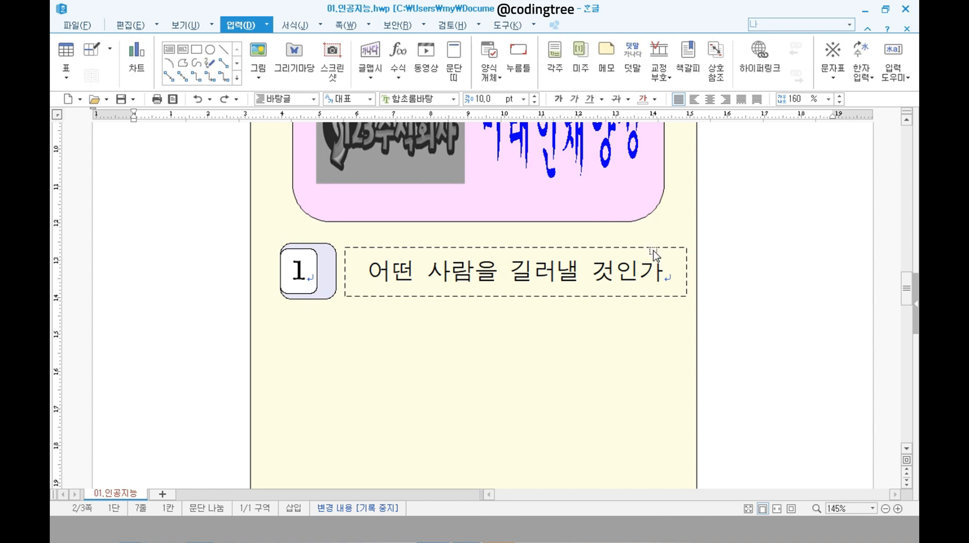
{"action": "left_click", "coordinate": [654, 248]}
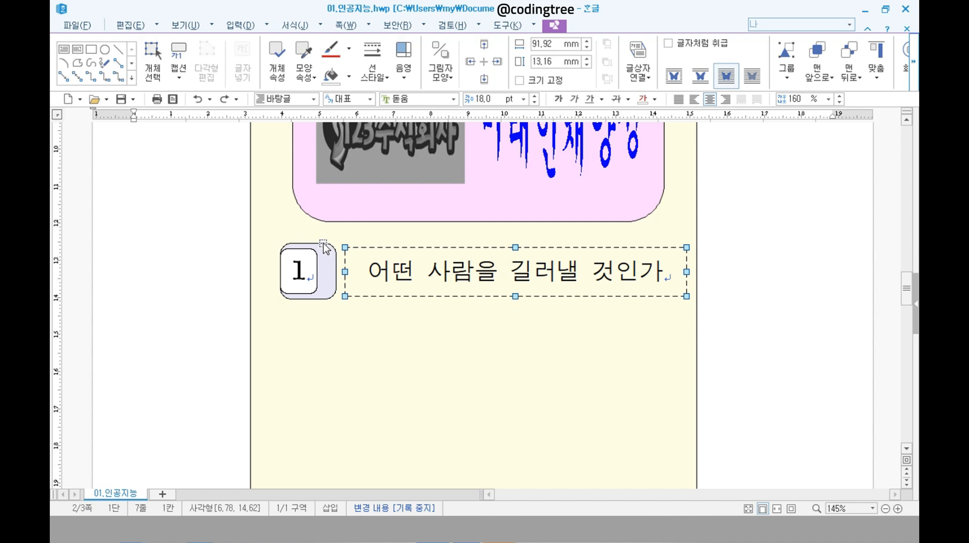
{"action": "left_click", "coordinate": [322, 244], "text": "shift"}
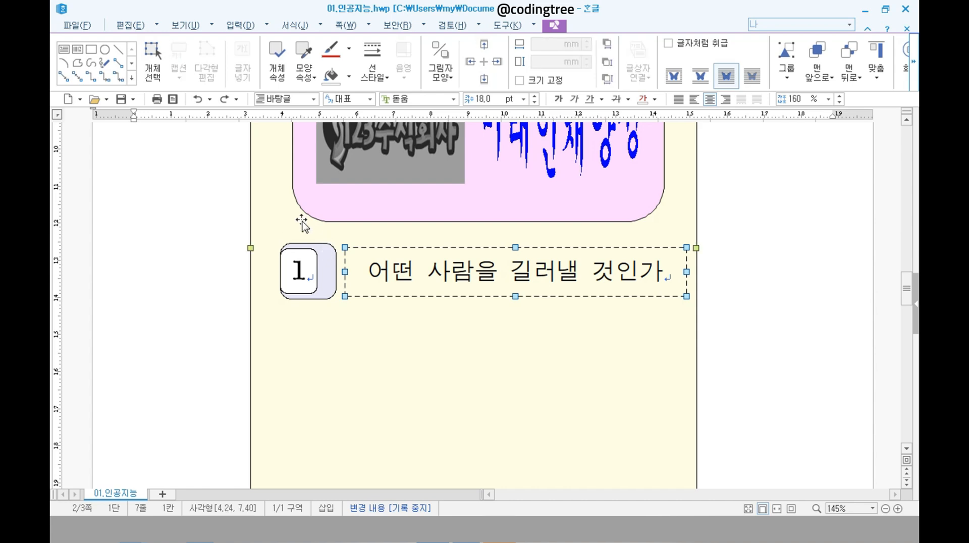
{"action": "left_click", "coordinate": [803, 296]}
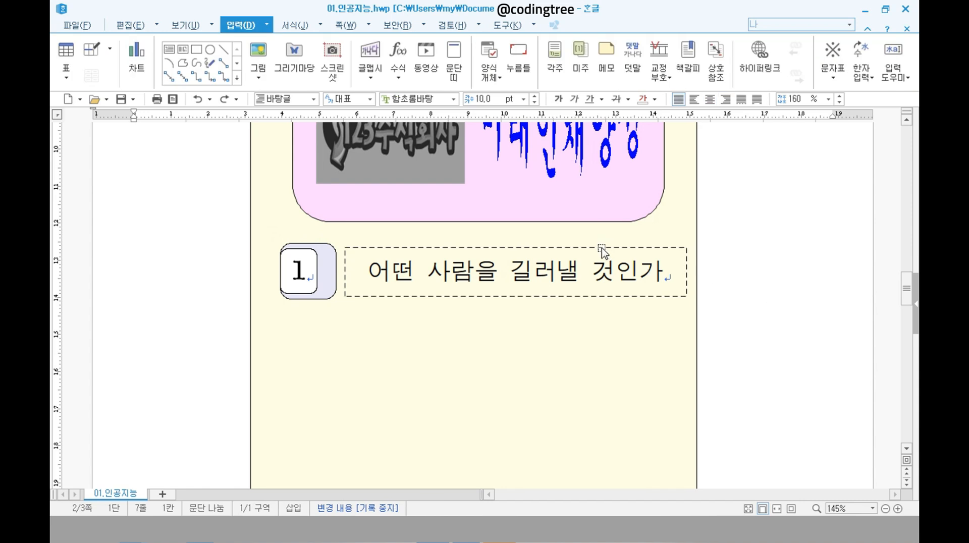
- Copy both number 1 rectangles and their dashed text box straight down twice to form the second and third rows
{"action": "left_click", "coordinate": [602, 248]}
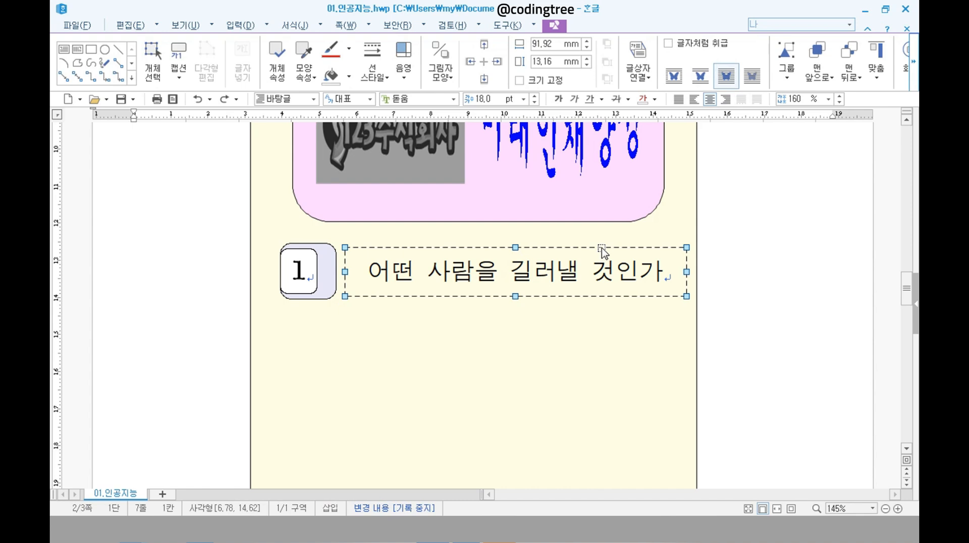
{"action": "left_click", "coordinate": [327, 273], "text": "shift"}
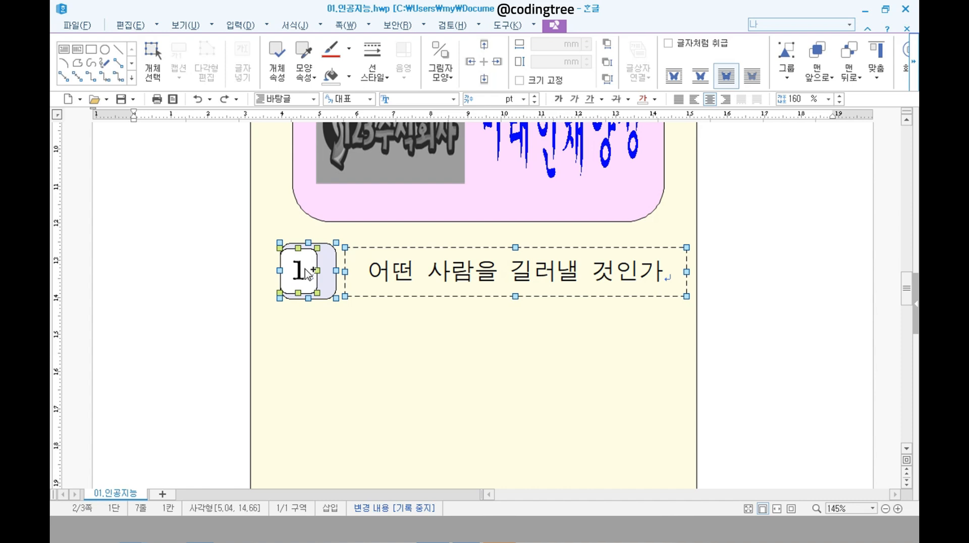
{"action": "key", "text": "super+space"}
{"action": "left_click_drag", "start_coordinate": [310, 274], "coordinate": [288, 461], "text": "ctrl"}
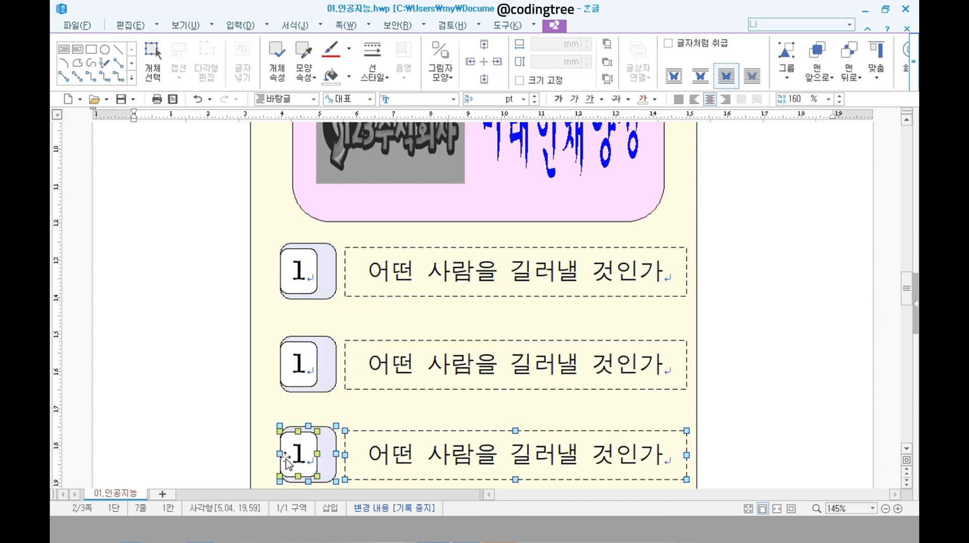
- Replace the text in the second row's dashed text box with 학습 환경의 변화 방향
{"action": "scroll", "coordinate": [664, 355], "scroll_direction": "down", "scroll_amount": 3}
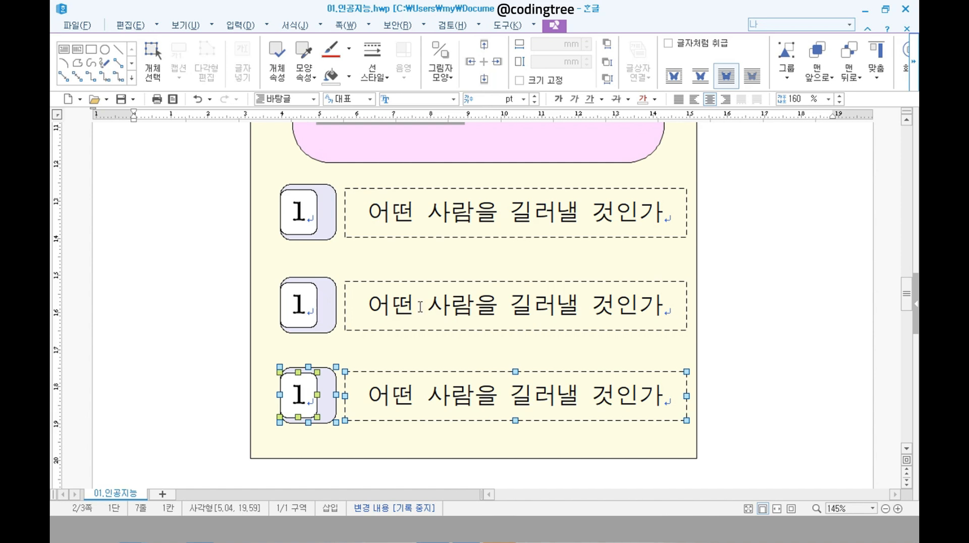
{"action": "left_click_drag", "start_coordinate": [392, 307], "coordinate": [590, 325]}
{"action": "left_click", "coordinate": [489, 319]}
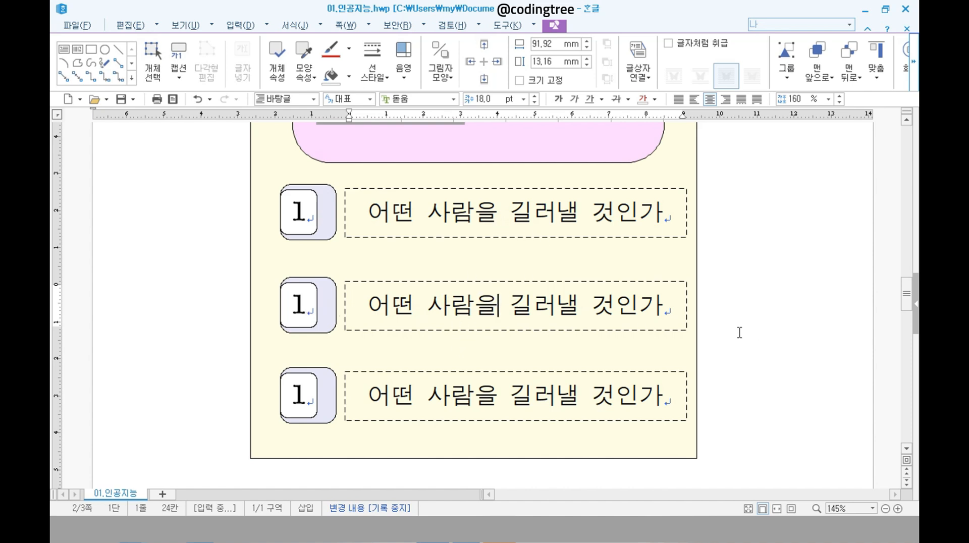
{"action": "triple_click", "coordinate": [499, 305]}
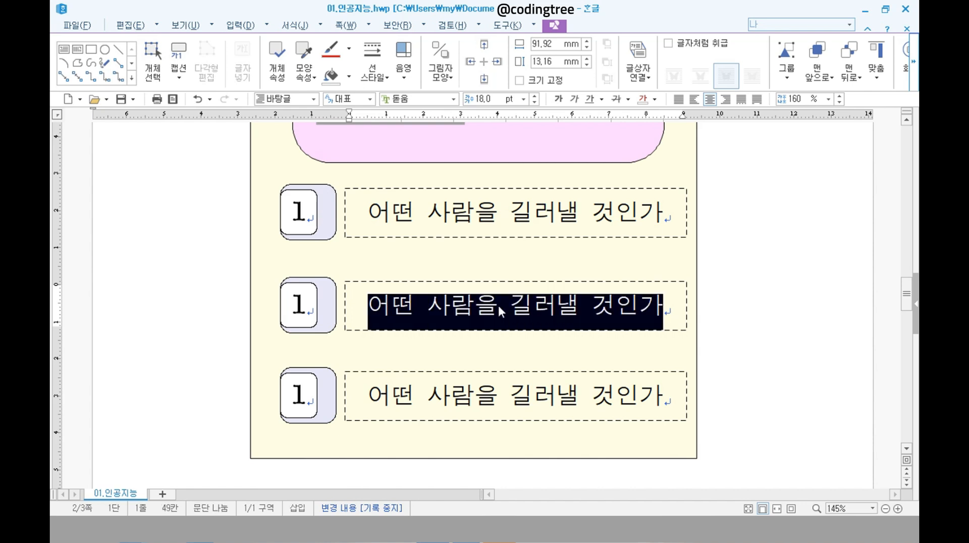
{"action": "type", "text": "학습 환ㄱ"}
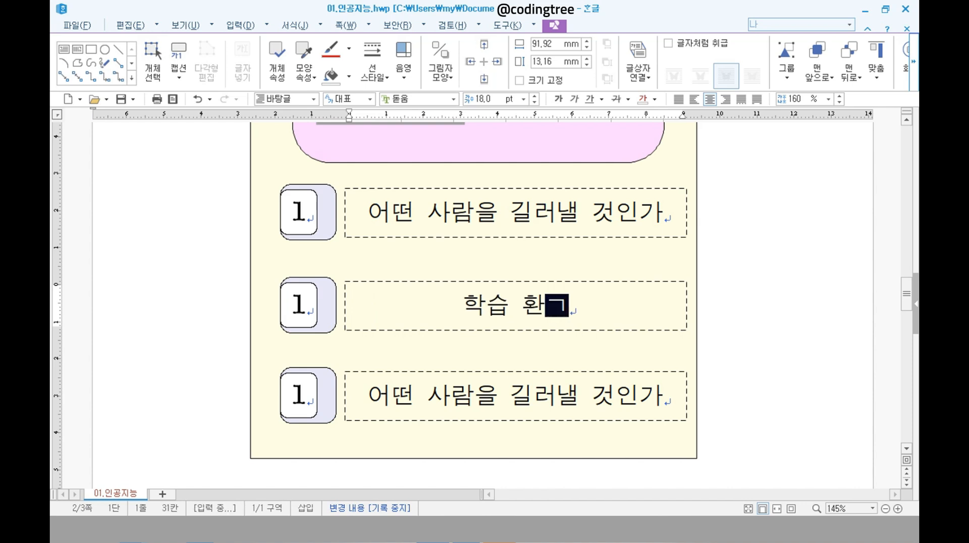
{"action": "type", "text": "경의 변화 방향"}
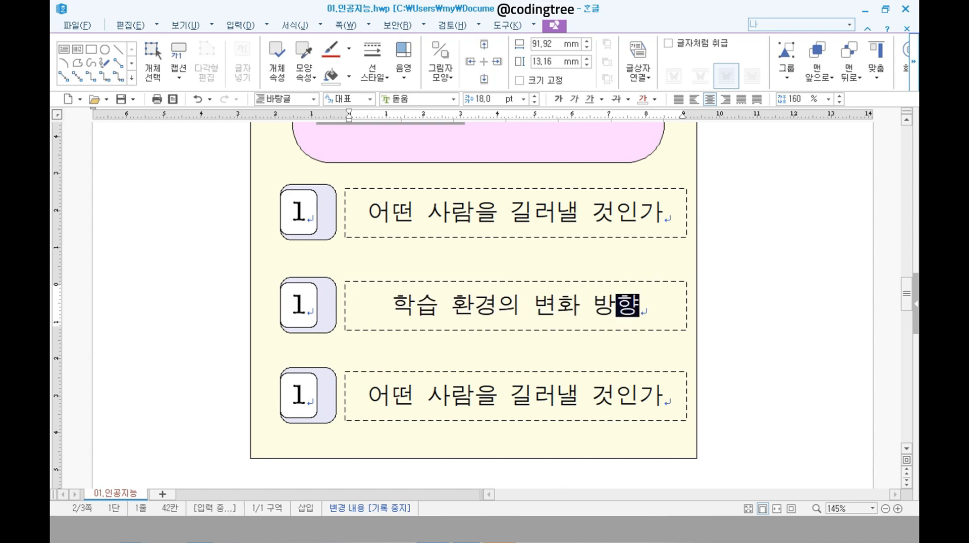
- Replace the text in the third row's dashed text box with 미래 교육정책의 방식
{"action": "triple_click", "coordinate": [547, 401]}
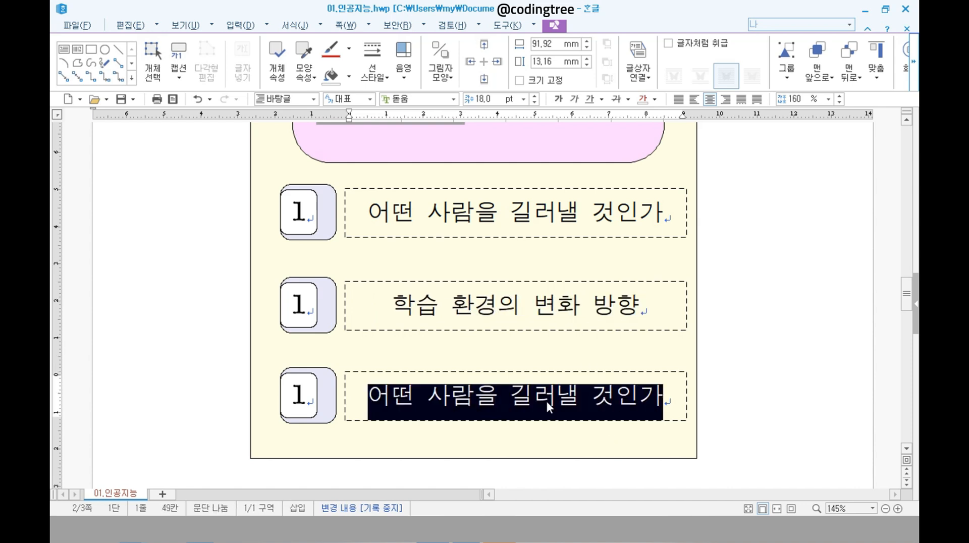
{"action": "type", "text": "미래 교"}
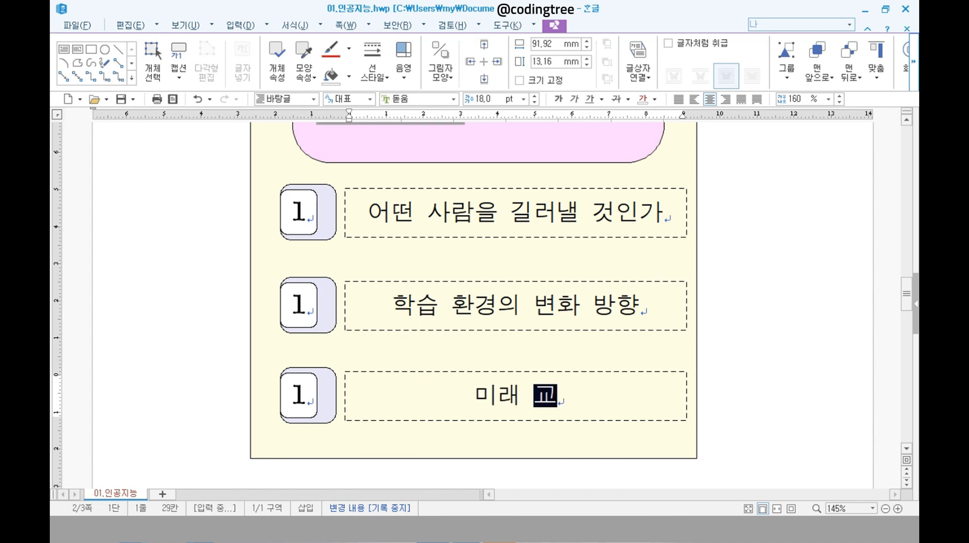
{"action": "type", "text": "육저정책의 방식"}
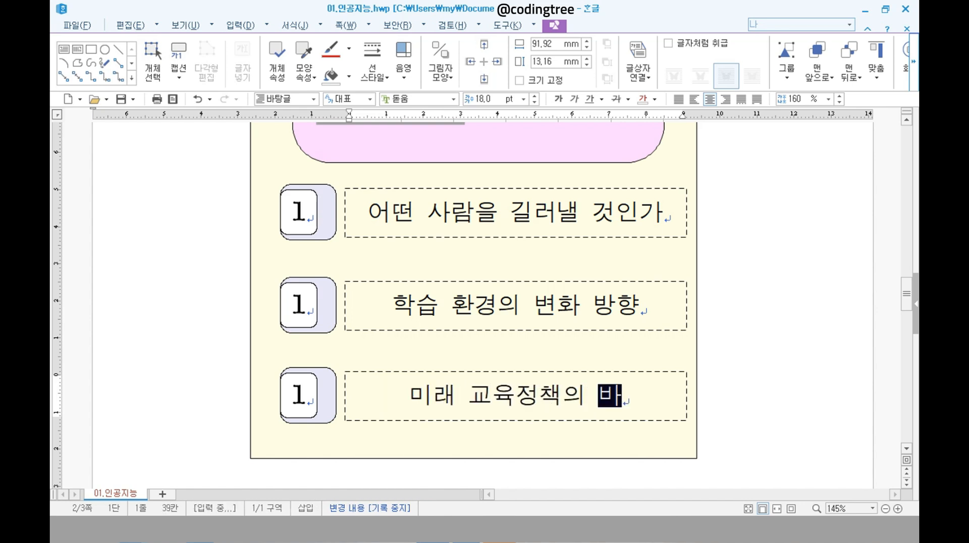
- Change the number in the second row's white rectangle to 2 and in the third row's to 3
{"action": "double_click", "coordinate": [304, 305]}
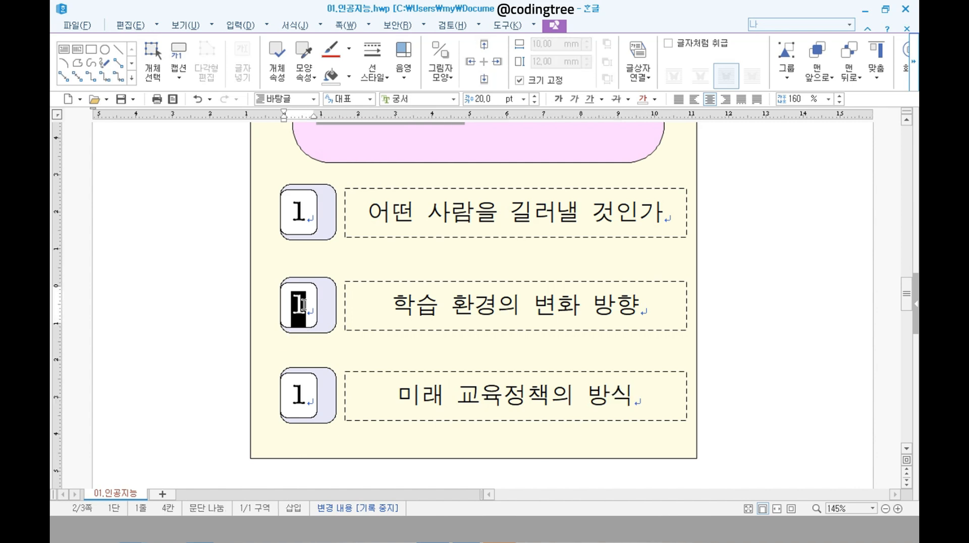
{"action": "type", "text": "2"}
{"action": "double_click", "coordinate": [300, 394]}
{"action": "type", "text": "3"}
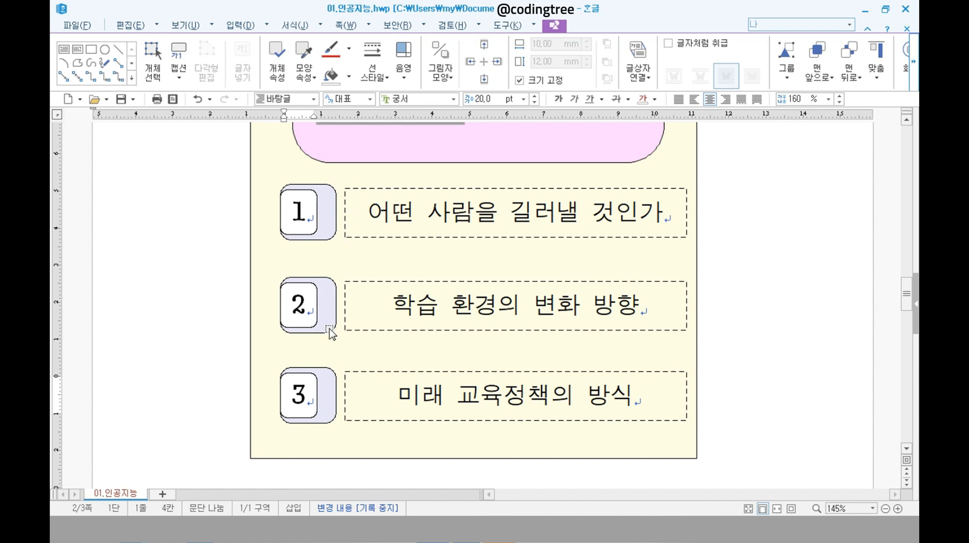
{"action": "key", "text": "ctrl+shift+d"}
{"action": "mouse_move", "coordinate": [314, 258]}
{"action": "left_mouse_down"}
{"action": "mouse_move", "coordinate": [319, 277]}
{"action": "mouse_move", "coordinate": [338, 262]}
{"action": "left_mouse_up"}
{"action": "mouse_move", "coordinate": [324, 348]}
{"action": "left_mouse_down"}
{"action": "mouse_move", "coordinate": [327, 373]}
{"action": "mouse_move", "coordinate": [363, 354]}
{"action": "left_mouse_up"}
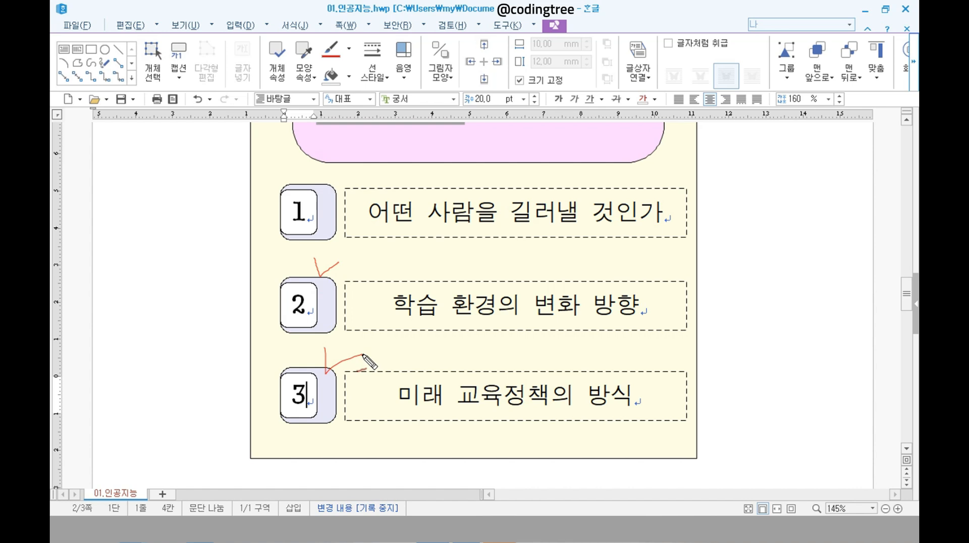
{"action": "key", "text": "Escape"}
- Fill the rear rounded rectangle behind the number 2 with light orange
{"action": "left_click", "coordinate": [331, 301]}
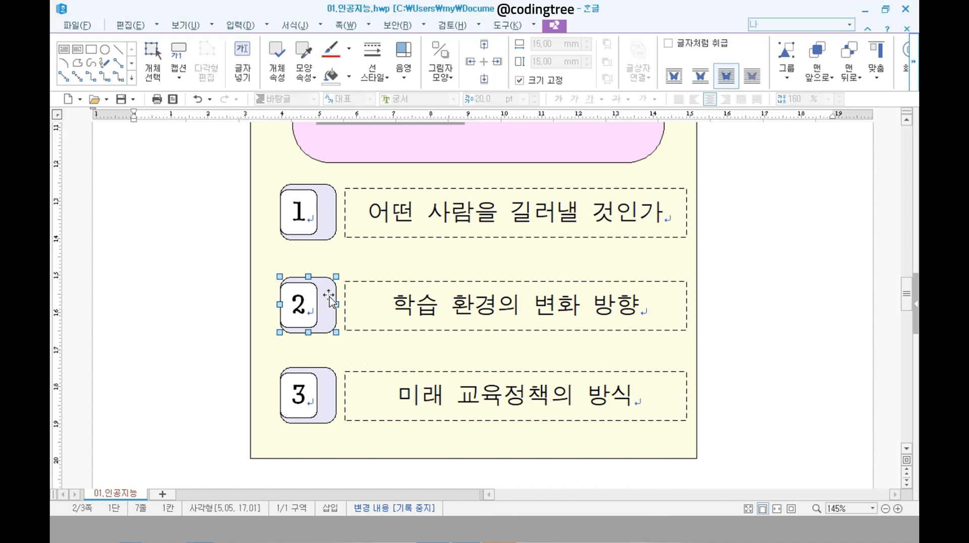
{"action": "left_click", "coordinate": [348, 76]}
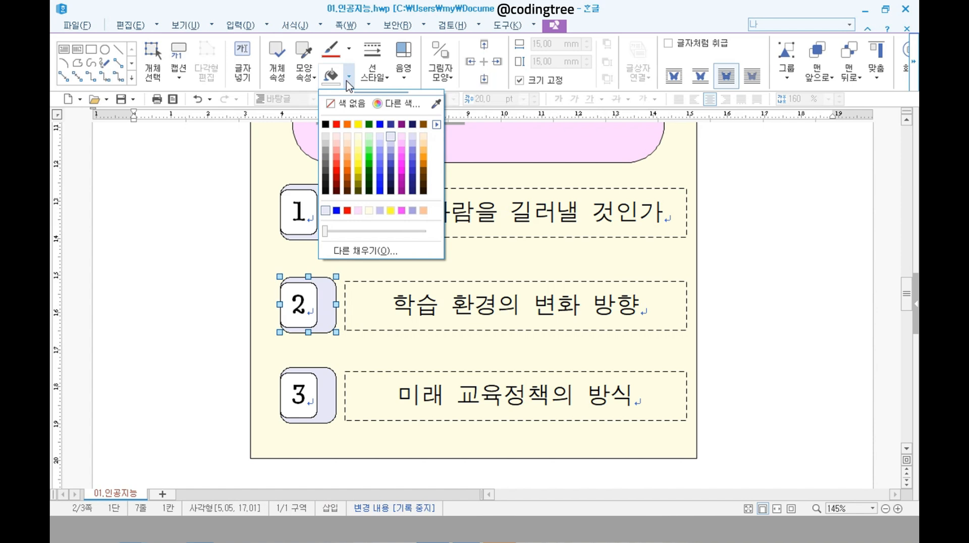
{"action": "left_click", "coordinate": [347, 152]}
- Fill the rear rounded rectangle behind the number 3 with 검은 군청(RGB: 27,23,96) 30% 밝게
{"action": "left_click", "coordinate": [323, 390]}
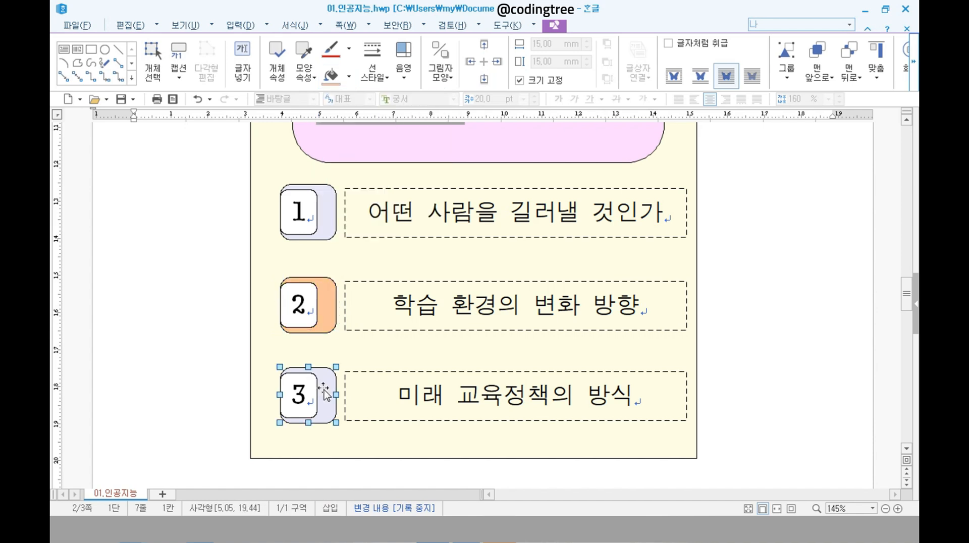
{"action": "left_click", "coordinate": [349, 76]}
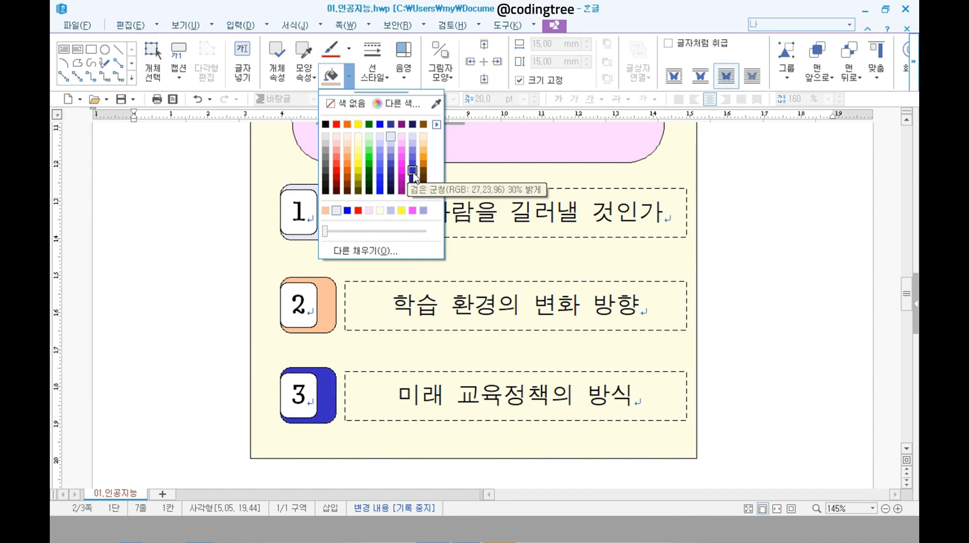
{"action": "left_click", "coordinate": [413, 171]}
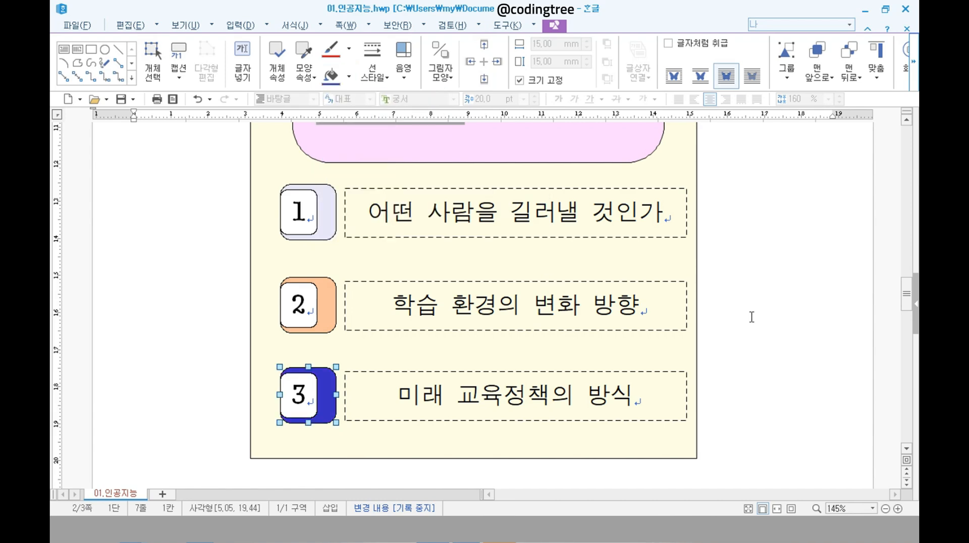